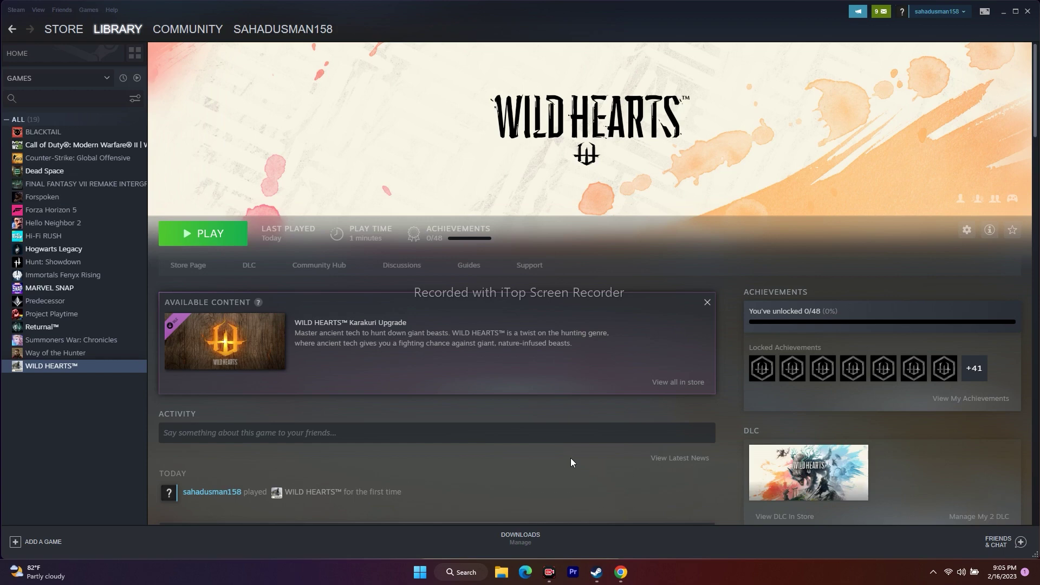
Step: Show the Windows power options, including Restart, and dismiss them without choosing any
click(421, 572)
click(655, 537)
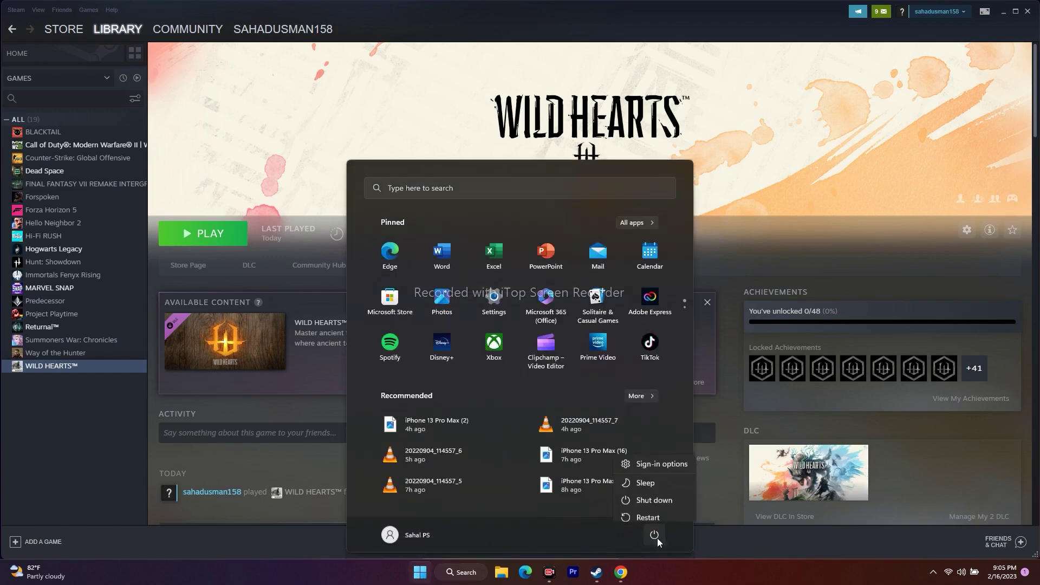
click(714, 544)
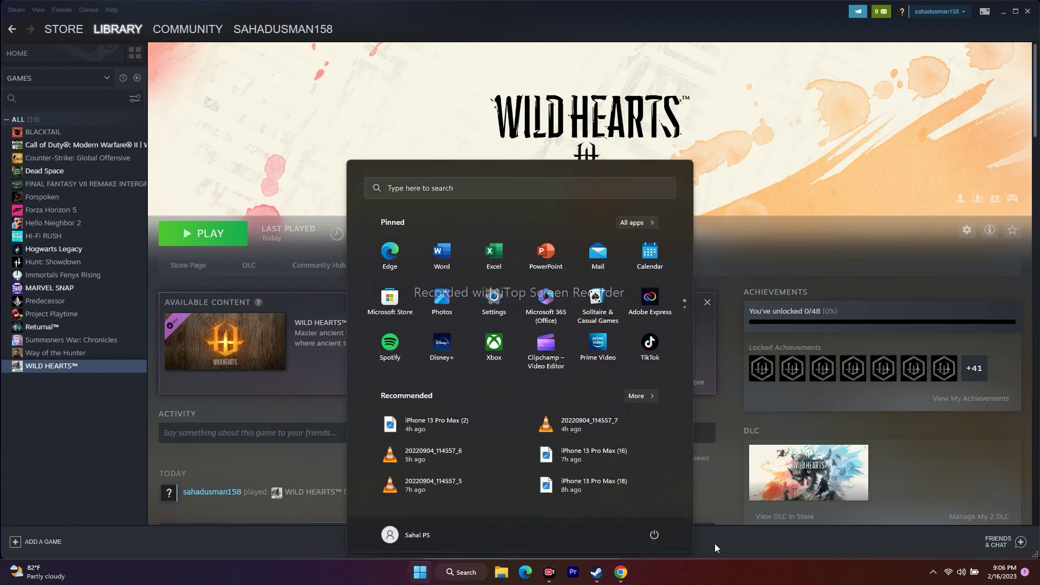
click(727, 550)
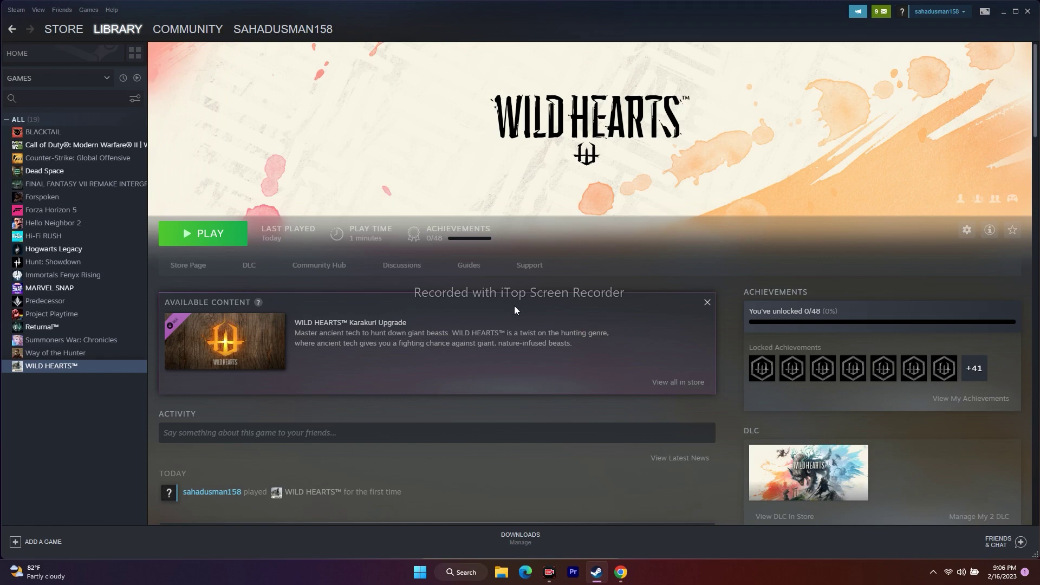
Step: View the Local Files properties of WILD HEARTS, including the option to verify the integrity of game files, and close the properties
right_click(59, 368)
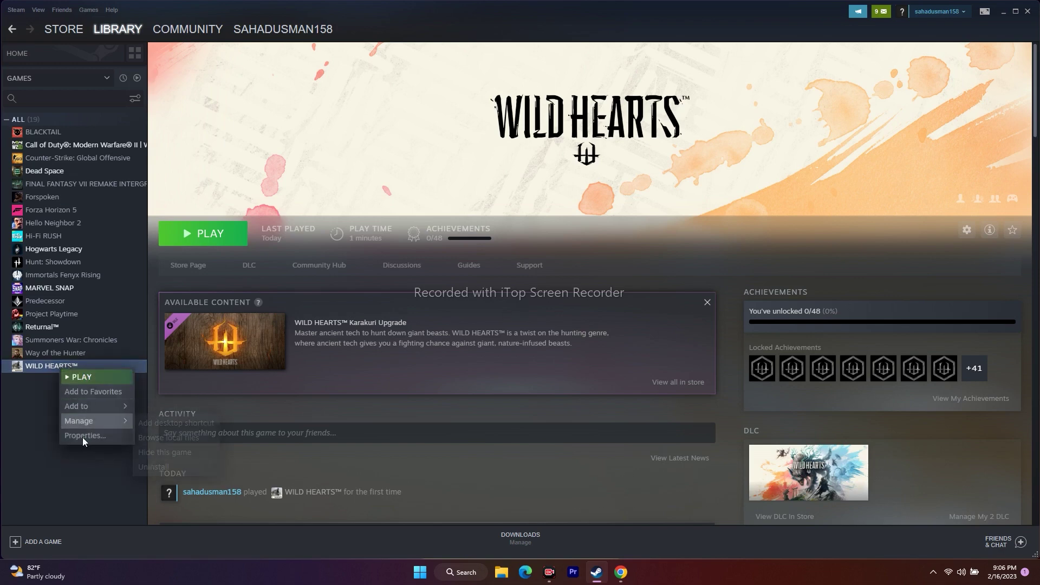
click(90, 437)
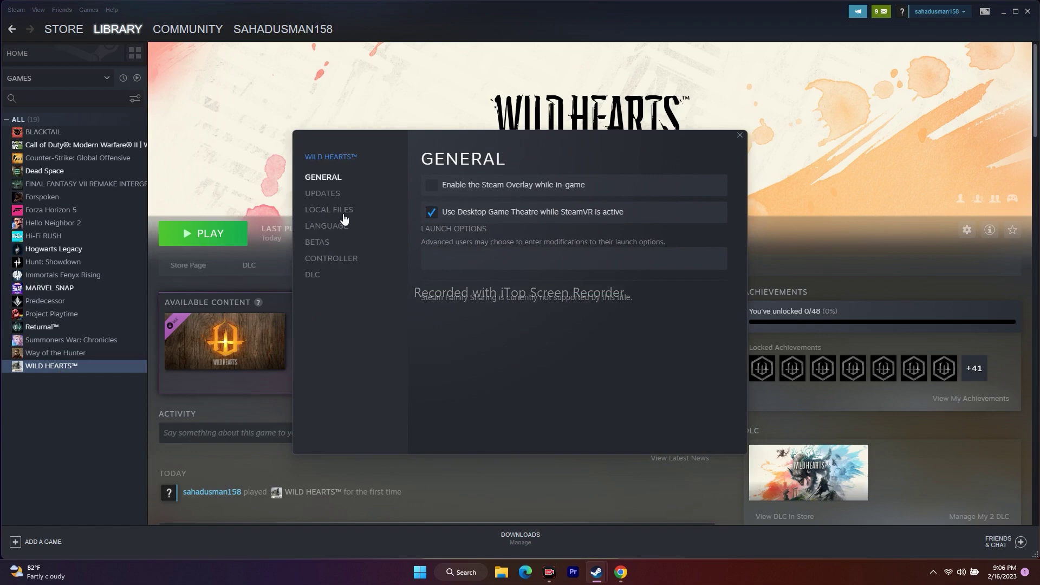
click(343, 211)
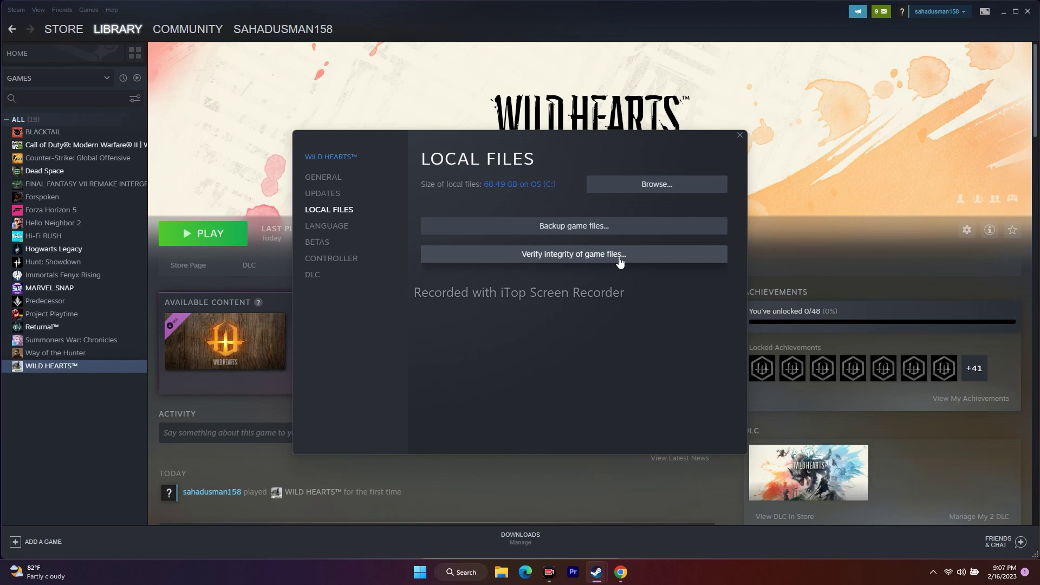
click(740, 135)
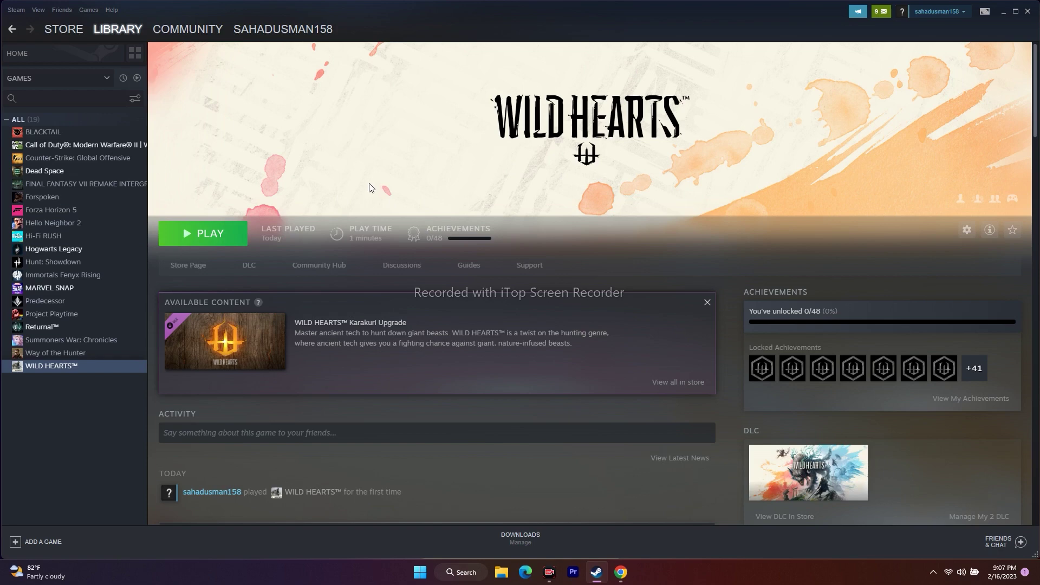
click(1003, 11)
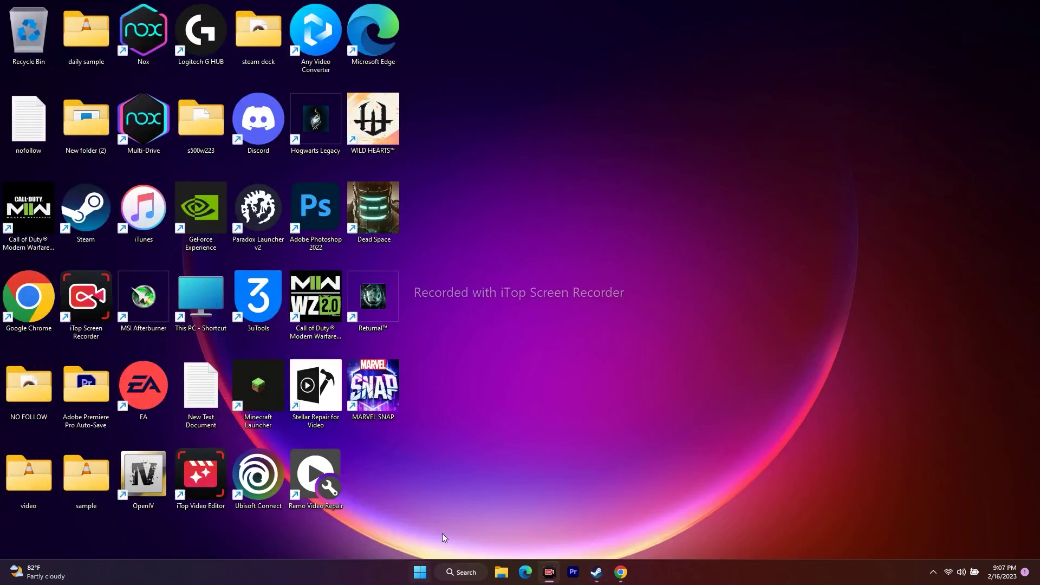
right_click(421, 574)
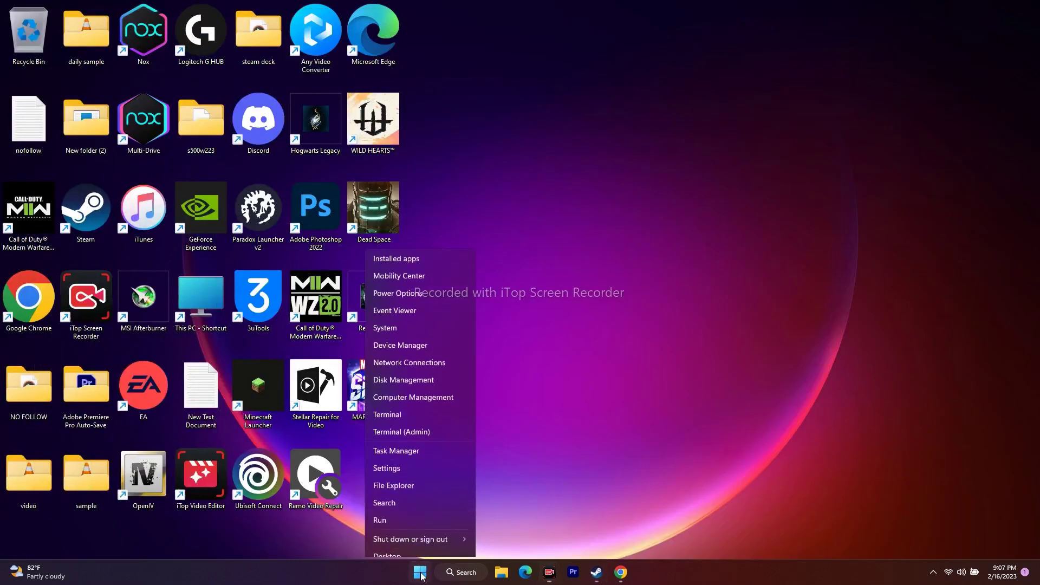
click(608, 461)
click(597, 572)
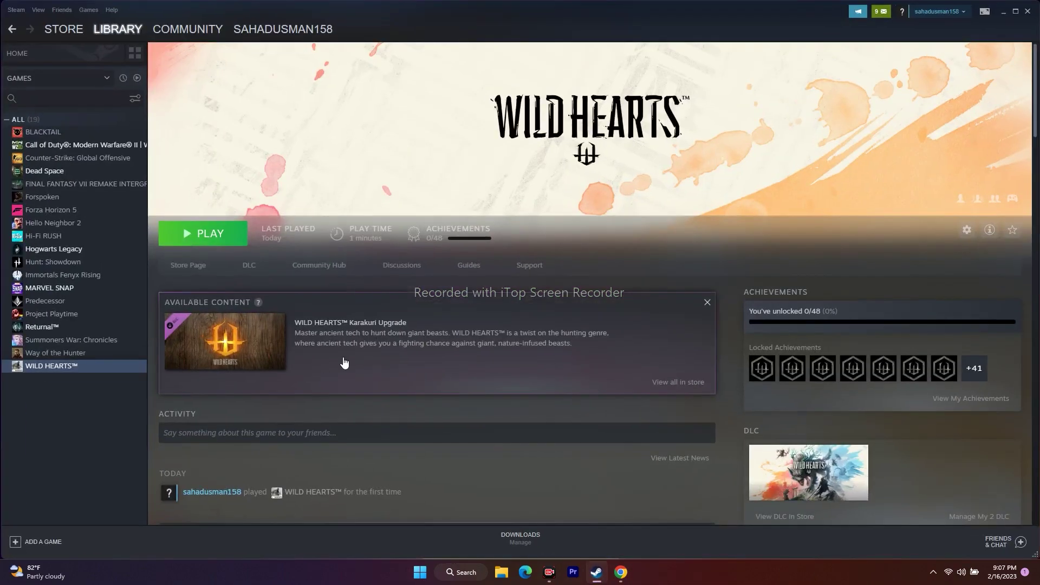
Step: Minimize Steam and open Task Manager in a maximized window
click(1002, 13)
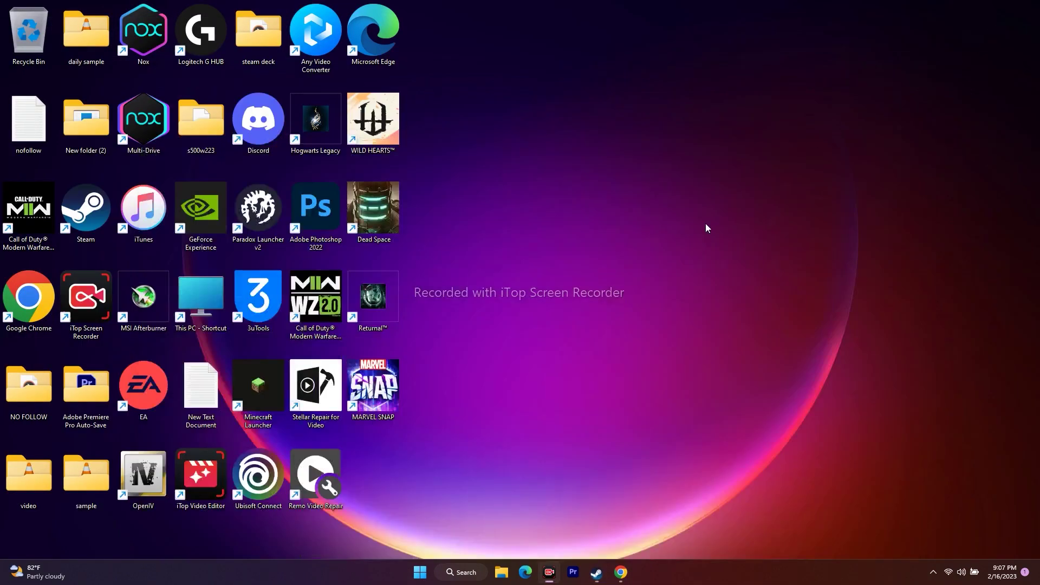
right_click(420, 573)
click(403, 441)
click(751, 45)
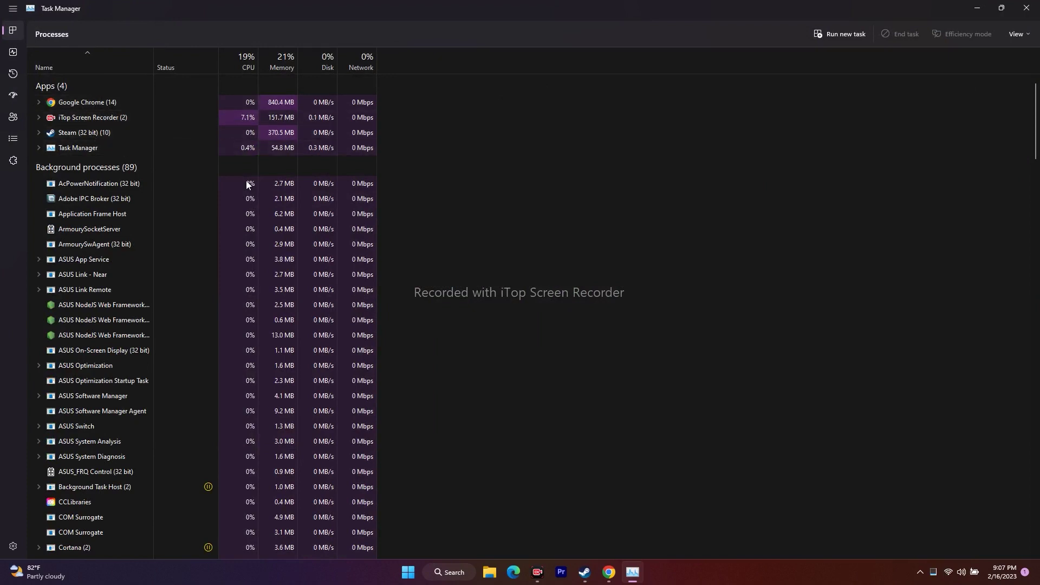
Step: Locate the Discord entries among the background processes and bring up the End task option for the first one
scroll(522, 218, down, 1)
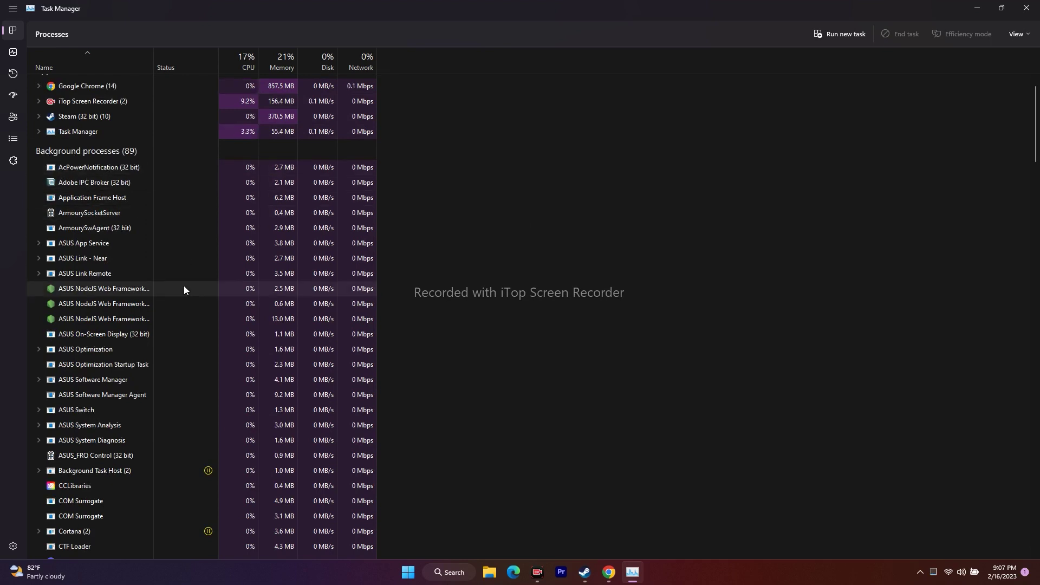
scroll(151, 231, down, 1)
scroll(151, 231, down, 5)
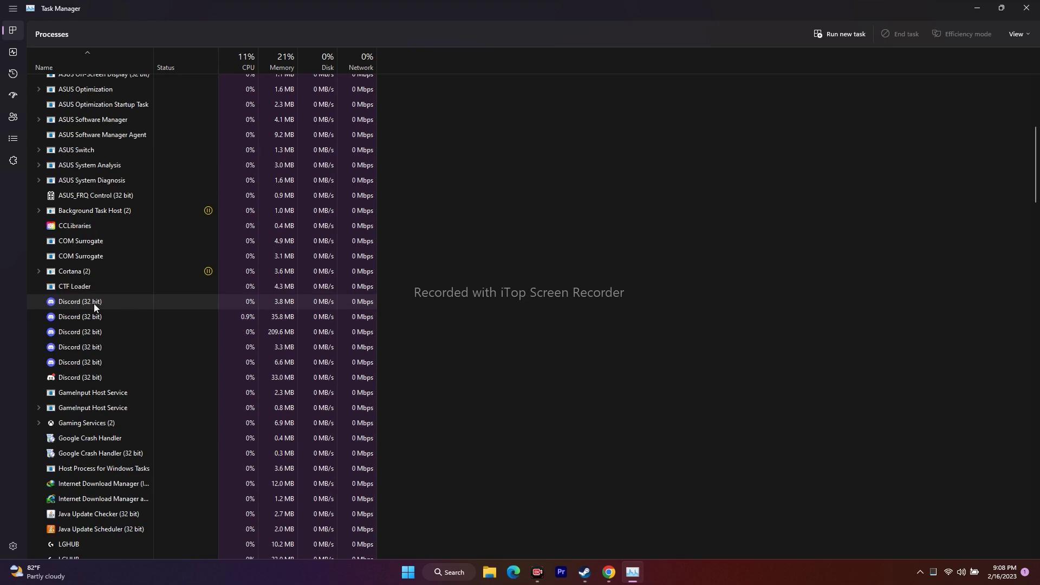
right_click(100, 303)
click(131, 311)
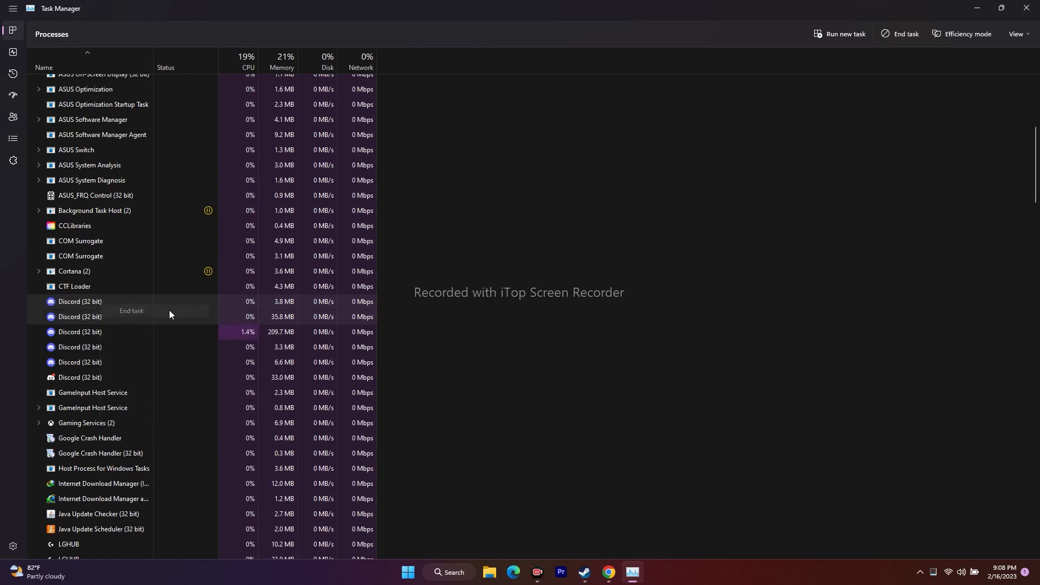
right_click(95, 303)
click(131, 311)
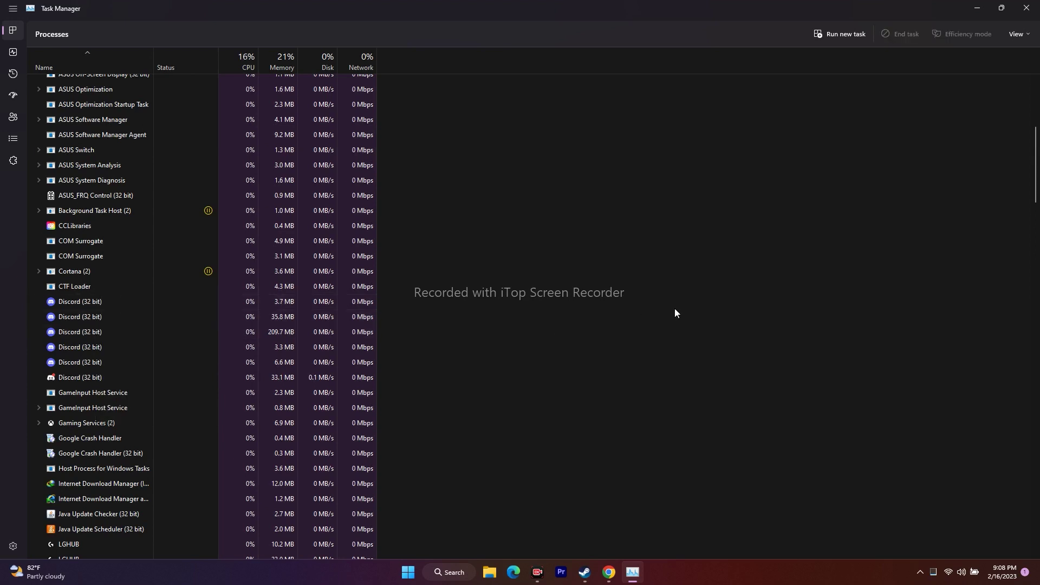
Step: Examine the remaining background processes for unneeded programs and close Task Manager
scroll(681, 306, down, 2)
scroll(173, 304, down, 1)
scroll(174, 300, down, 2)
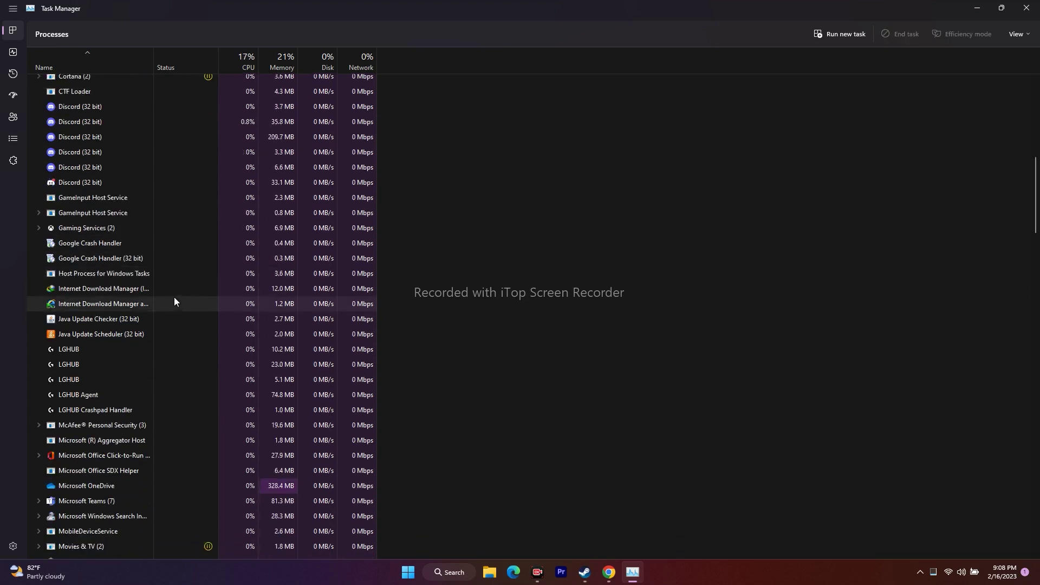
scroll(200, 324, down, 2)
scroll(197, 323, down, 3)
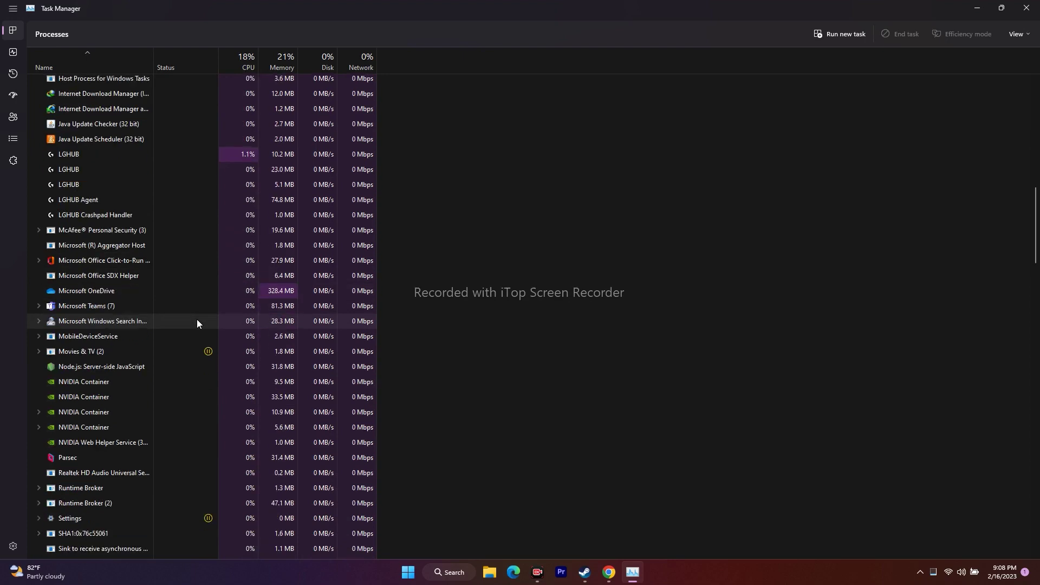
scroll(197, 324, up, 6)
scroll(197, 323, up, 10)
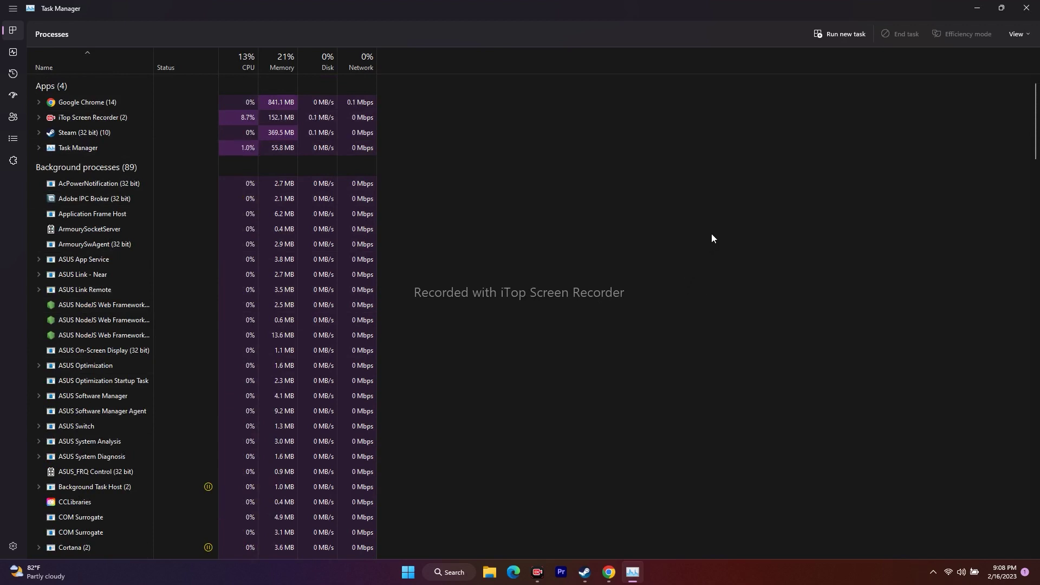
click(1027, 9)
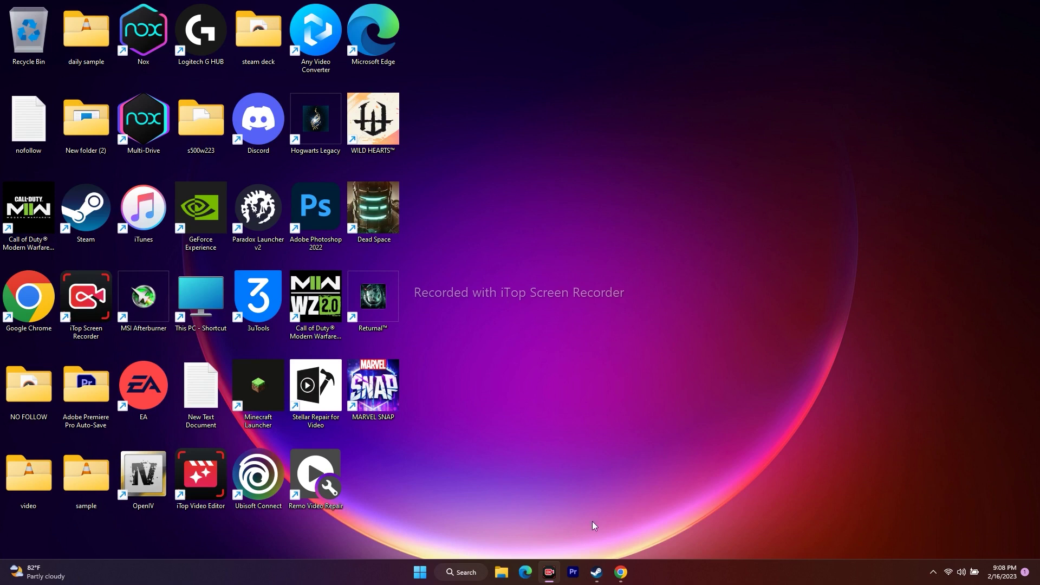
Step: Open Windows Settings and review the automatic time and time zone options under Date & time
click(462, 573)
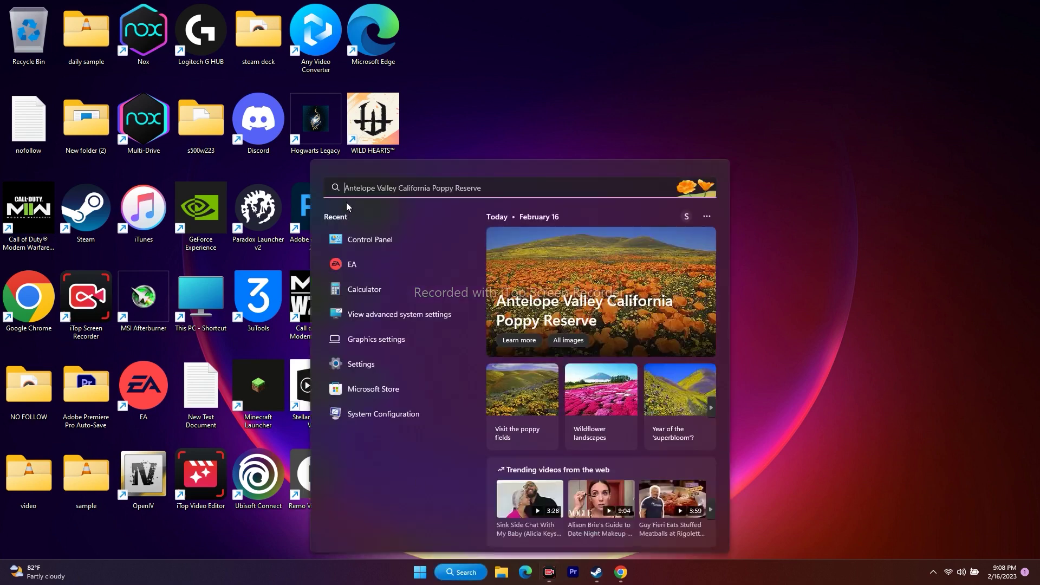
text(se)
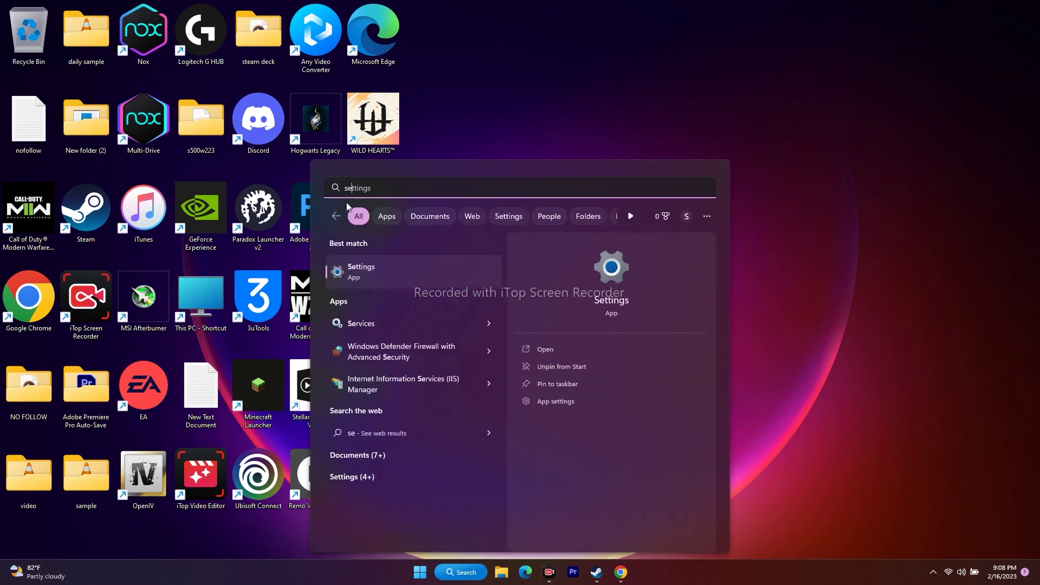
click(376, 277)
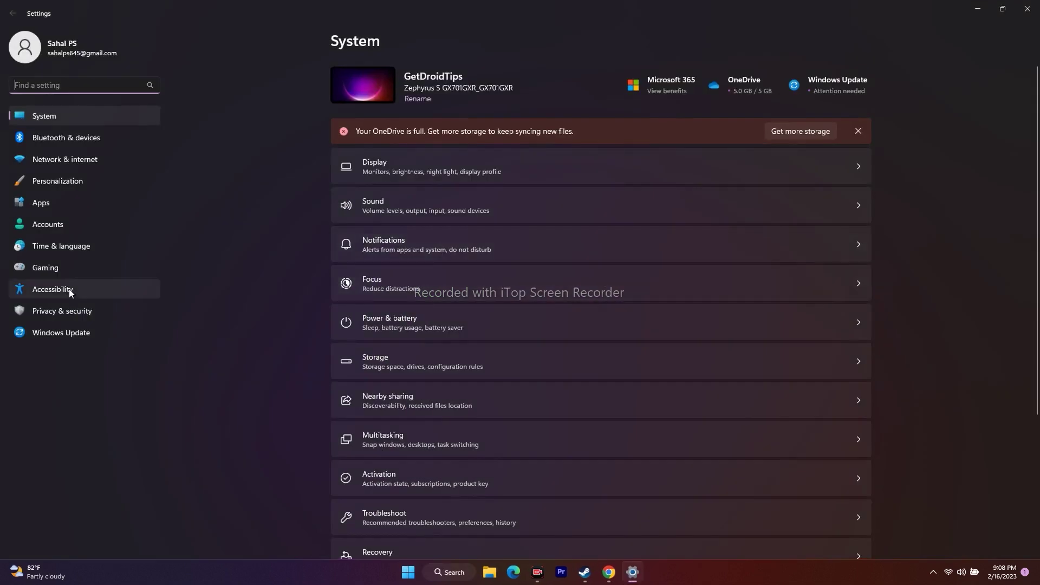
click(63, 248)
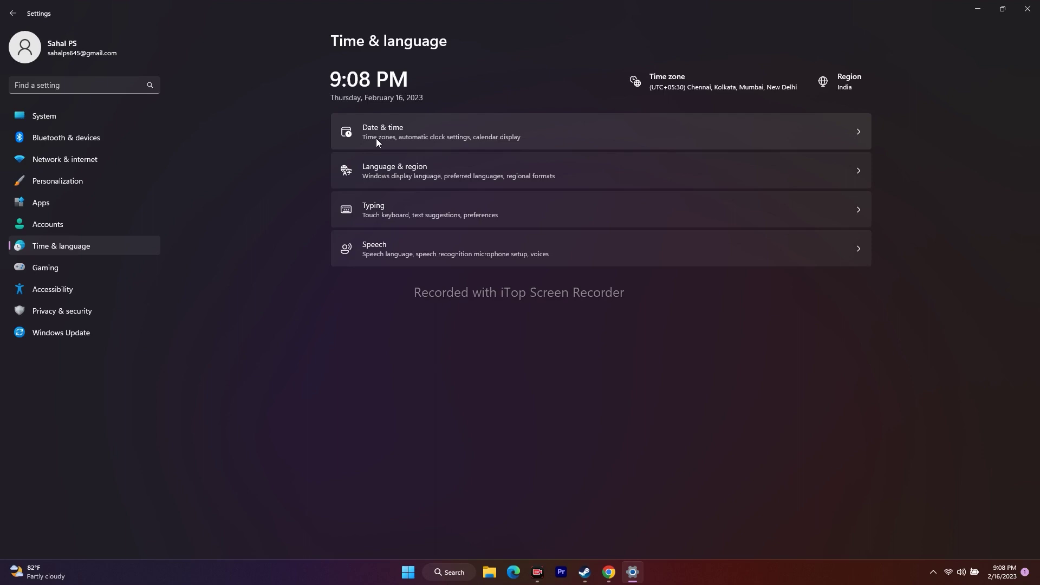
click(398, 126)
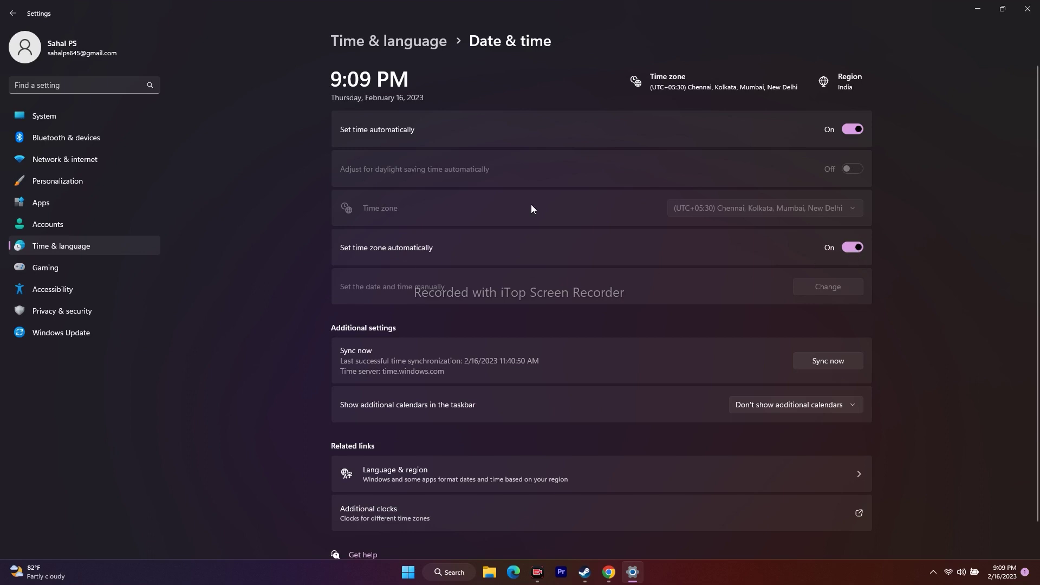
click(13, 13)
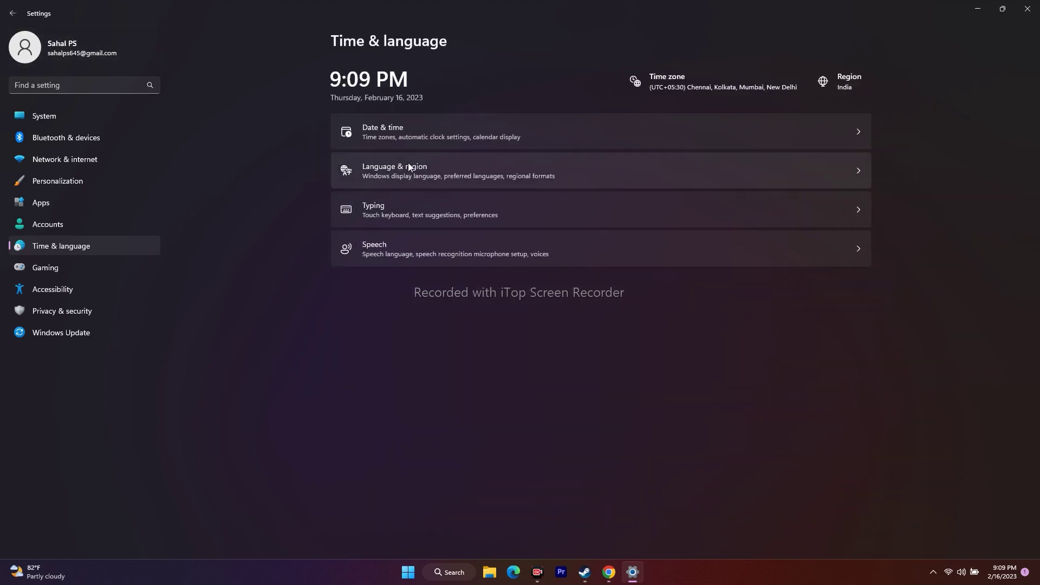
Step: Review the display language and country settings under Language & region, and close Settings
click(437, 163)
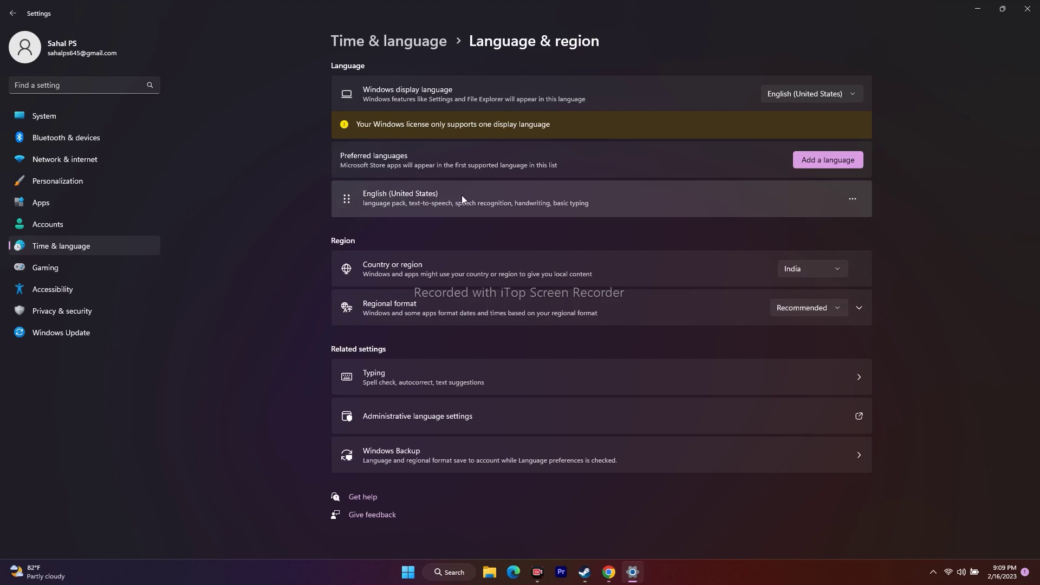
click(13, 13)
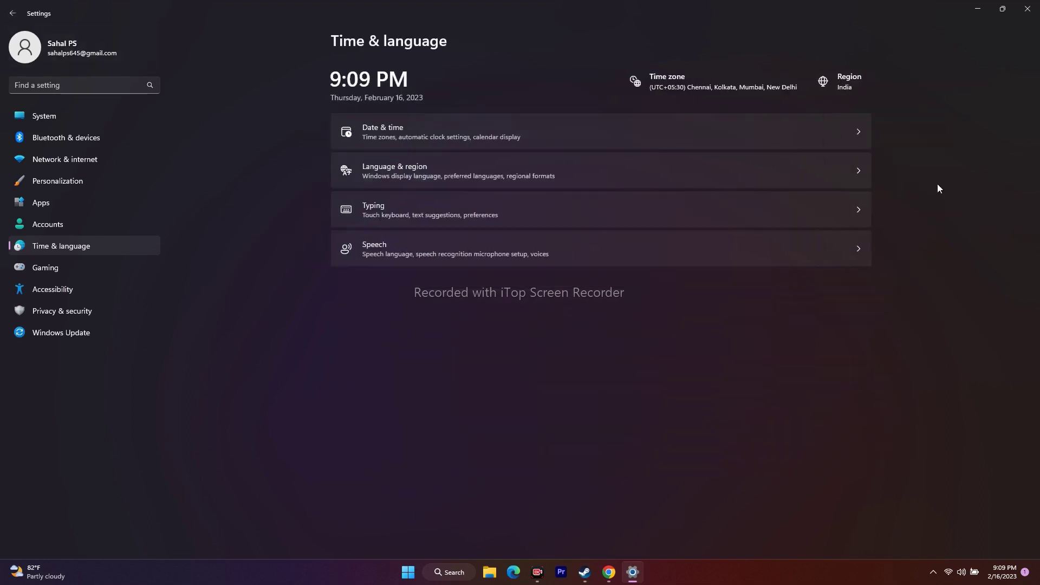
click(1027, 9)
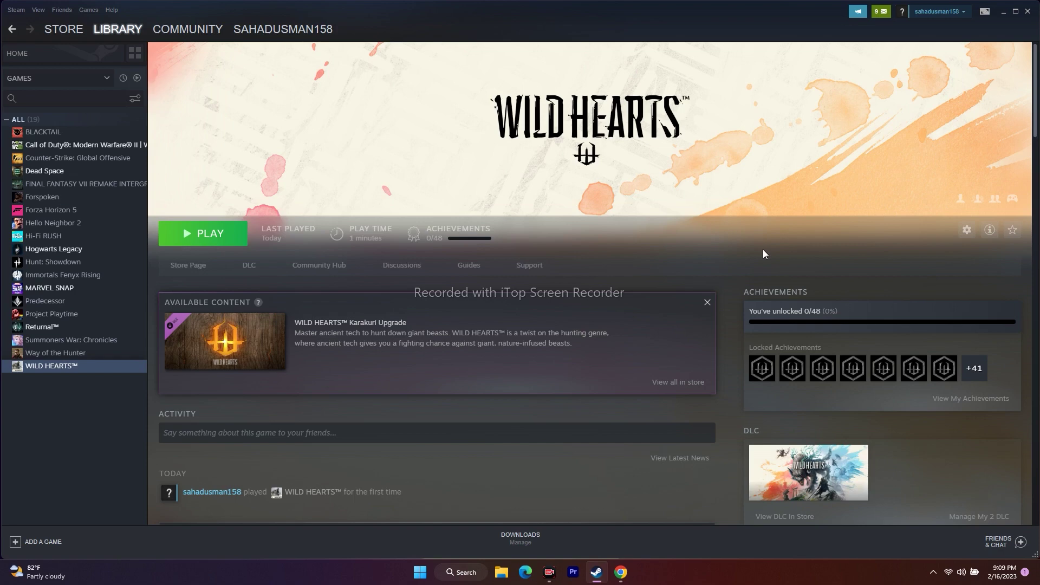
click(1003, 12)
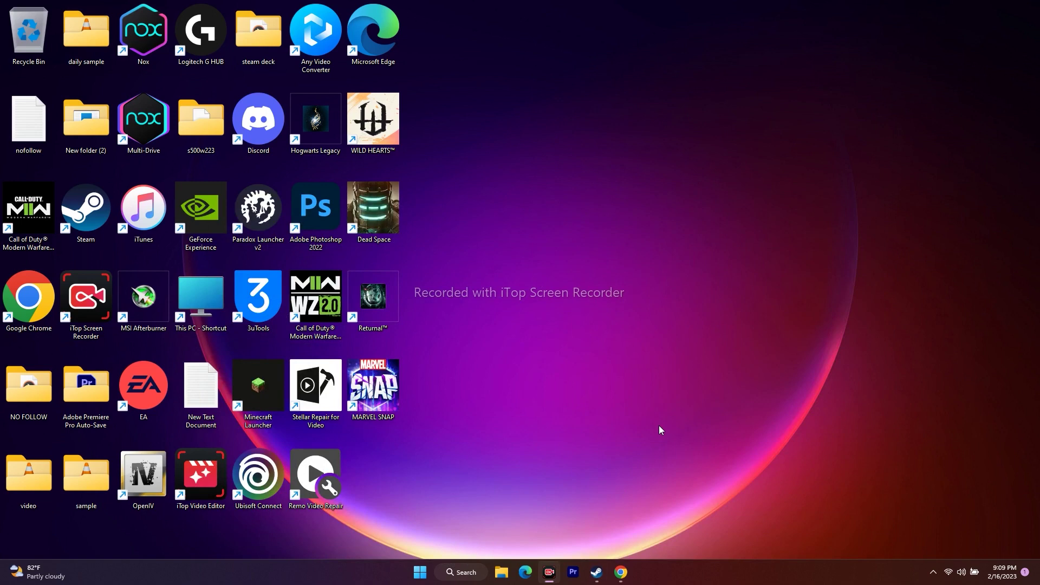
click(596, 572)
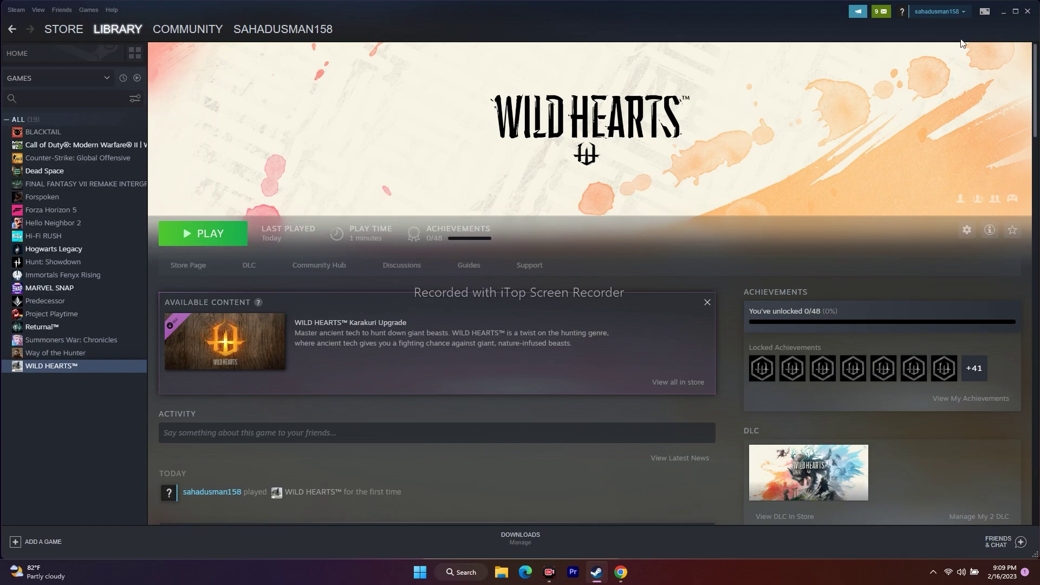
Step: Minimize Steam, open the Windows Graphics settings and look through the list of apps with custom options
click(1004, 12)
click(464, 563)
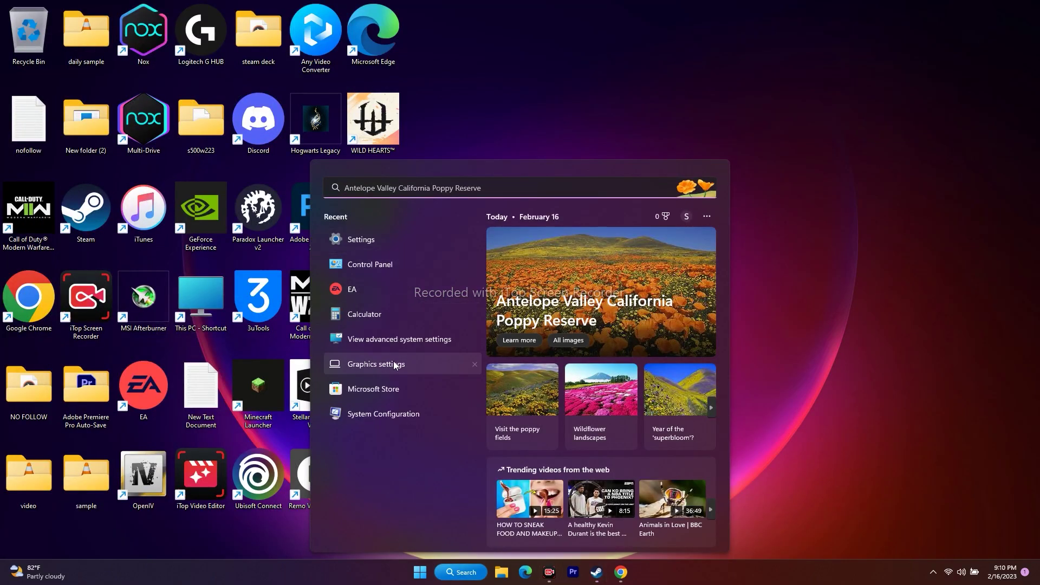
click(388, 365)
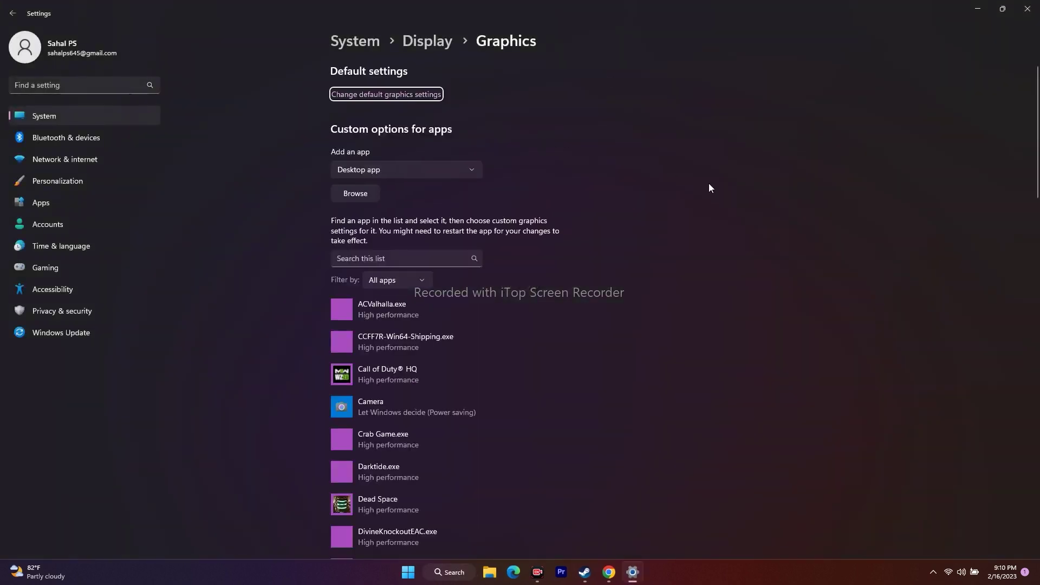
scroll(709, 188, down, 10)
scroll(709, 188, up, 10)
click(359, 193)
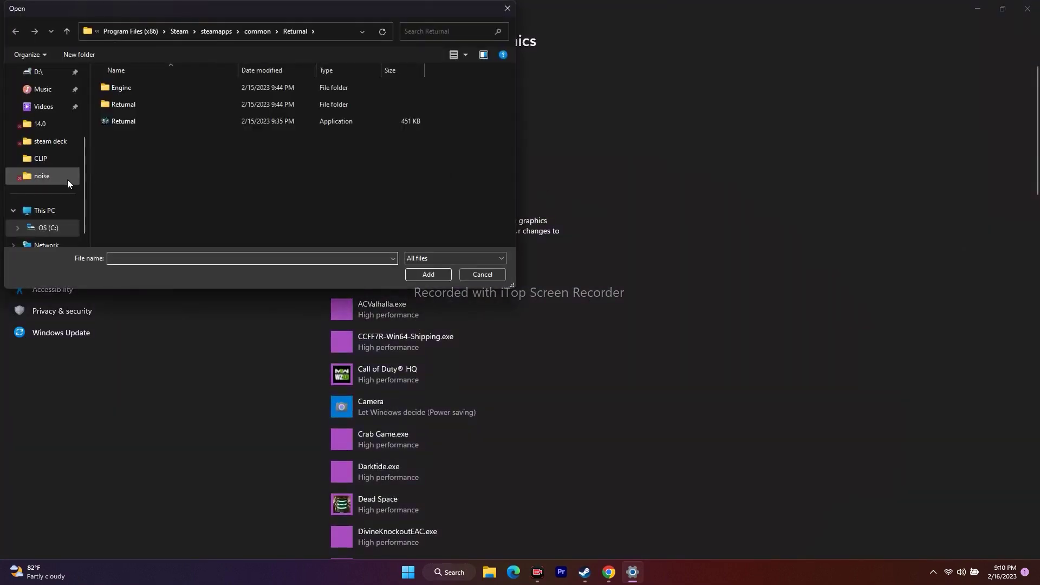
click(28, 215)
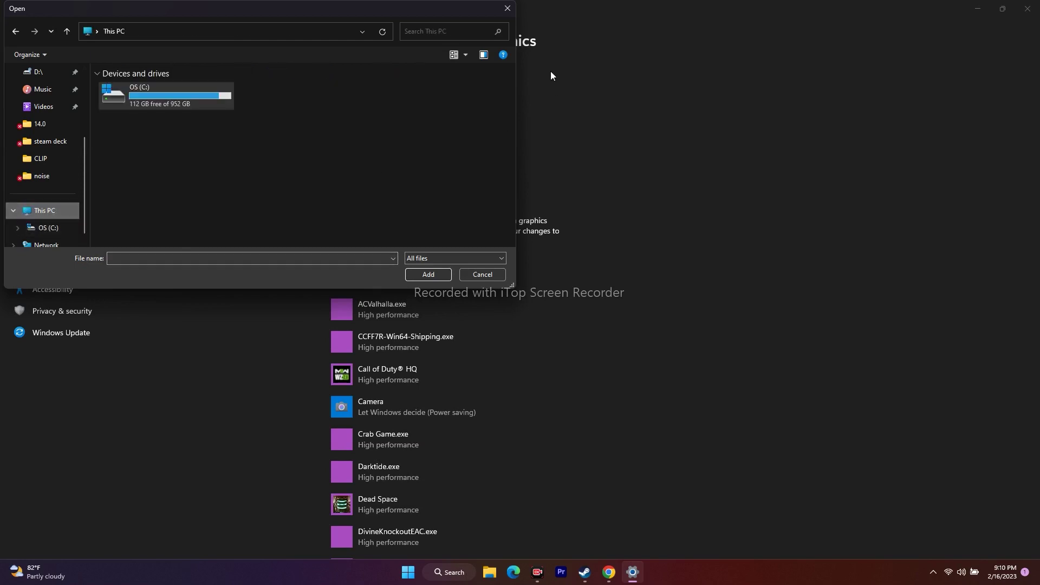
double_click(152, 94)
scroll(145, 161, down, 6)
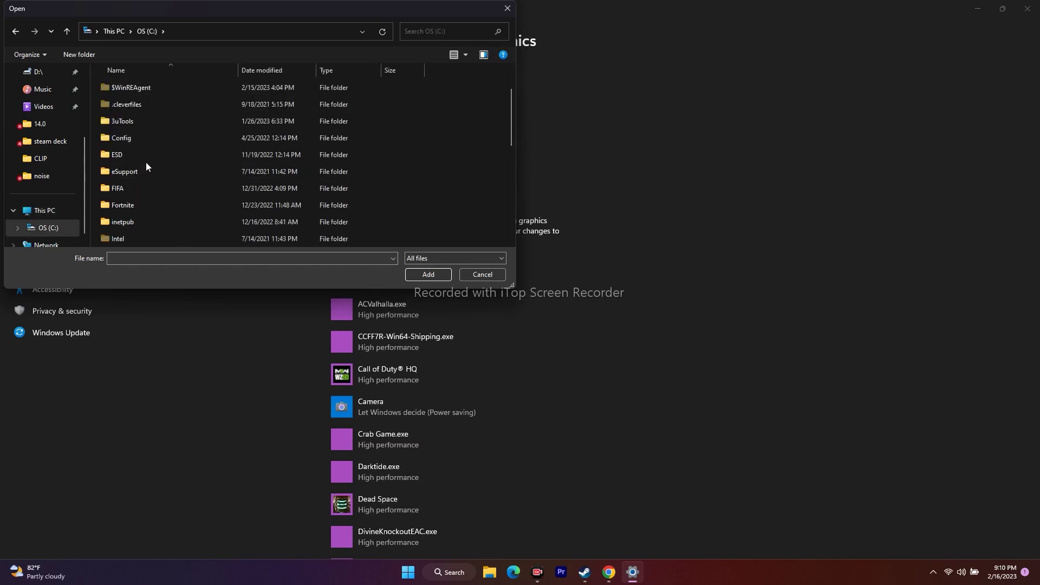
double_click(167, 90)
scroll(168, 135, down, 10)
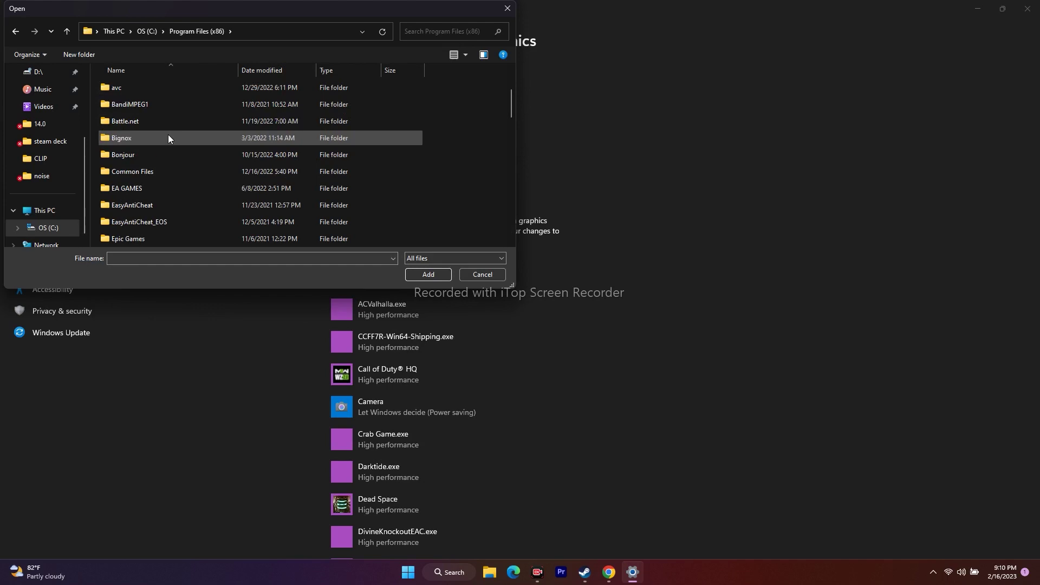
scroll(168, 137, down, 8)
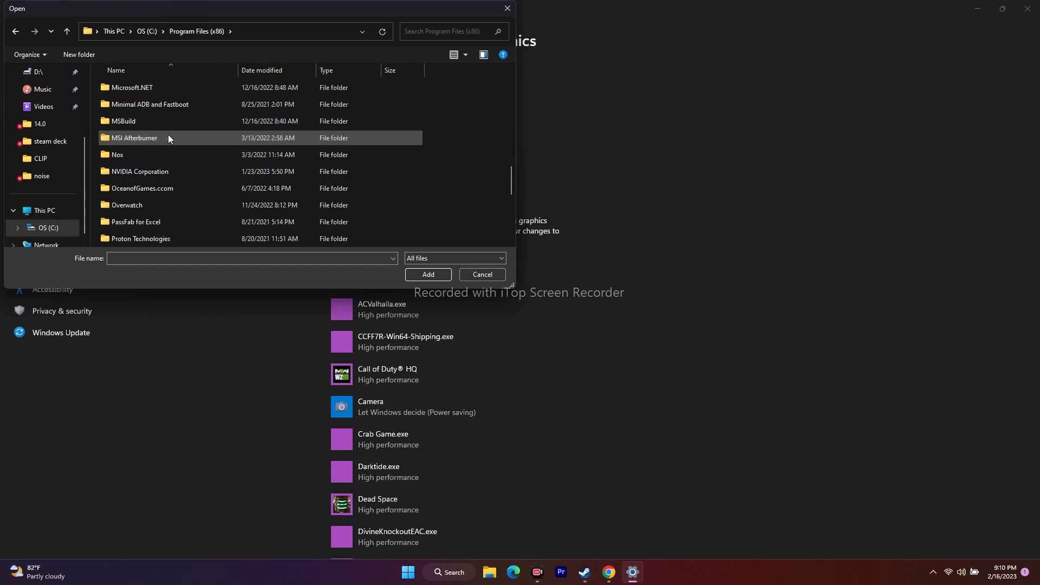
double_click(141, 120)
scroll(174, 117, down, 5)
double_click(171, 122)
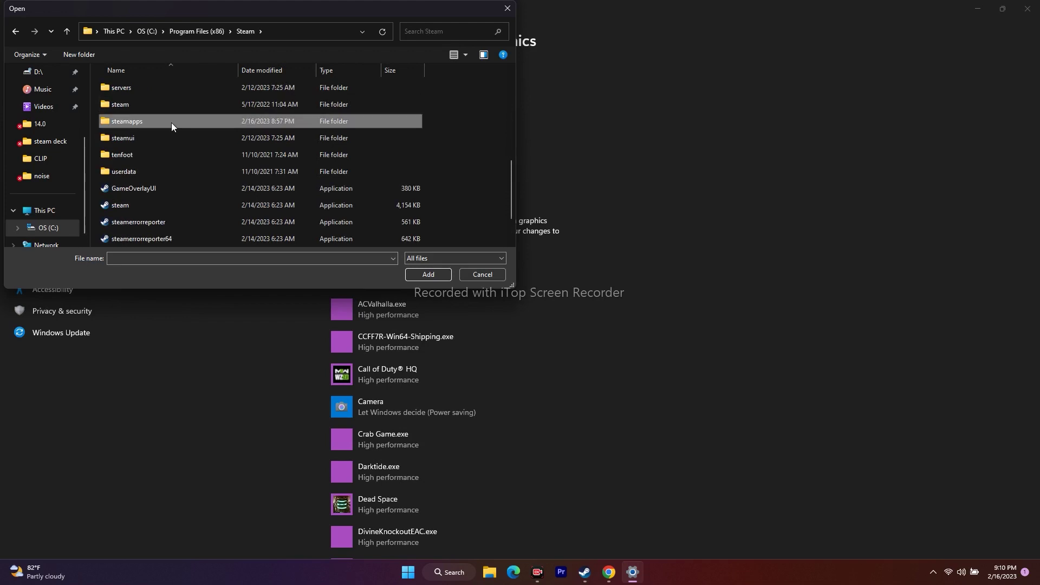
double_click(139, 89)
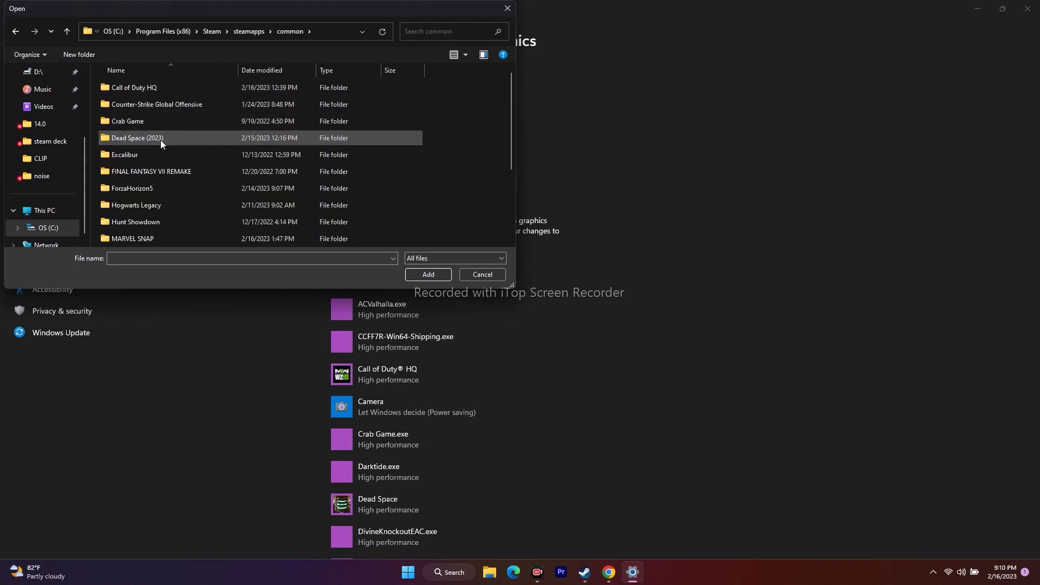
scroll(163, 144, down, 2)
scroll(164, 158, down, 1)
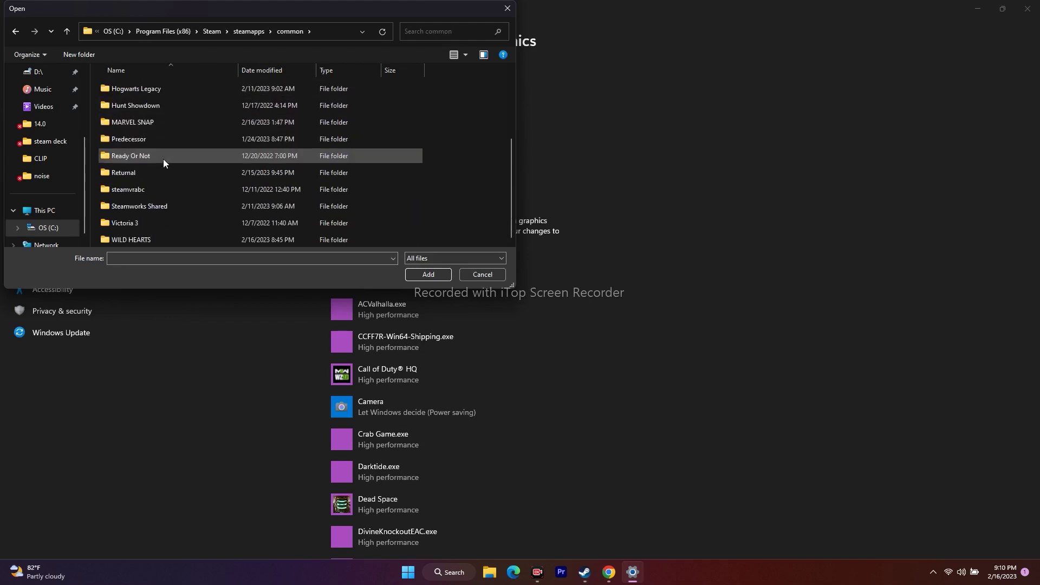
double_click(144, 242)
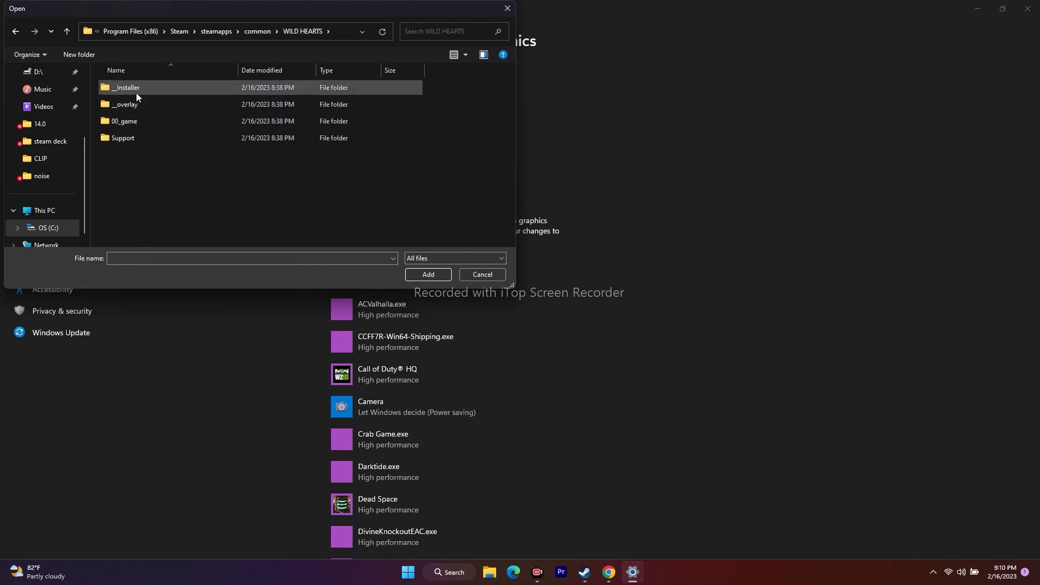
double_click(138, 141)
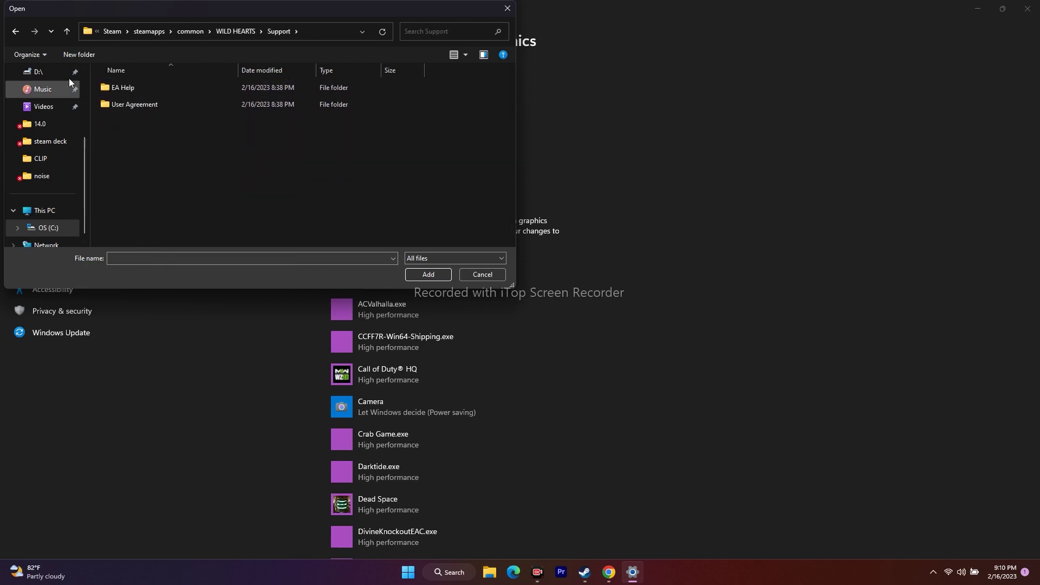
click(15, 31)
double_click(135, 88)
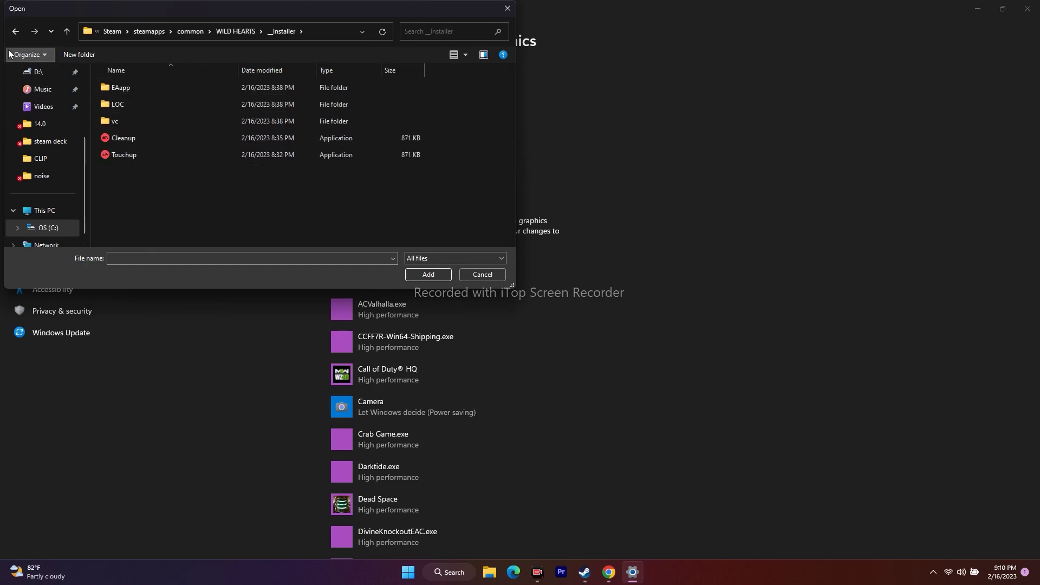
click(16, 32)
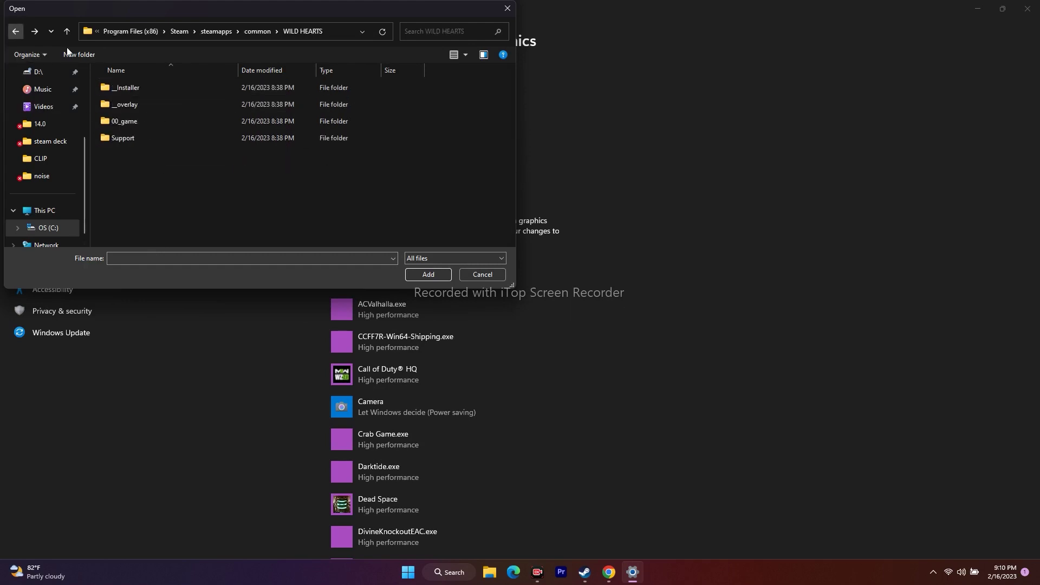
click(482, 276)
scroll(594, 222, down, 4)
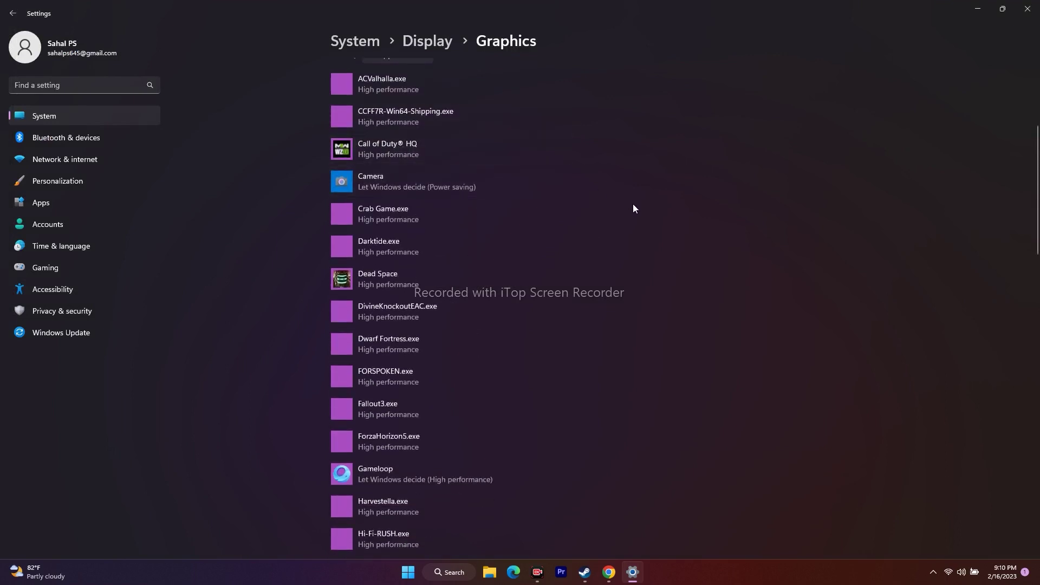
scroll(634, 208, up, 5)
Step: Add the WILD HEARTS application from the game's 00_game\target_origin\ex folder to the apps with custom graphics options
click(354, 193)
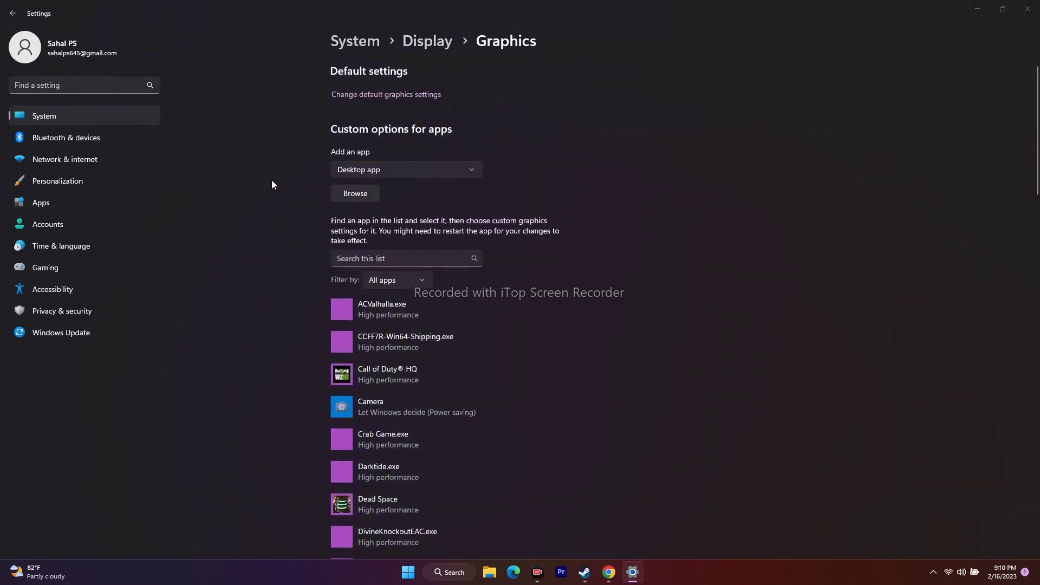
click(139, 122)
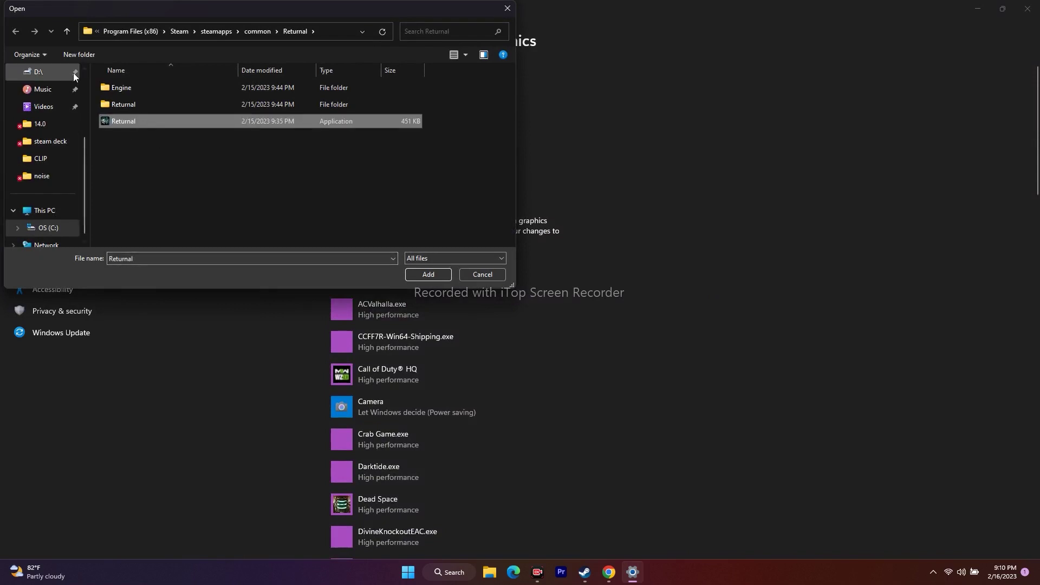
click(69, 32)
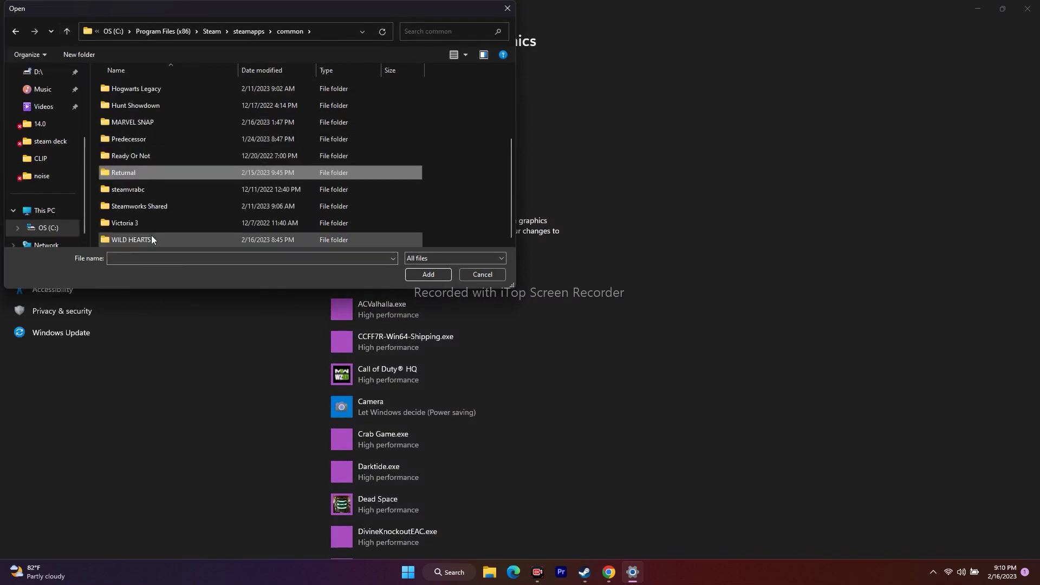
double_click(151, 235)
double_click(137, 121)
double_click(137, 85)
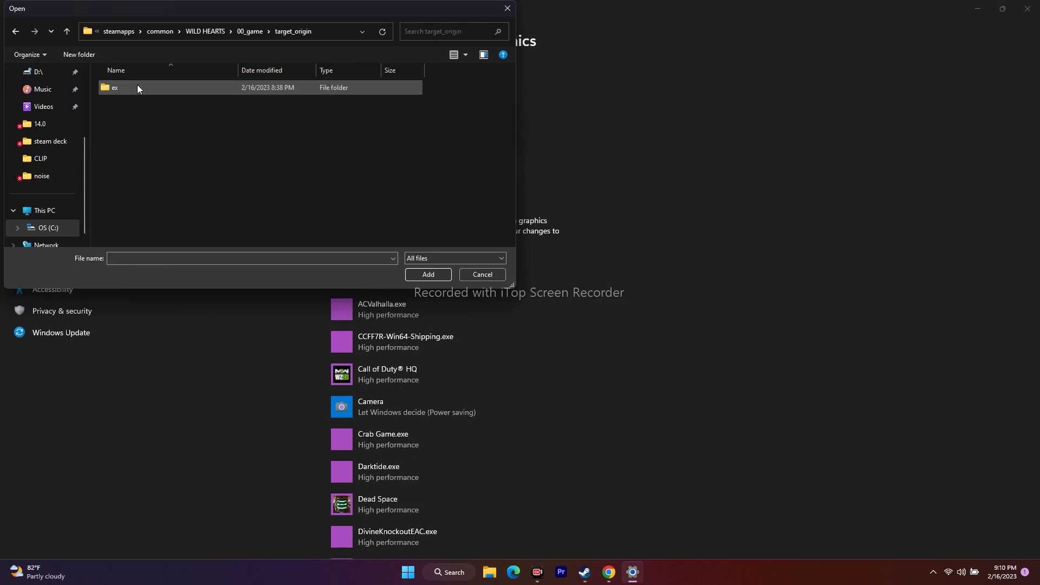
double_click(117, 88)
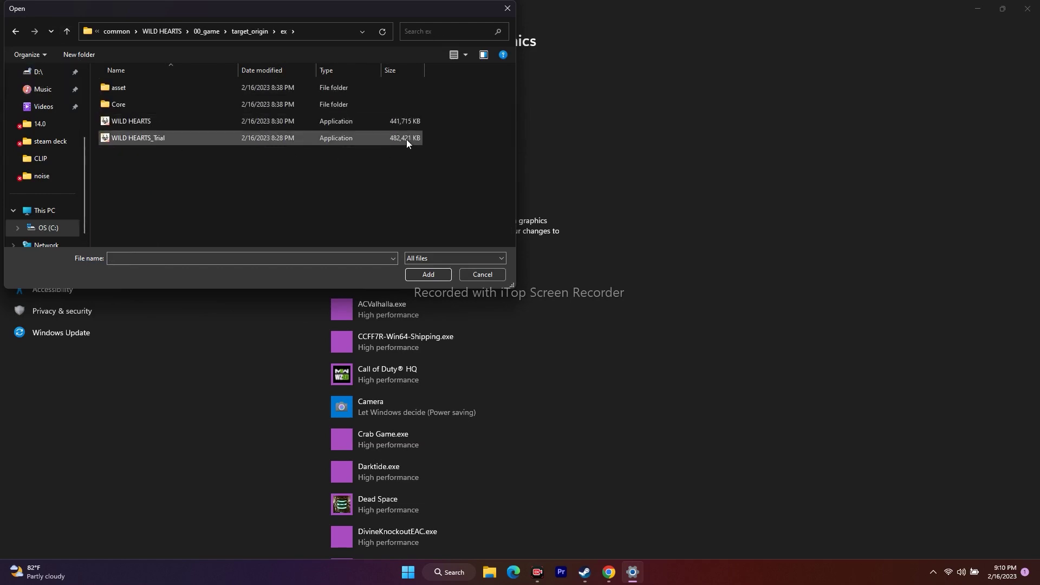
click(220, 121)
click(431, 274)
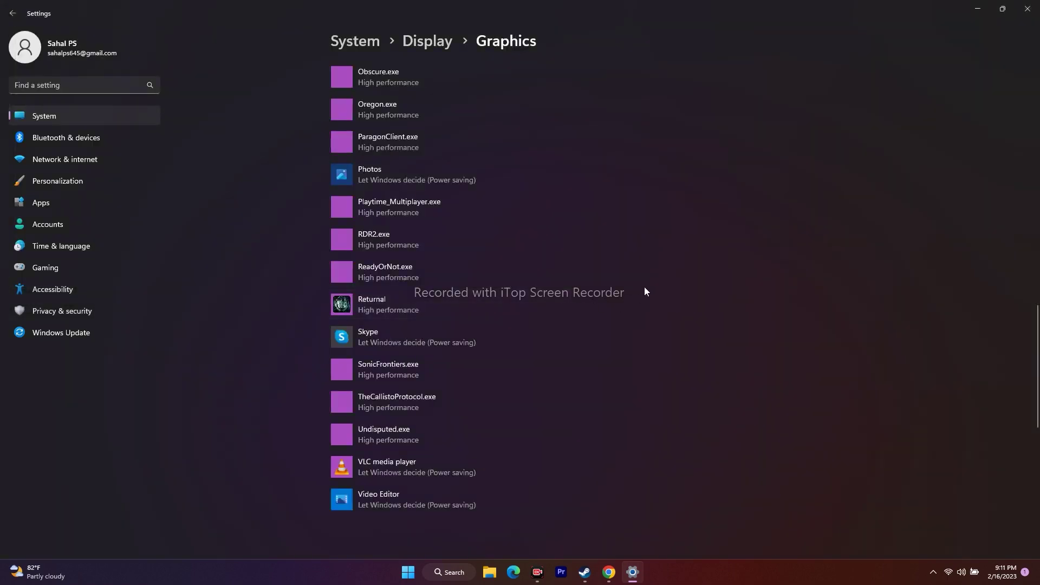
Step: Set the graphics preference of WILD HEARTS to High performance, save it and close Settings
scroll(432, 256, down, 4)
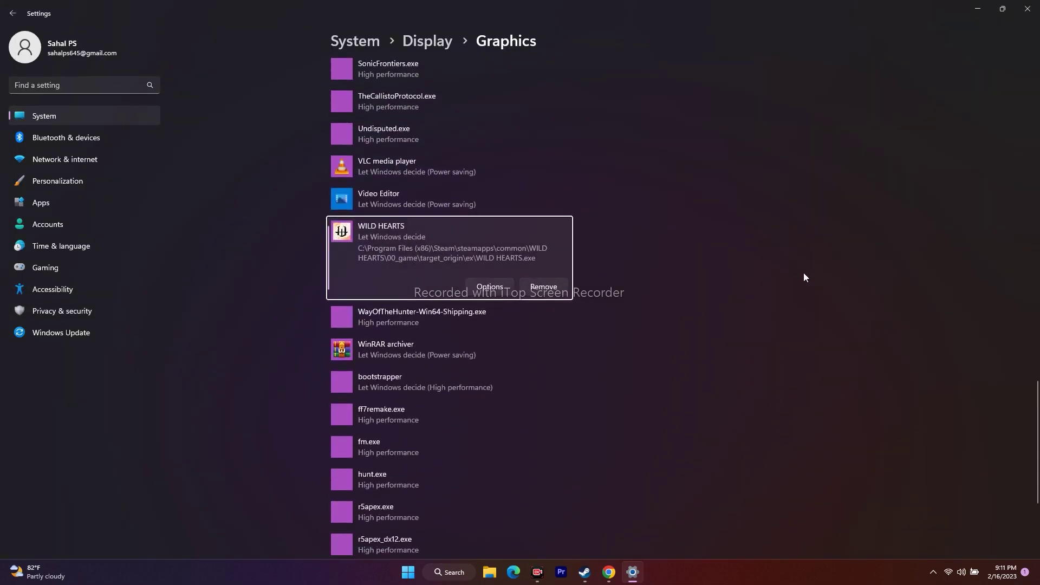
click(491, 286)
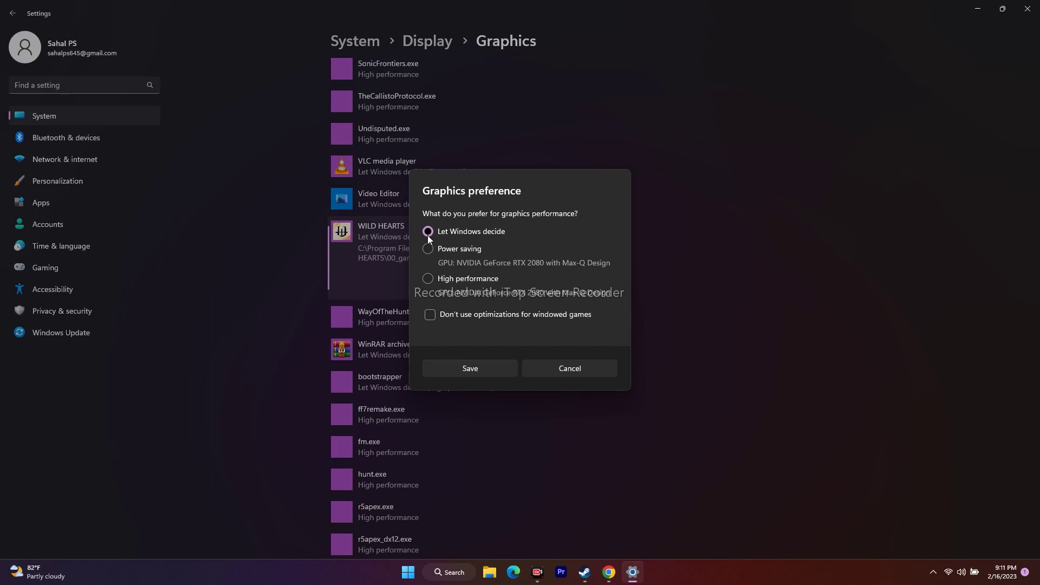
click(436, 279)
click(493, 369)
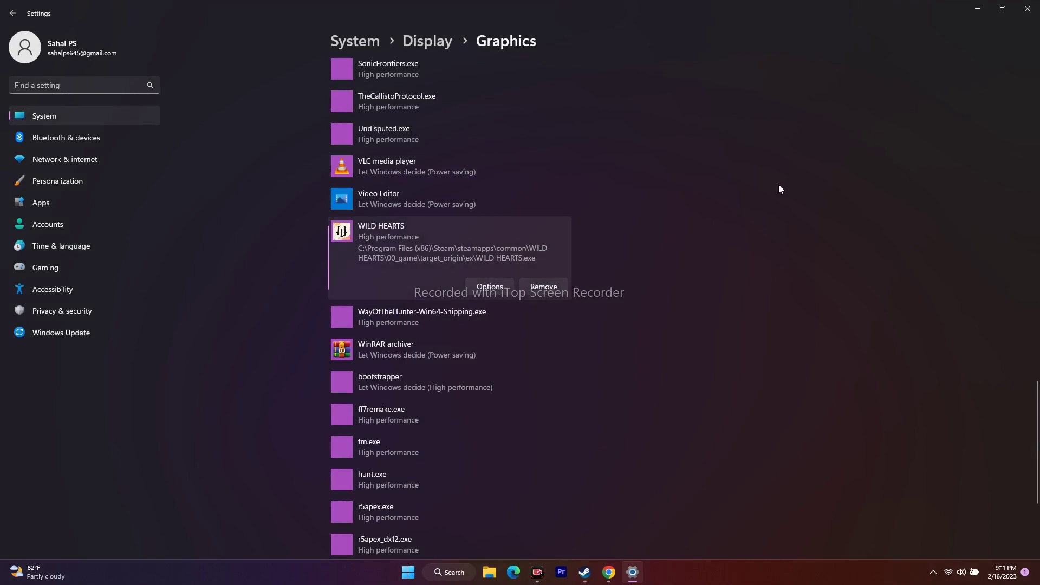
click(1028, 9)
Step: Minimize Steam, check the installed RAM on the About page of Windows Settings, and close Settings
click(606, 572)
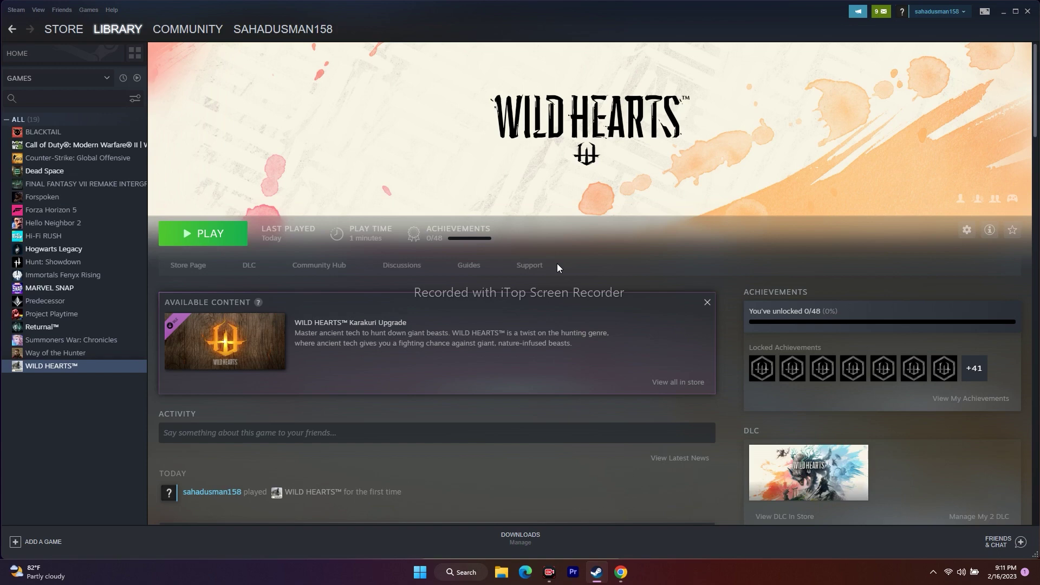
click(1004, 11)
click(460, 576)
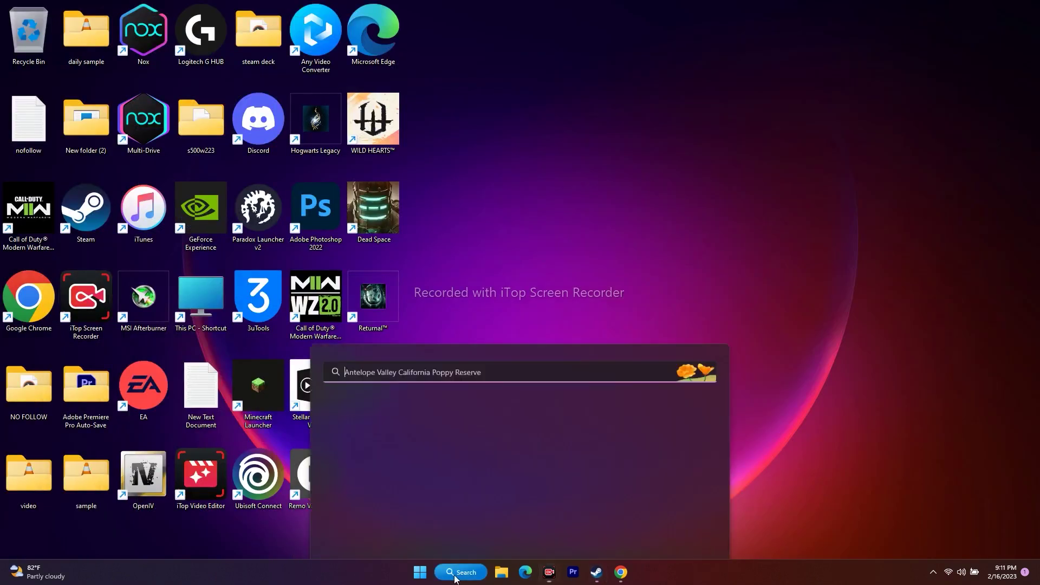
click(385, 237)
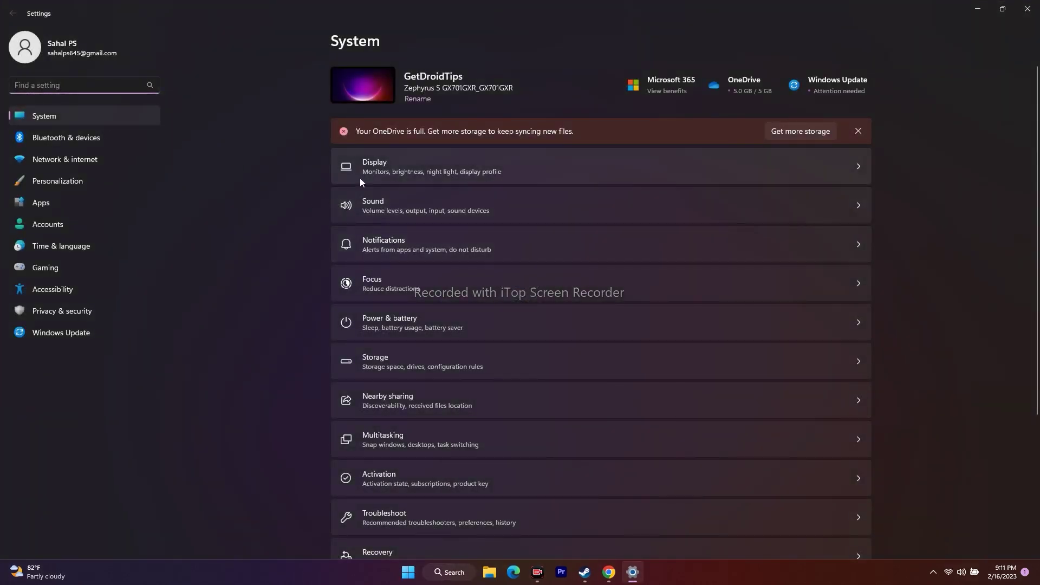
scroll(957, 176, down, 3)
click(369, 515)
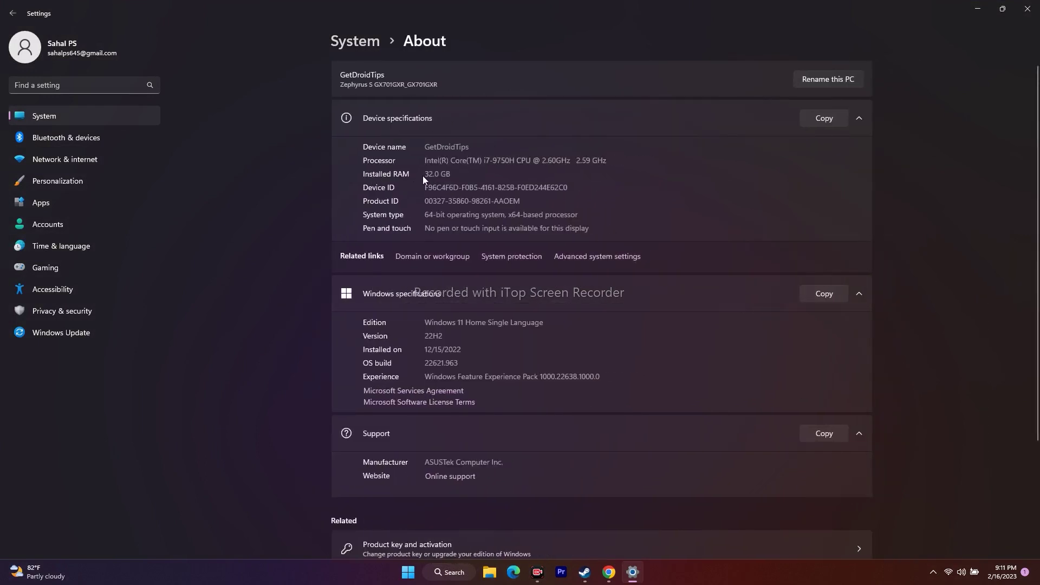
drag(427, 173, 462, 174)
click(1028, 9)
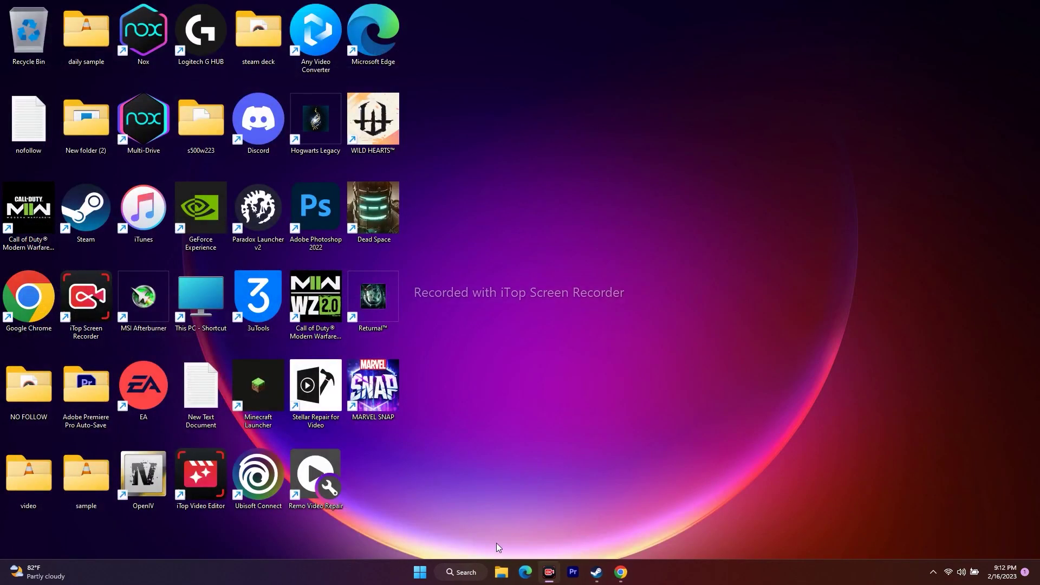
Step: Open the Virtual Memory settings from the advanced Performance Options in the advanced system settings
click(460, 573)
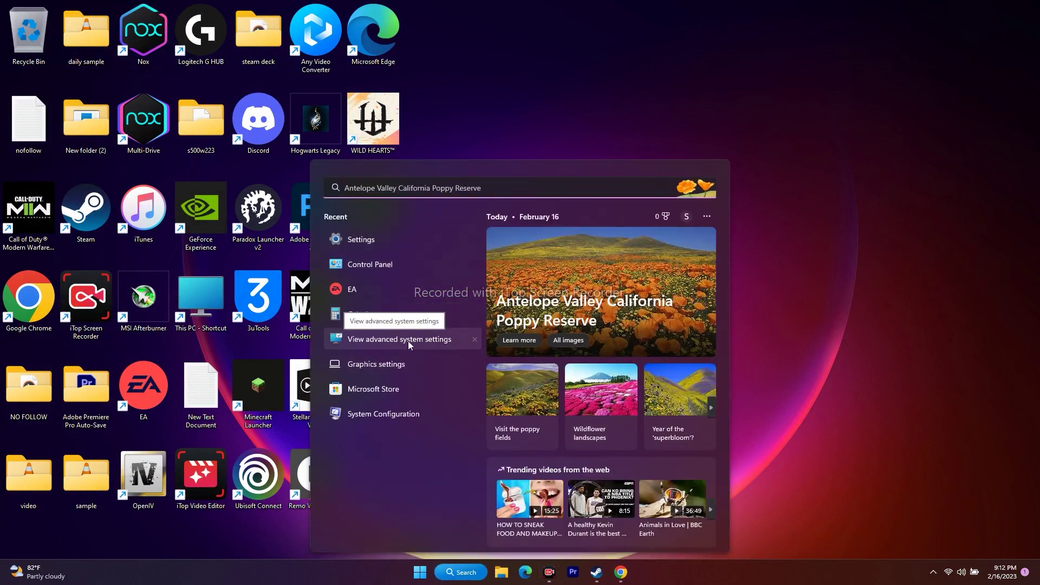
click(408, 340)
drag(251, 140, 601, 45)
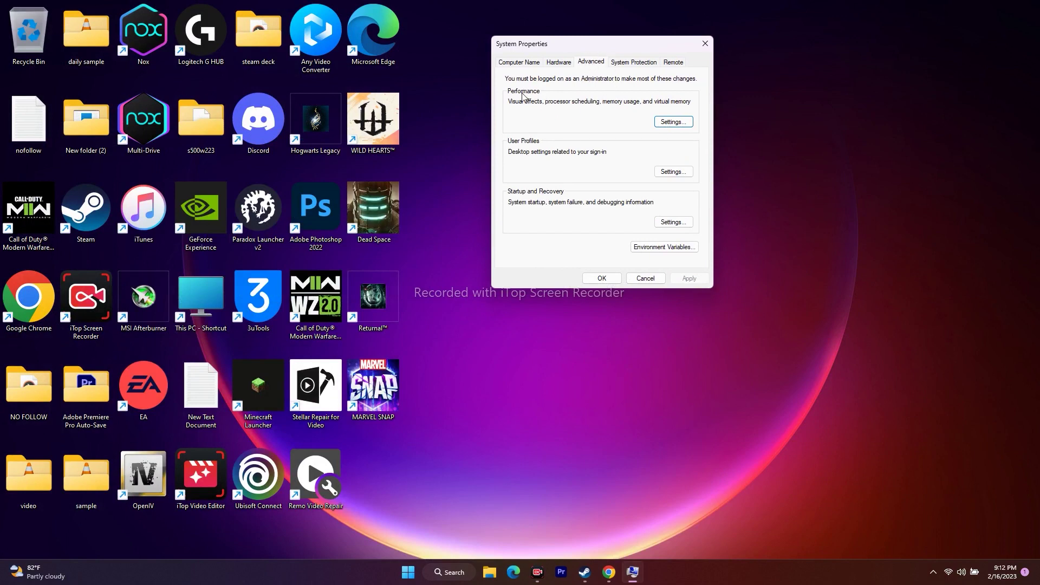
click(674, 122)
click(571, 104)
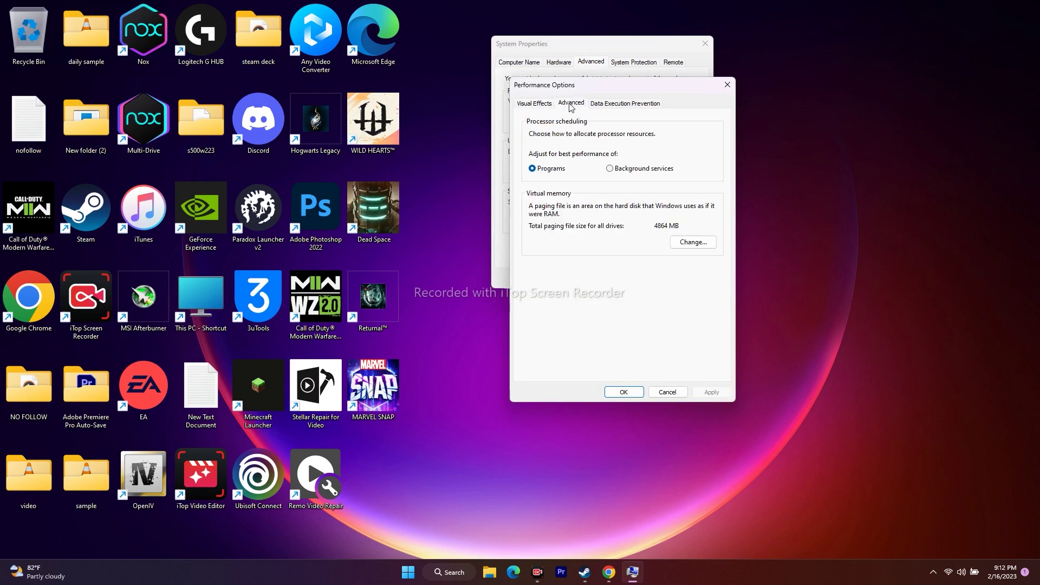
click(699, 243)
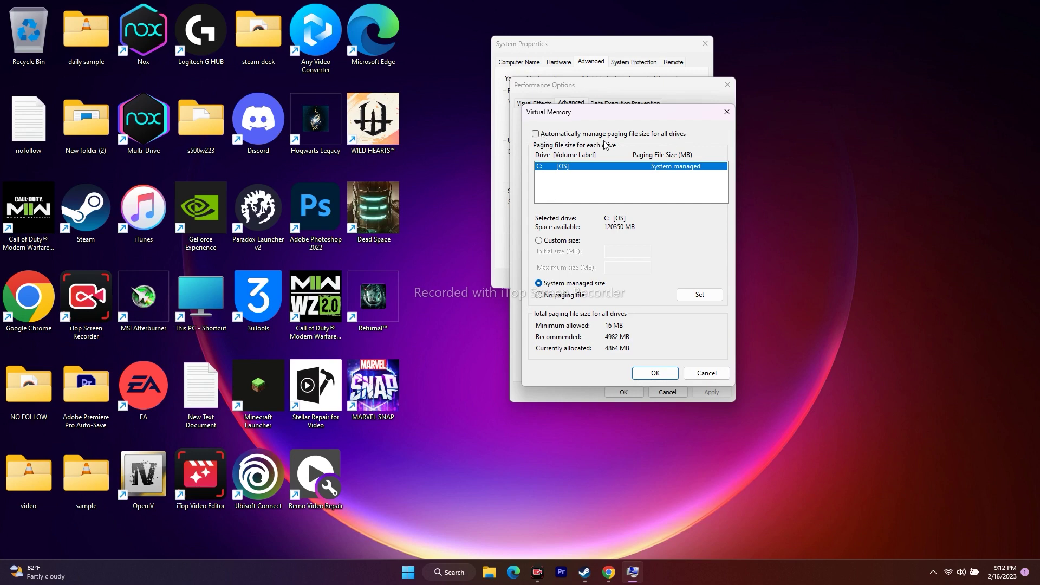
Step: Keep automatic paging file management off and choose Custom size for the C: drive's paging file
click(541, 135)
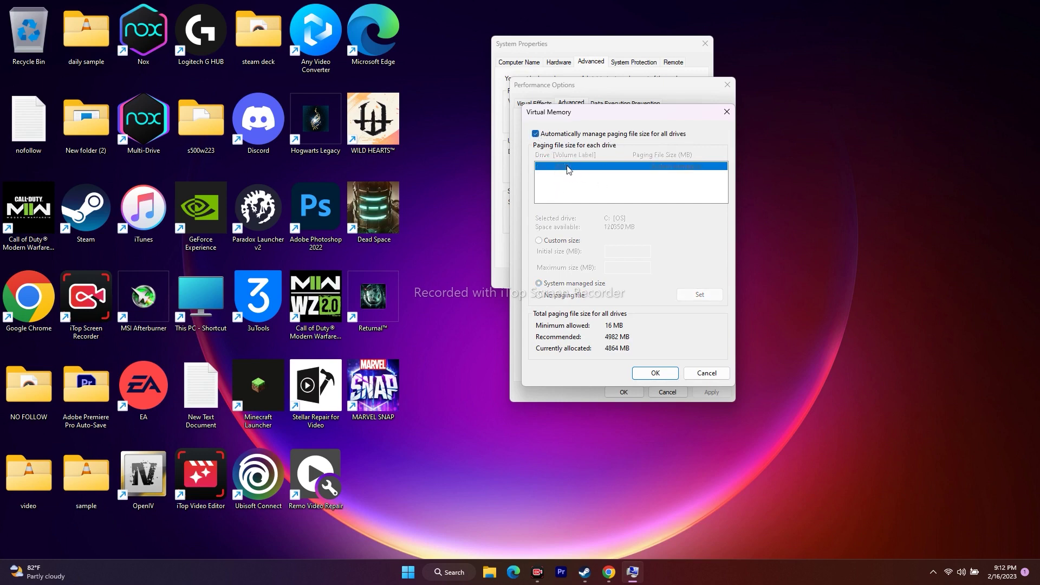
click(535, 134)
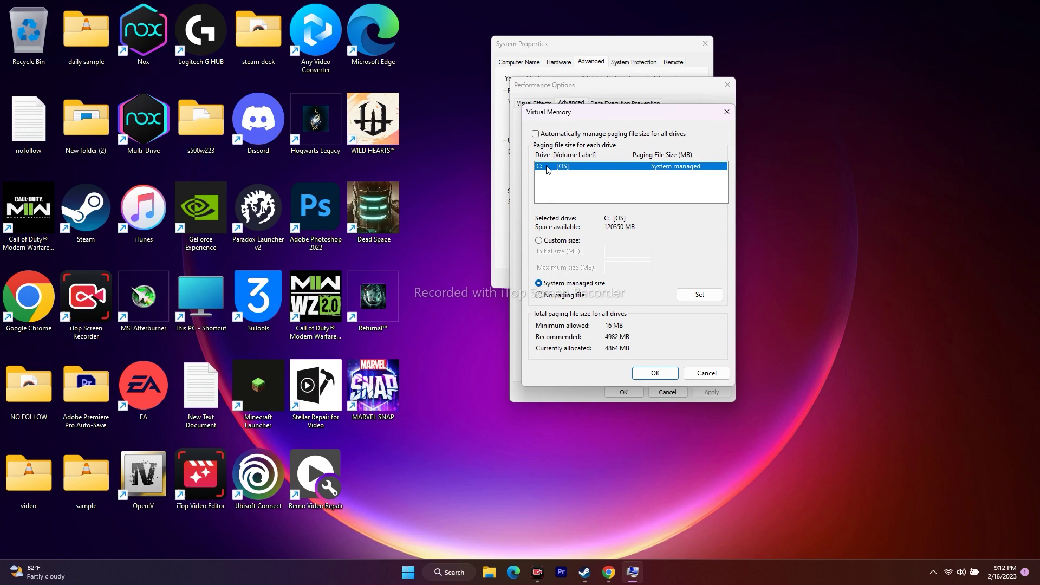
click(540, 242)
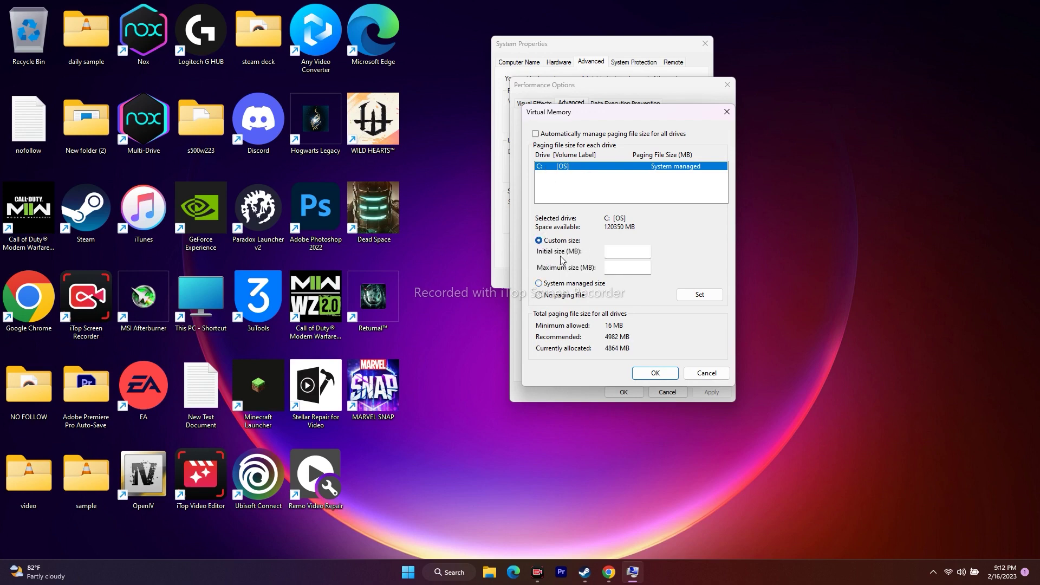
click(617, 252)
click(616, 267)
Step: Open Calculator and multiply the 32 GB of RAM by 1024
click(441, 574)
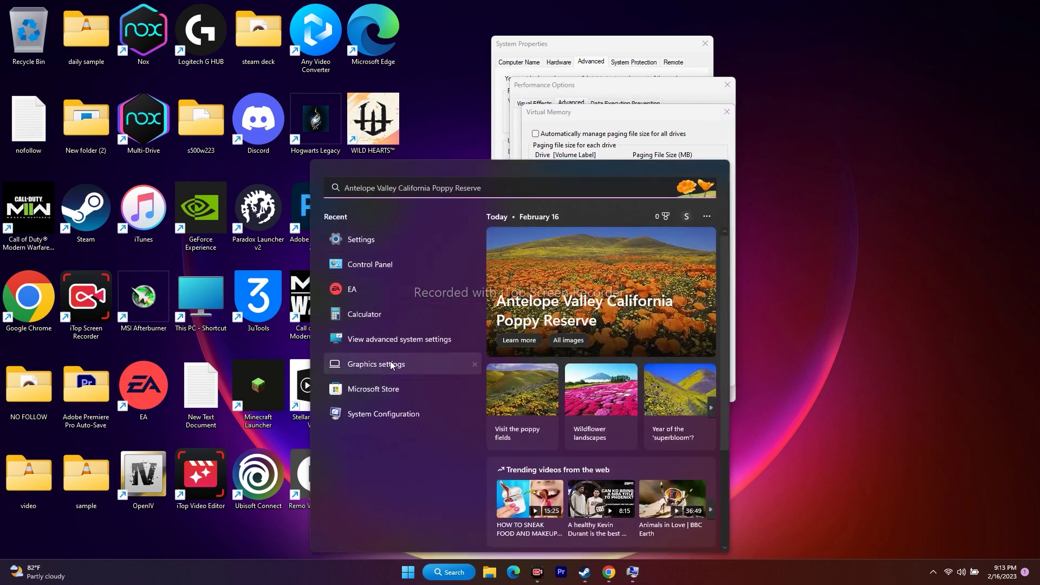
click(385, 316)
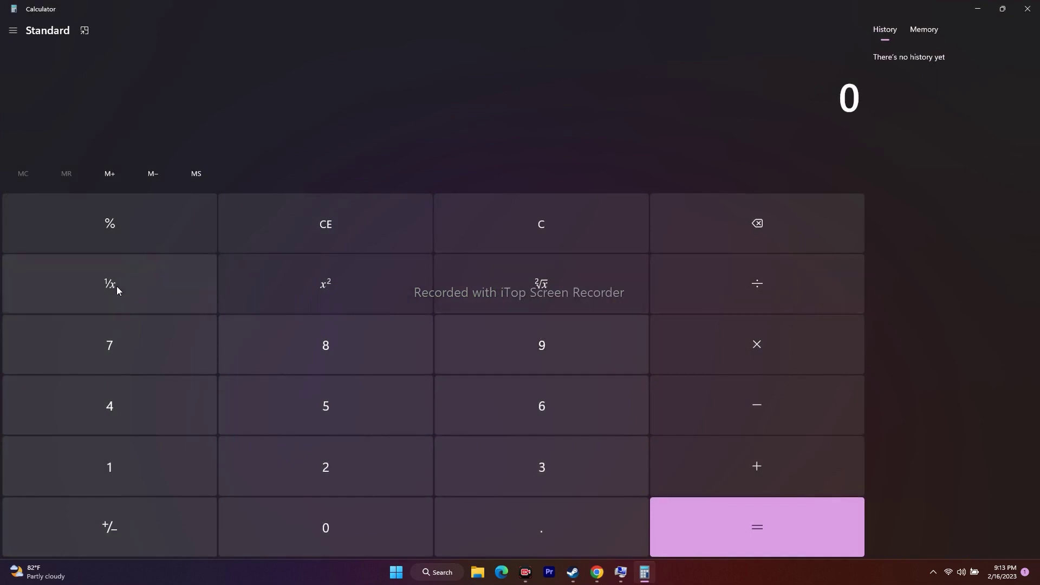
click(532, 470)
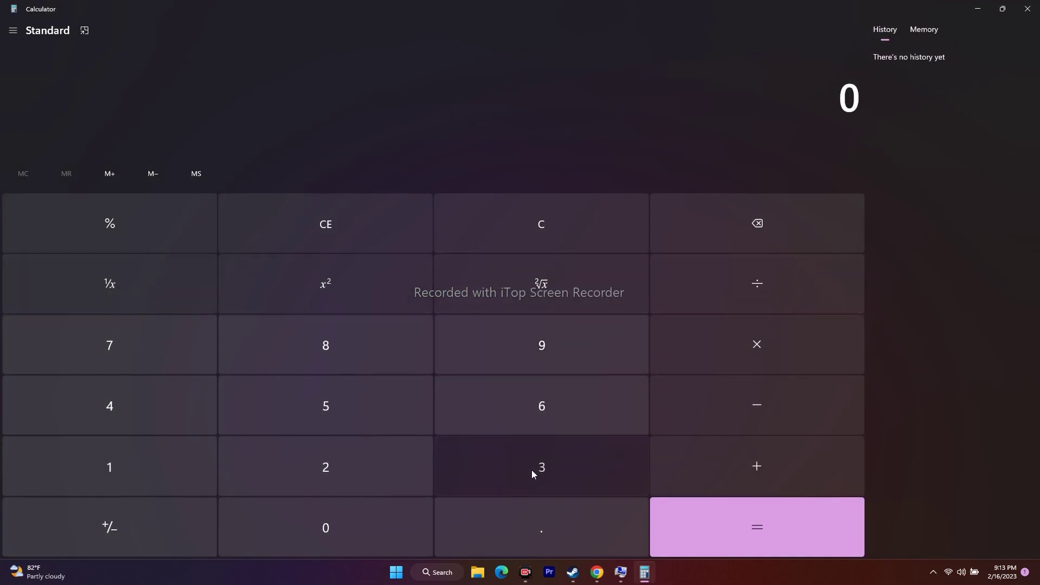
click(352, 461)
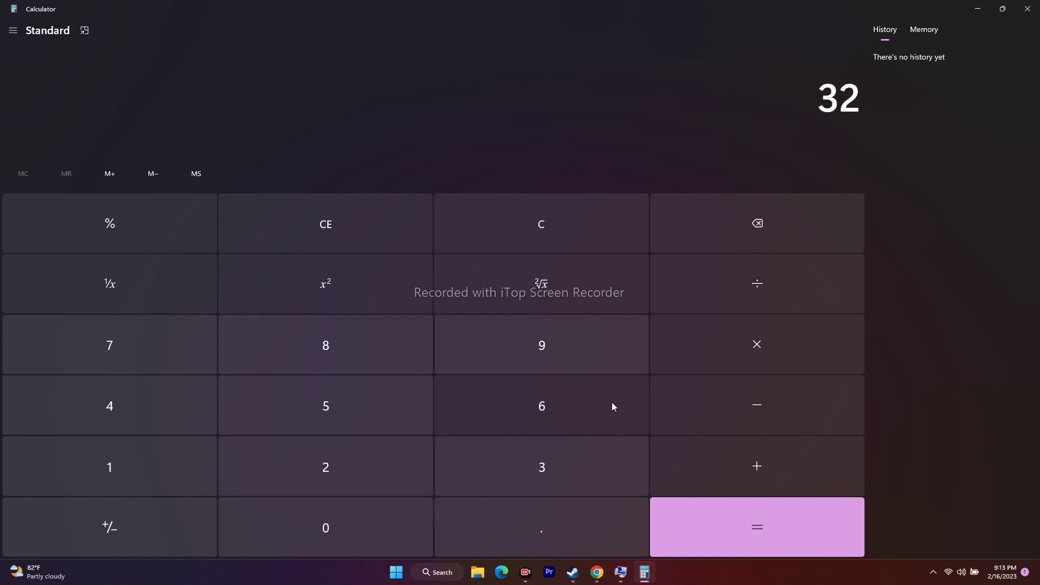
click(715, 365)
click(125, 469)
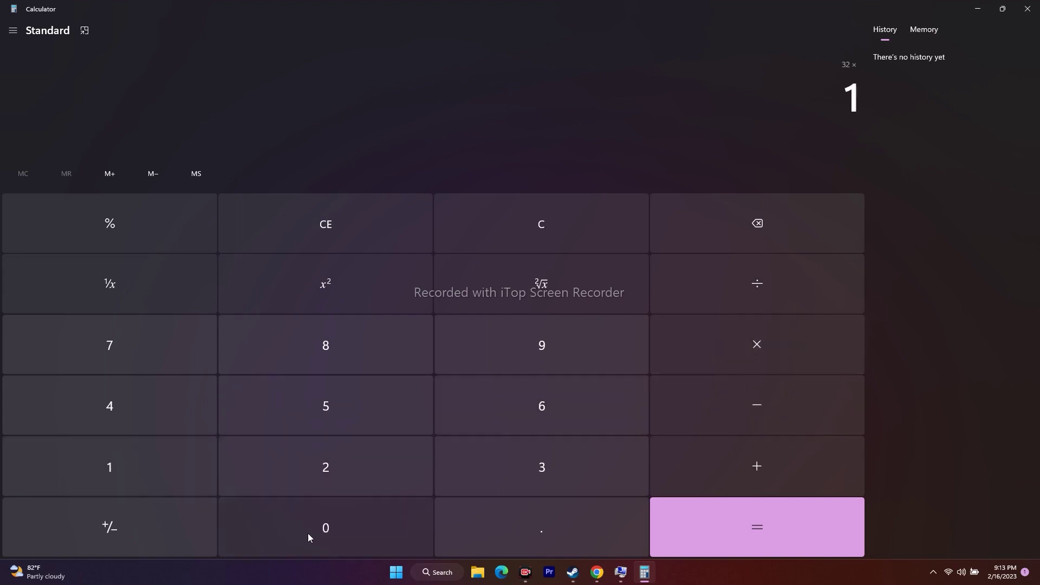
click(309, 535)
click(330, 472)
key(4)
click(717, 524)
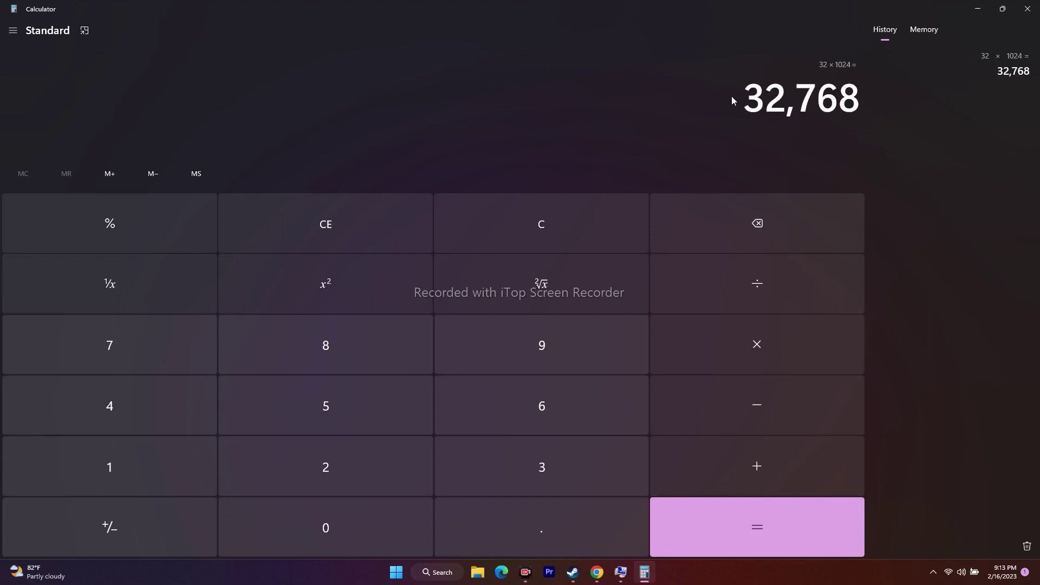
Step: Multiply the 32 × 1024 result by 1.5 to get the initial paging file size
click(773, 326)
key(1)
click(491, 520)
key(5)
click(767, 534)
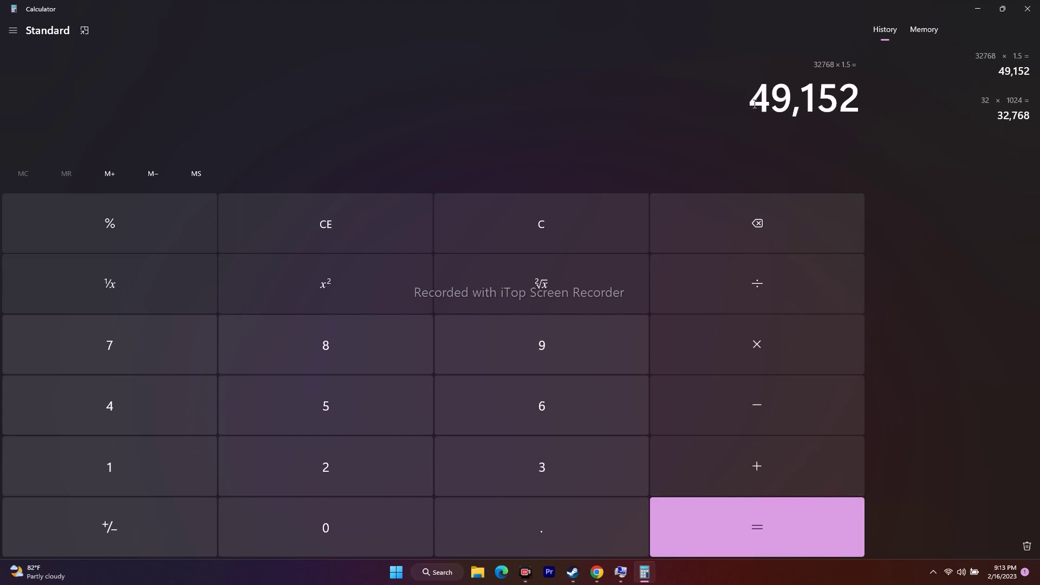
Step: Copy the calculated result, minimize Calculator, and paste 49,152 as the paging file's initial size
right_click(883, 112)
click(866, 120)
click(978, 8)
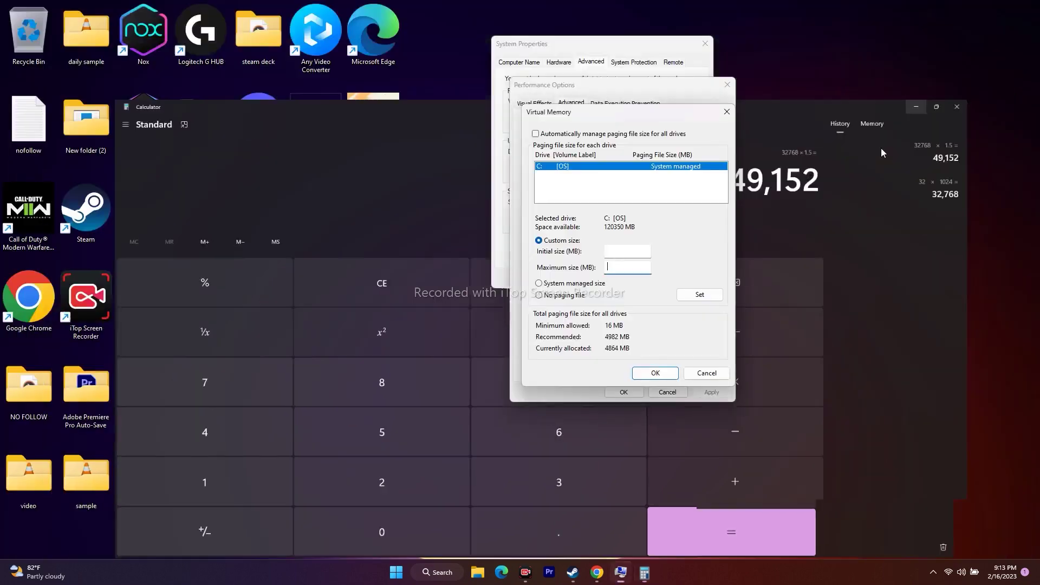
right_click(623, 252)
click(649, 299)
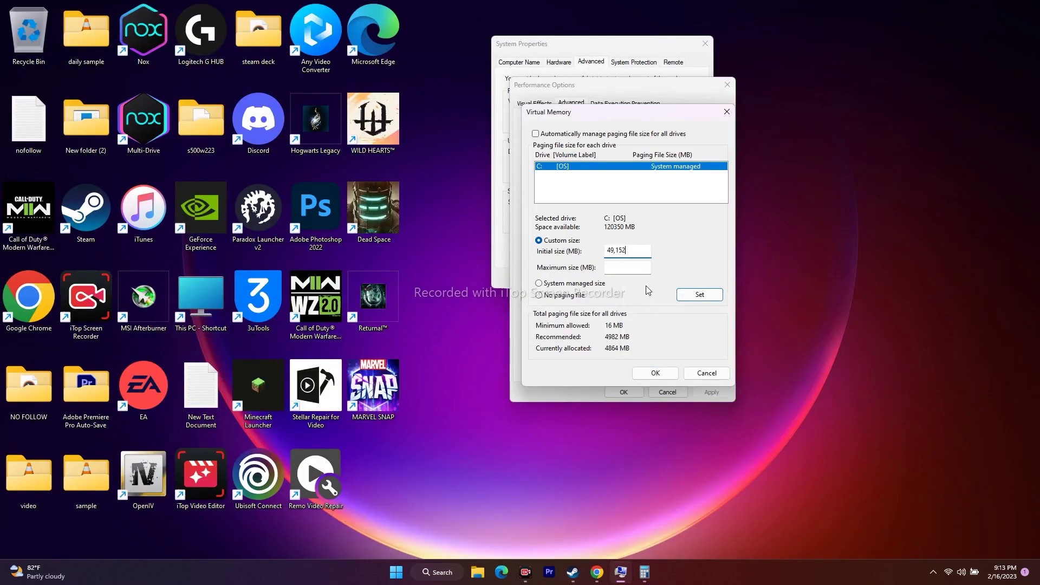
Step: Return to Calculator and clear the current calculation
click(644, 572)
click(127, 233)
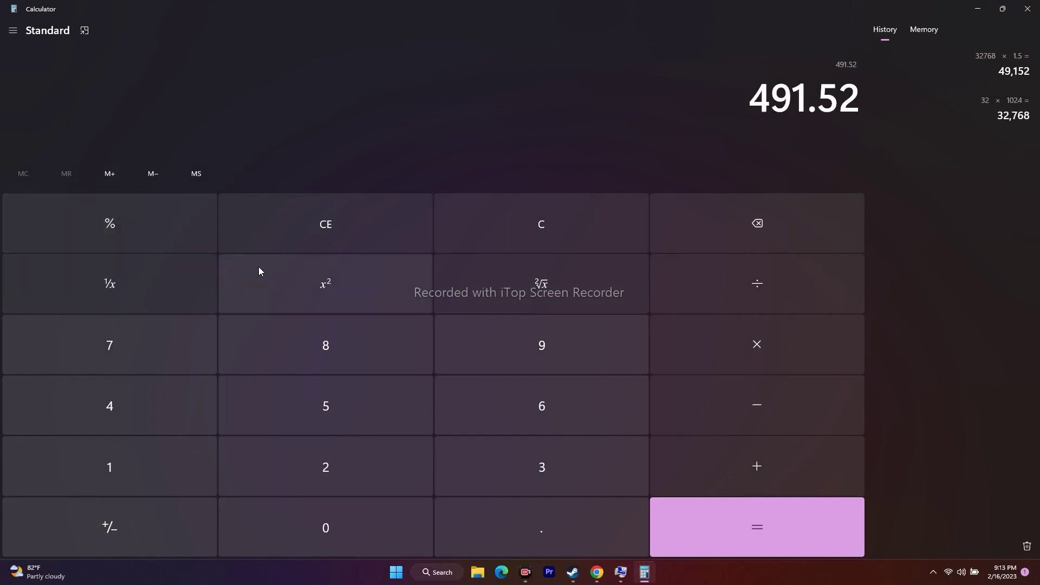
click(563, 225)
click(518, 461)
click(367, 462)
click(737, 358)
click(211, 460)
click(329, 472)
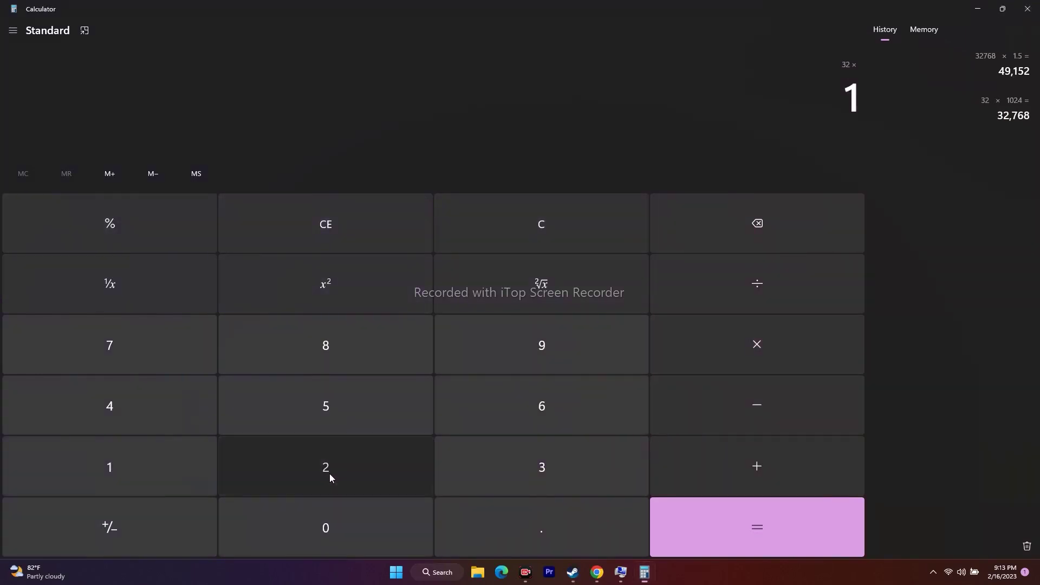
click(792, 235)
click(792, 235)
click(544, 463)
click(423, 466)
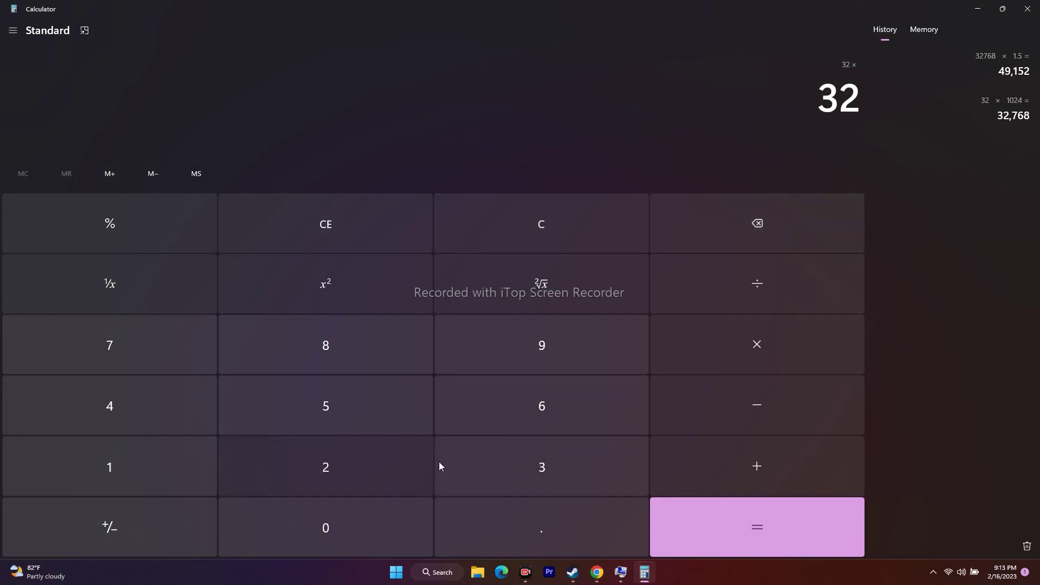
click(713, 355)
click(173, 460)
double_click(133, 249)
click(303, 237)
click(550, 247)
Step: Calculate 32 × 1024 in Calculator again
click(539, 465)
click(325, 464)
click(750, 350)
click(203, 472)
click(278, 527)
click(261, 470)
click(188, 417)
click(715, 520)
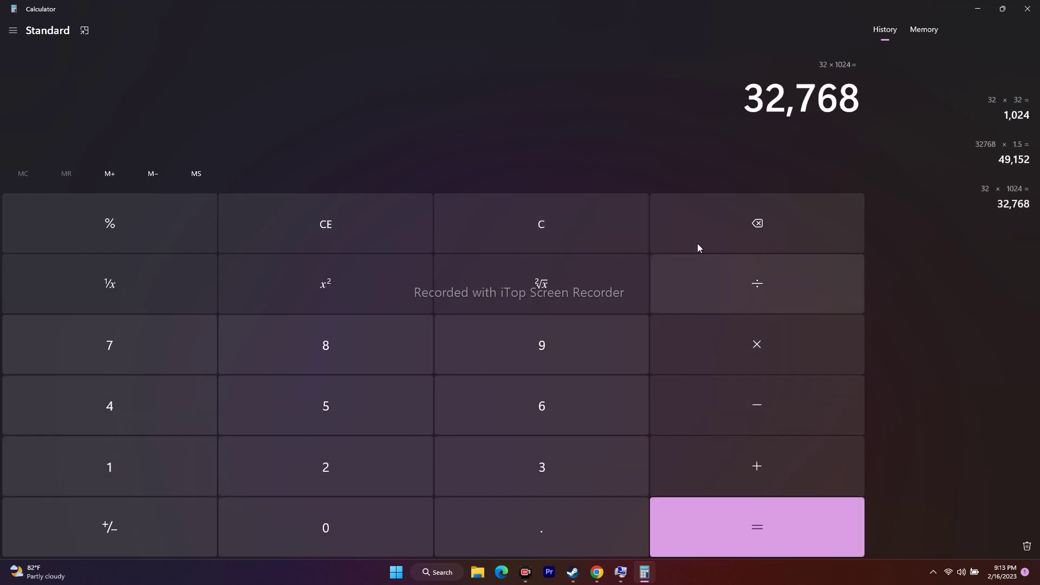
Step: Multiply the new 32 × 1024 result by 3 to get the maximum paging file size
drag(751, 105, 852, 107)
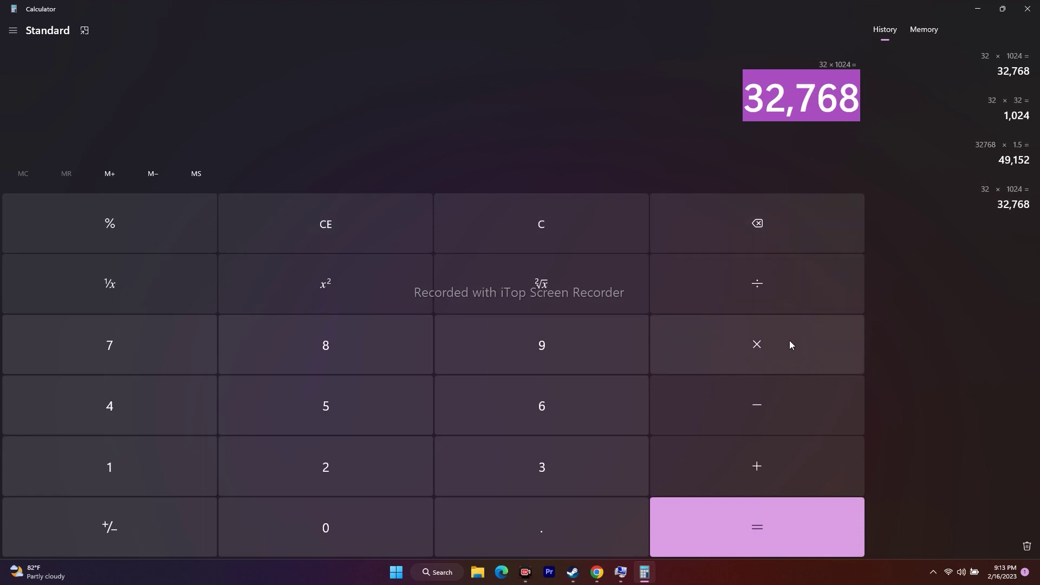
click(769, 350)
click(611, 455)
click(680, 511)
Step: Copy the tripled result, minimize Calculator, and paste 98,304 as the paging file's maximum size
drag(744, 100, 856, 104)
right_click(855, 104)
click(876, 118)
click(978, 8)
right_click(624, 267)
click(650, 314)
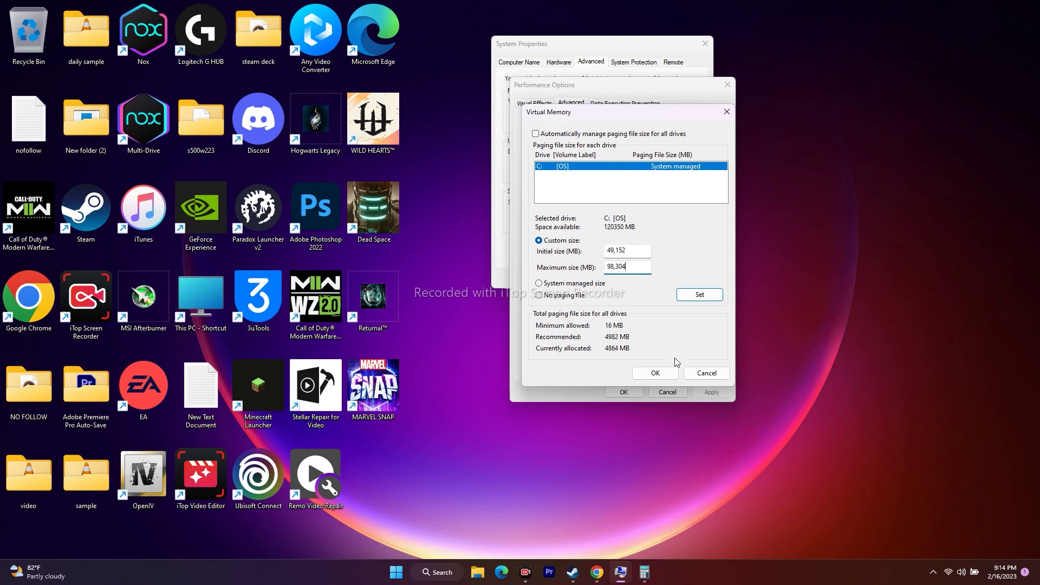
Step: Cancel out of the Virtual Memory, Performance Options and System Properties dialogs
click(706, 373)
click(668, 392)
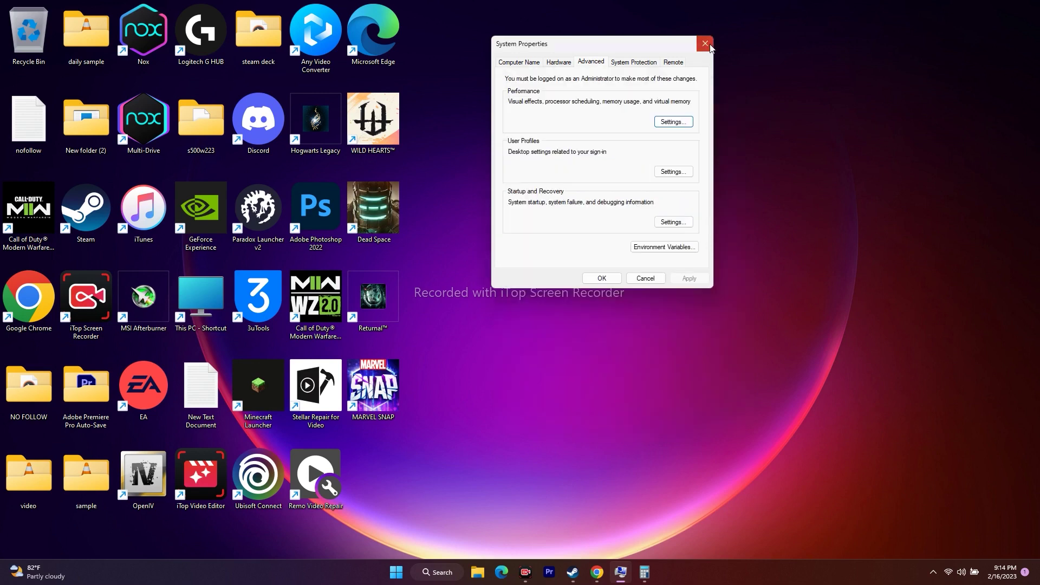
click(646, 274)
Step: Switch to Steam, open the properties of WILD HEARTS and enter -dx11 as its launch option
click(584, 574)
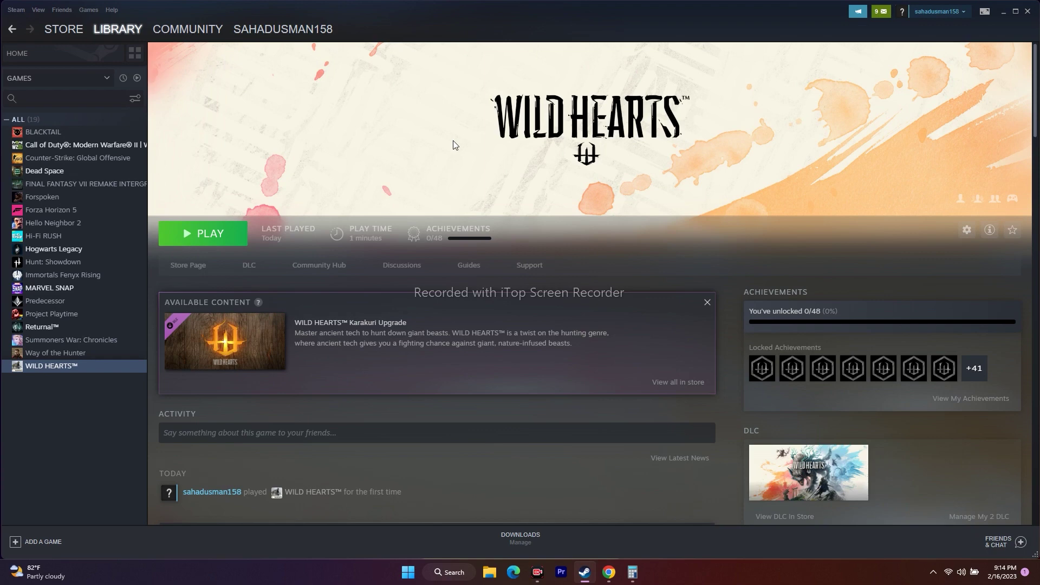
right_click(61, 366)
click(80, 435)
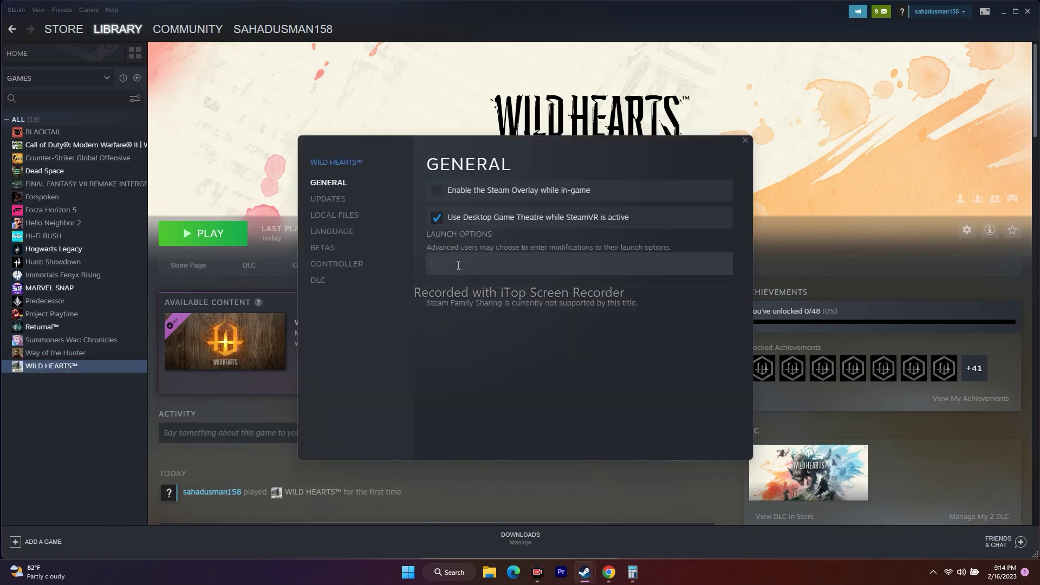
text(dx11)
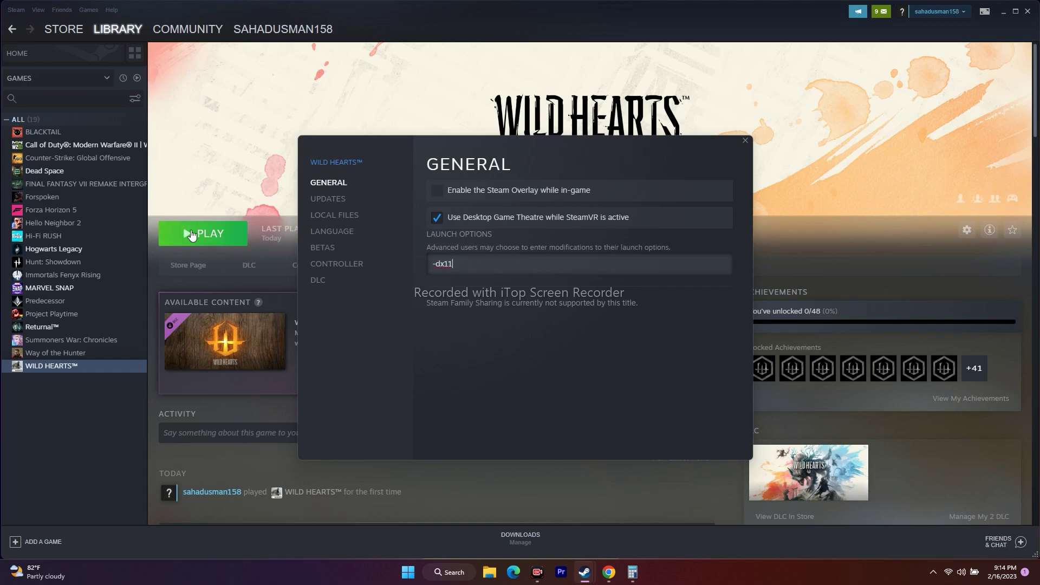
Step: Change the WILD HEARTS launch option to -dx12, erase that option text and close the game's properties
key(BackSpace)
text(2)
key(BackSpace)
key(BackSpace)
key(BackSpace)
key(BackSpace)
click(746, 141)
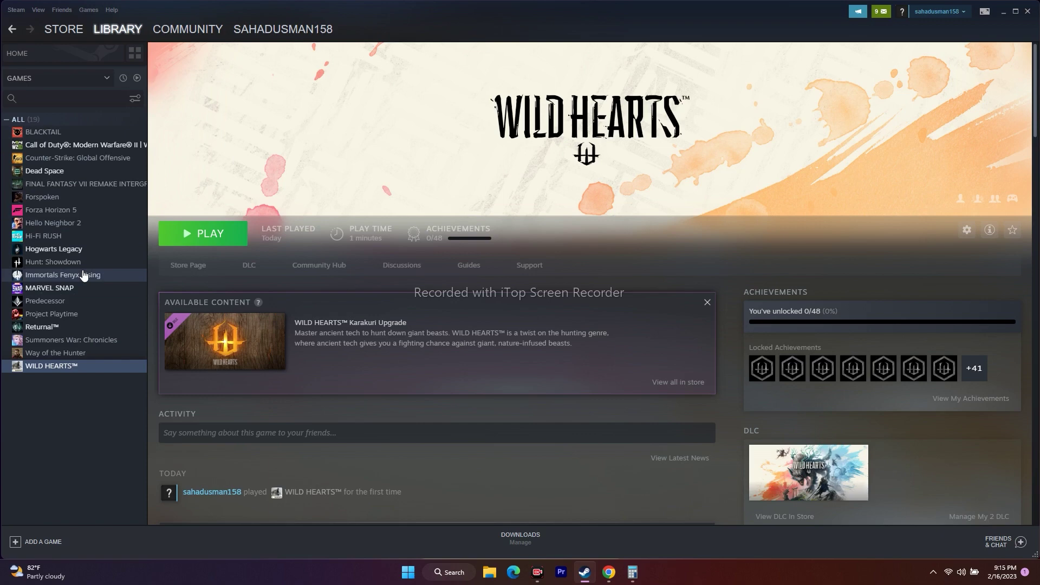
Step: Browse the local files of WILD HEARTS from its Steam properties and maximize the folder window
right_click(63, 368)
click(85, 438)
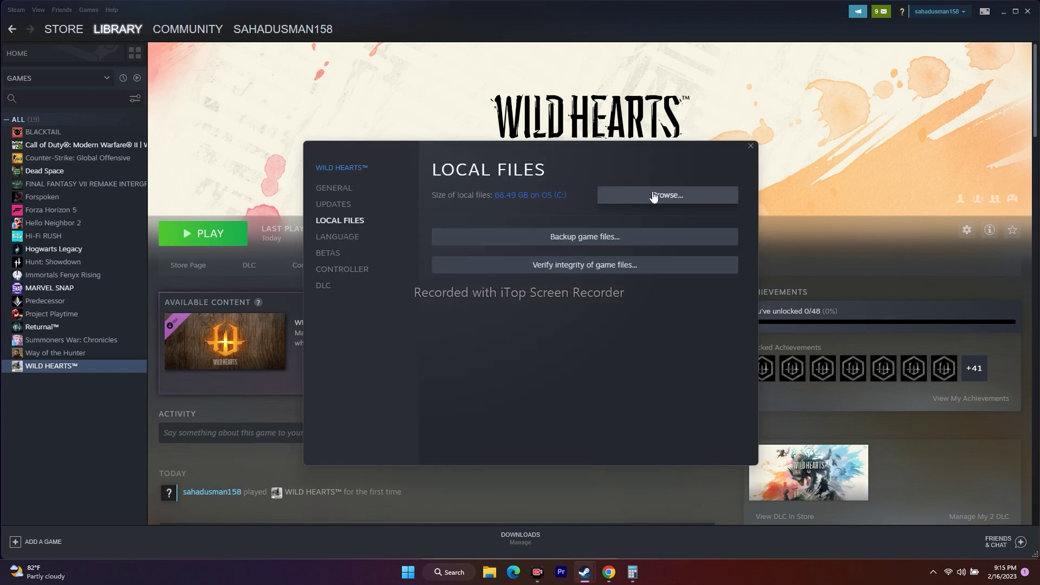
click(654, 196)
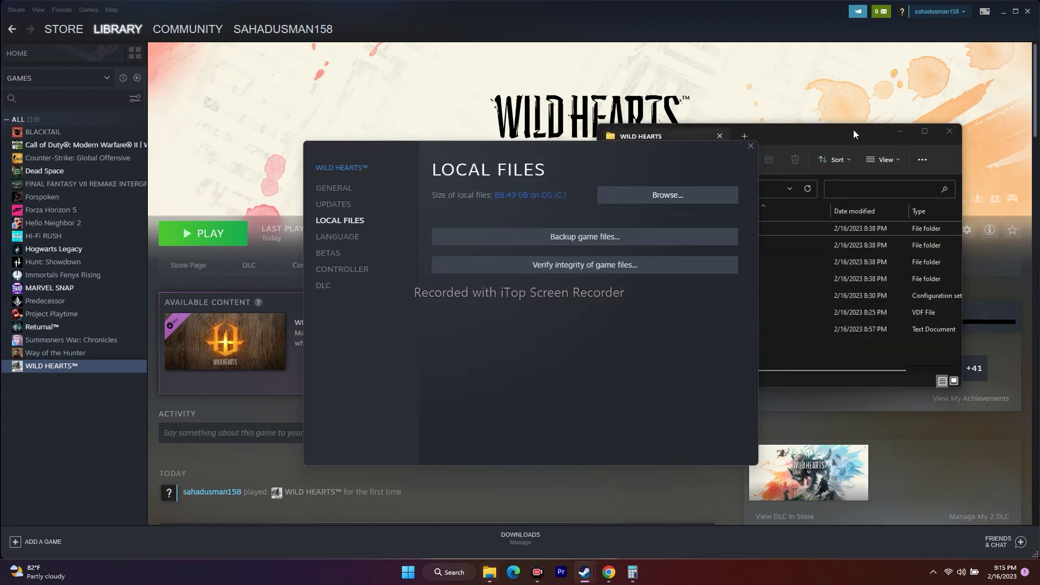
click(916, 131)
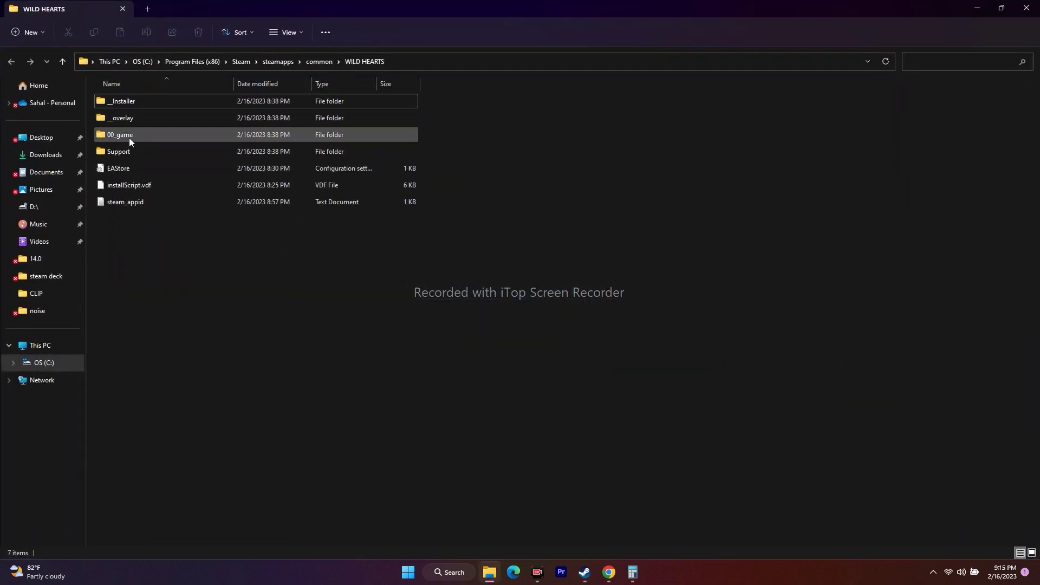
Step: Check the contents of the __Installer and __overlay folders, returning to the WILD HEARTS folder
double_click(131, 102)
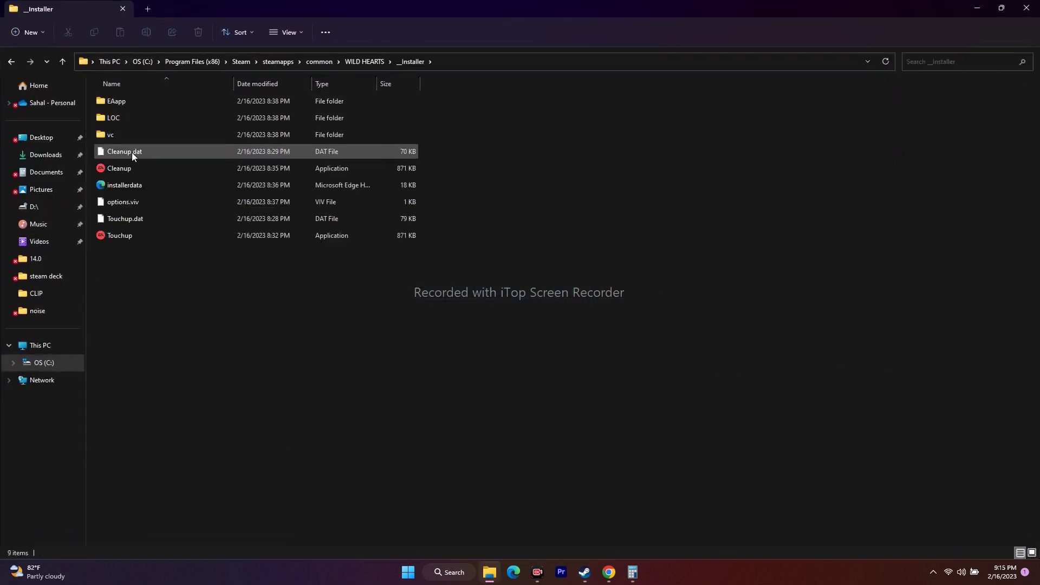
key(alt+Left)
double_click(132, 116)
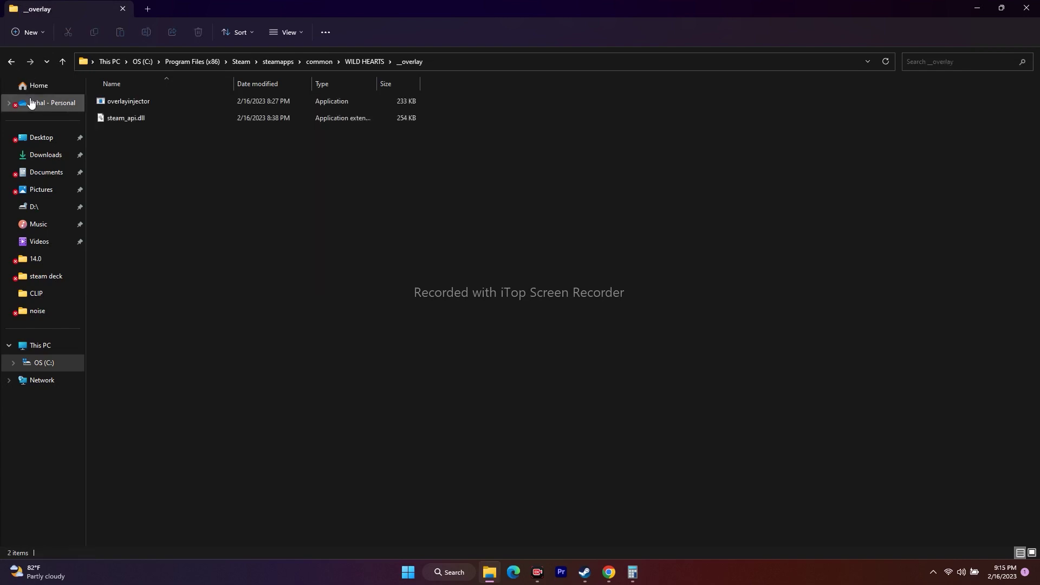
click(12, 62)
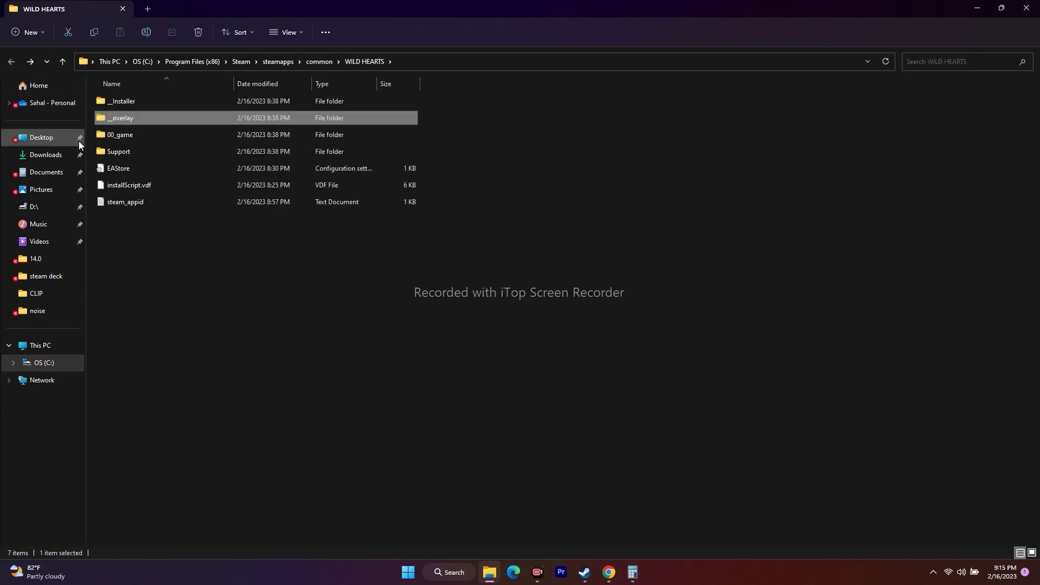
Step: Browse from This PC through the C: drive's Program Files (x86) to the Steam\steamapps\common folder
click(40, 345)
double_click(159, 113)
scroll(161, 284, down, 2)
double_click(162, 304)
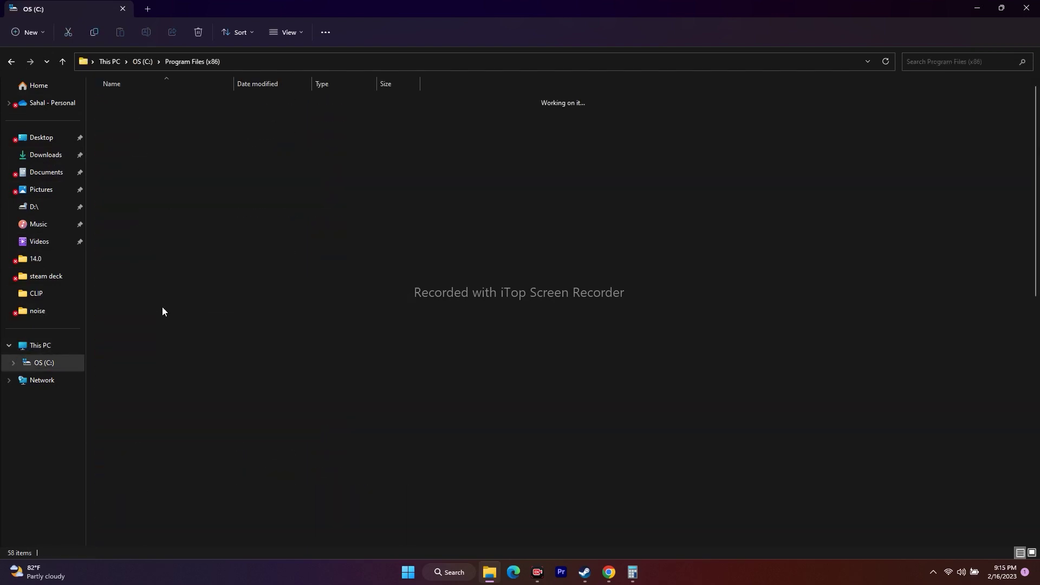
scroll(147, 347, down, 9)
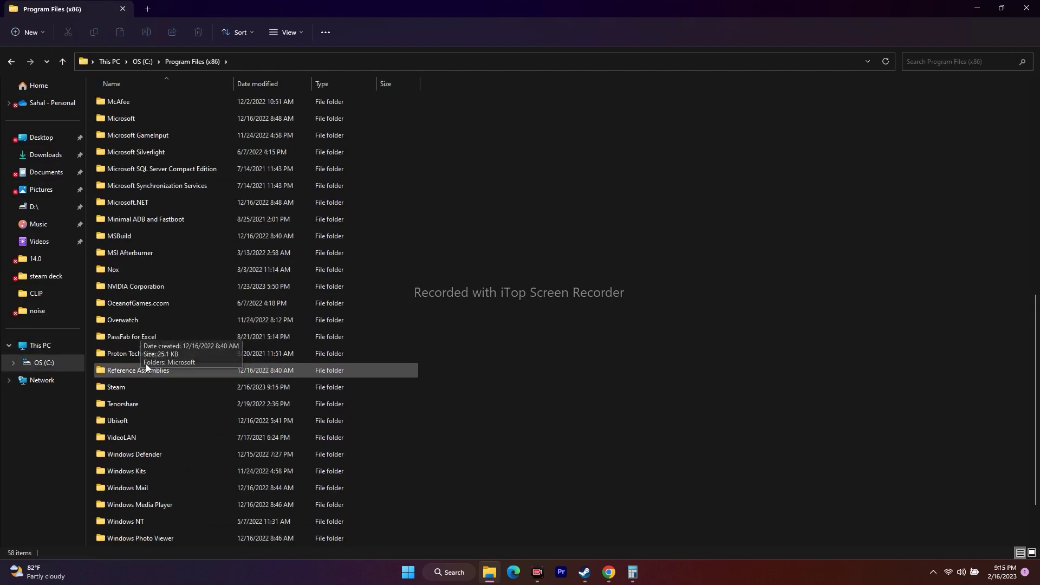
double_click(138, 386)
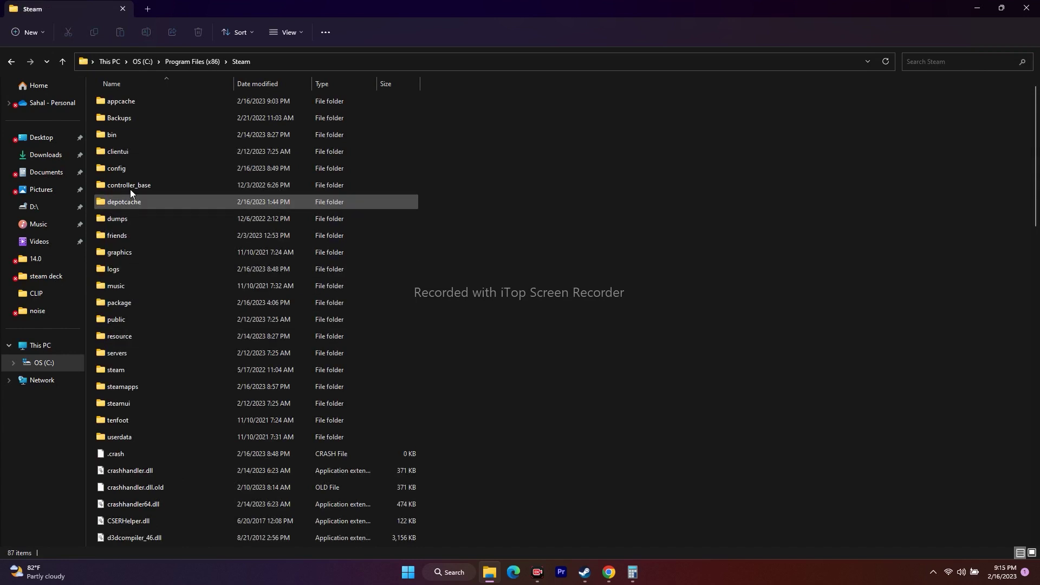
double_click(142, 389)
double_click(122, 103)
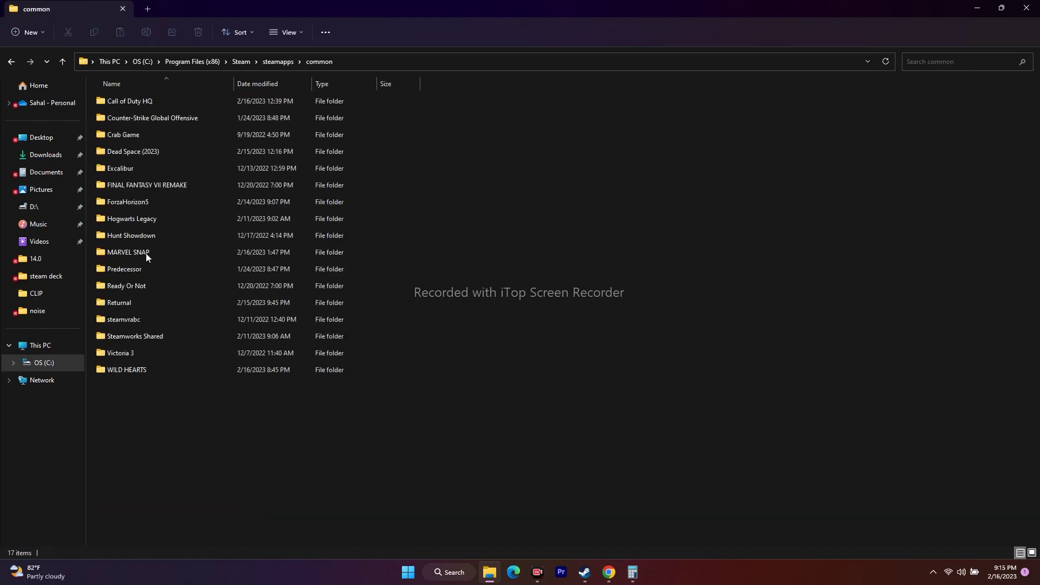
Step: Open the WILD HEARTS\00_game\target_origin\ex folder containing the game's executable
double_click(130, 373)
double_click(139, 139)
click(131, 102)
double_click(132, 102)
double_click(122, 102)
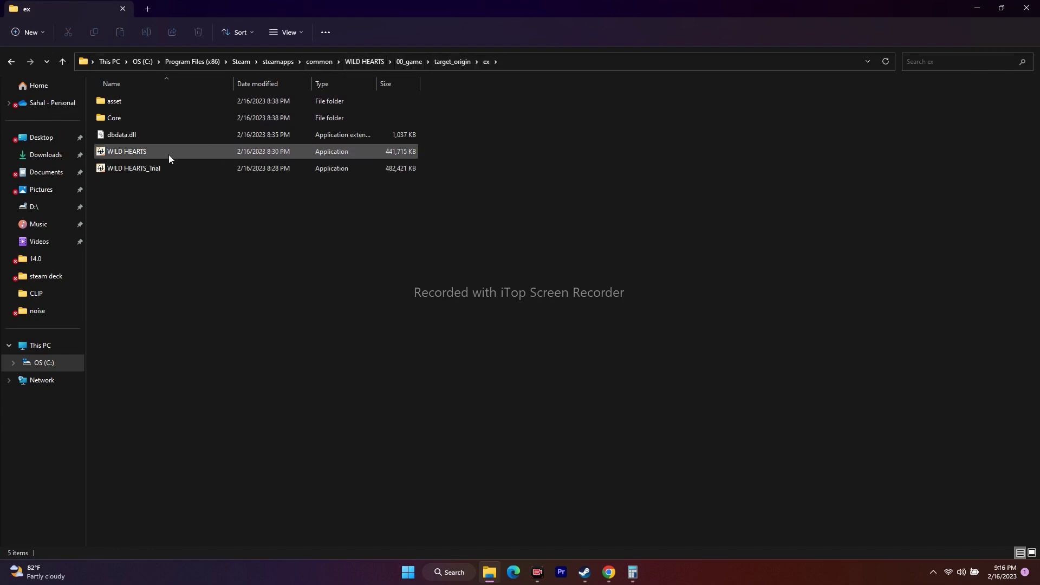
Step: Open the compatibility properties of the WILD HEARTS application and enable Run this program as an administrator
click(141, 154)
right_click(139, 149)
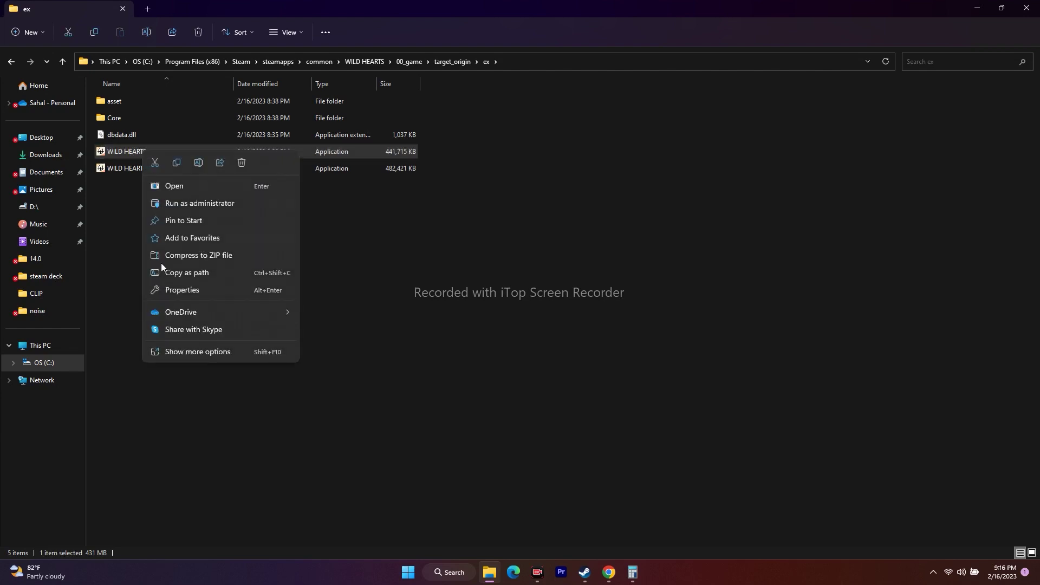
click(174, 355)
click(205, 347)
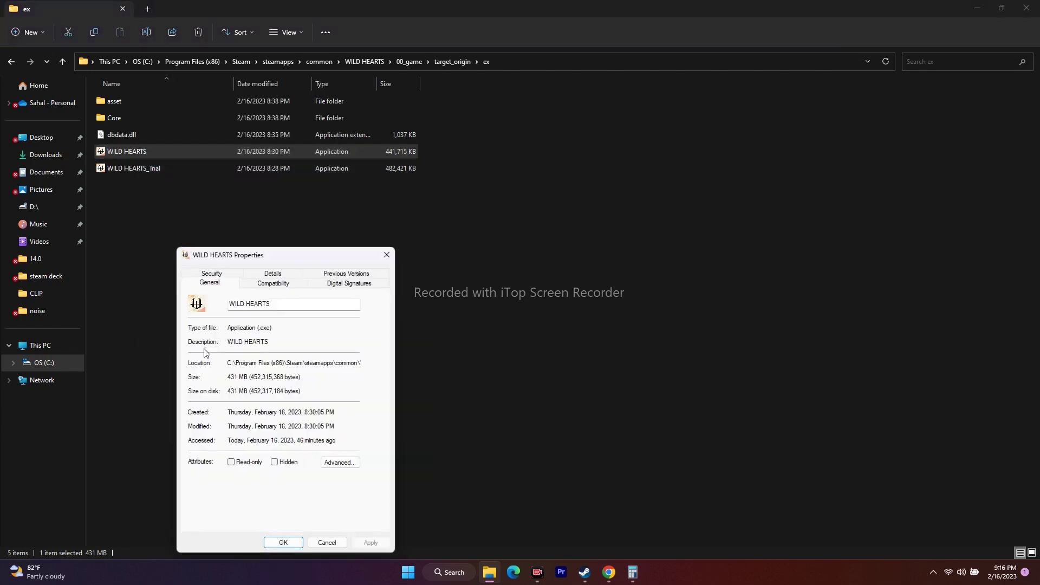
click(269, 285)
drag(282, 257, 609, 117)
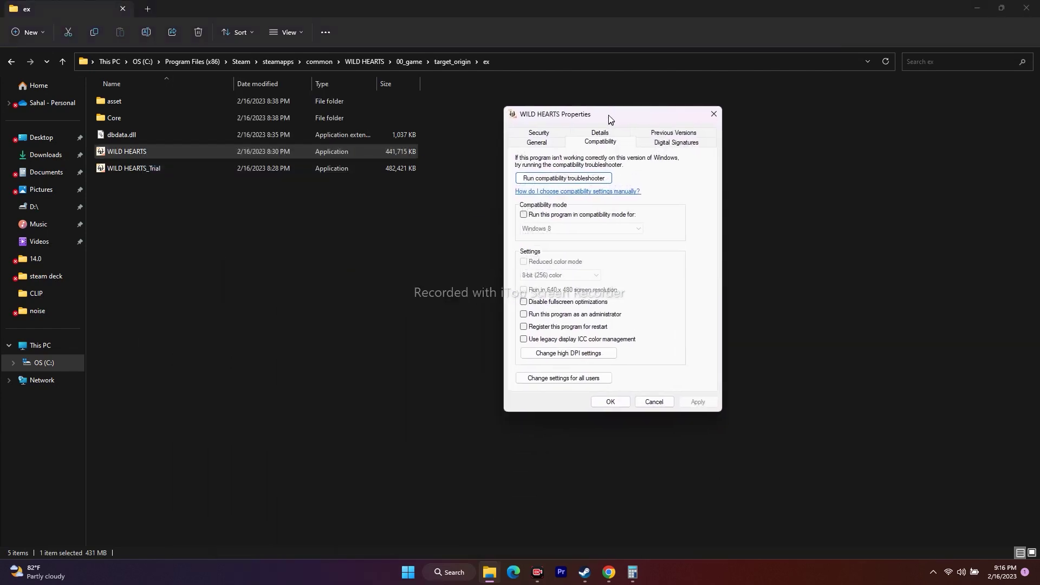
click(525, 315)
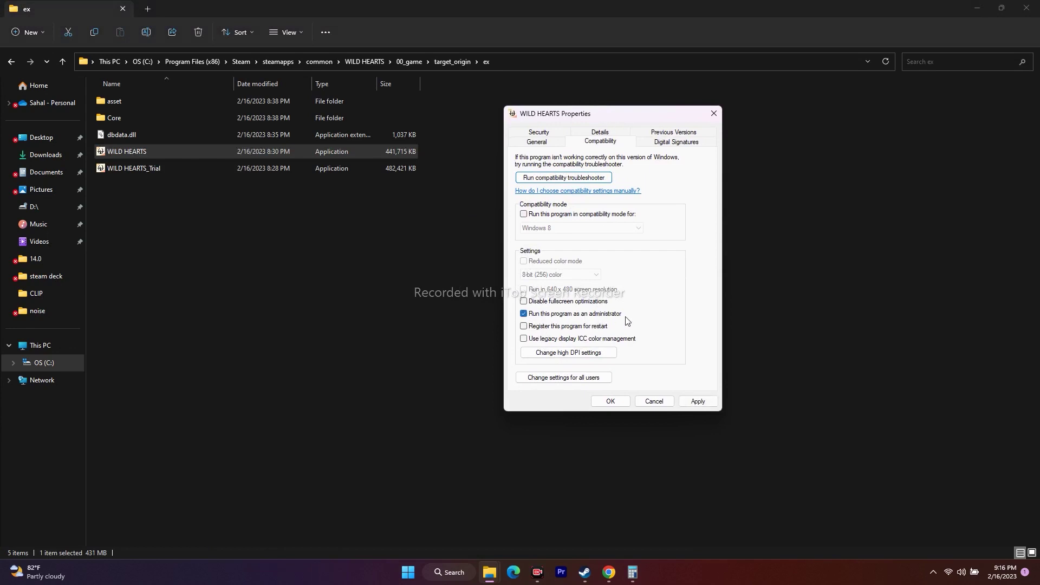
Step: Apply the compatibility changes for the WILD HEARTS application and close its properties
click(698, 402)
click(610, 401)
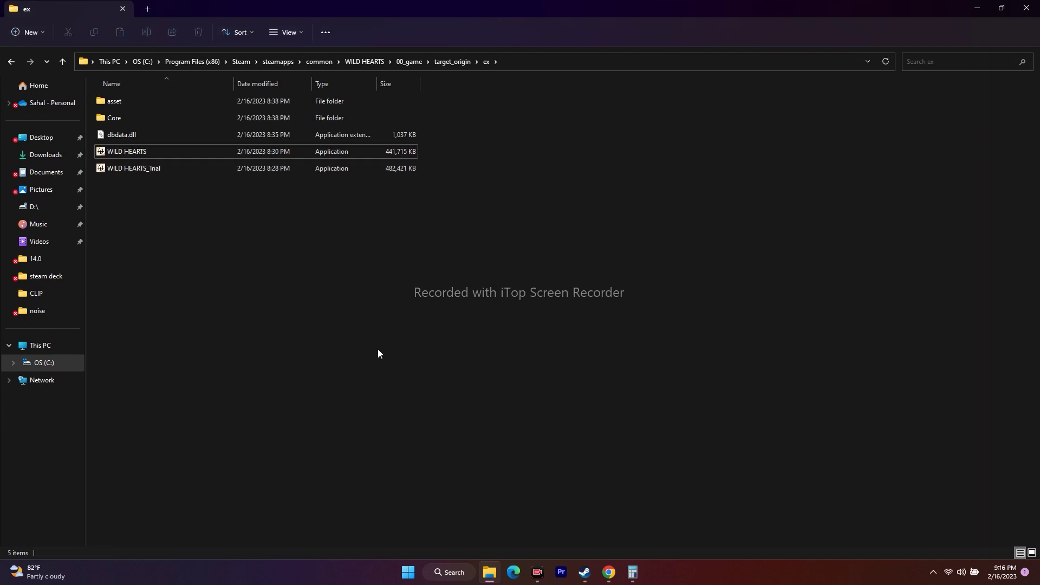
Step: Minimize the Steam library and close the WILD HEARTS local files properties window
click(523, 507)
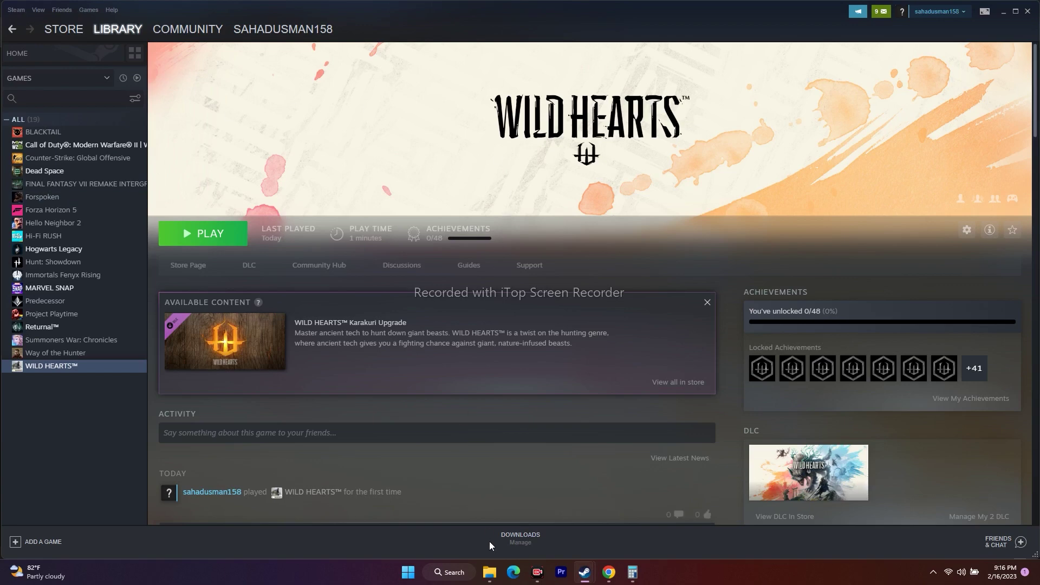
click(489, 572)
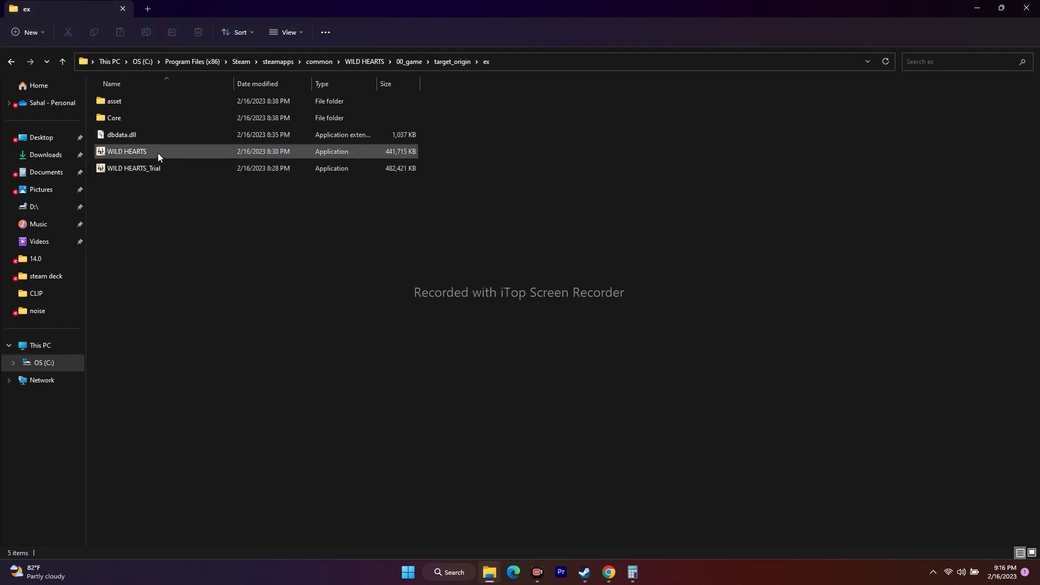
mouse_move(151, 154)
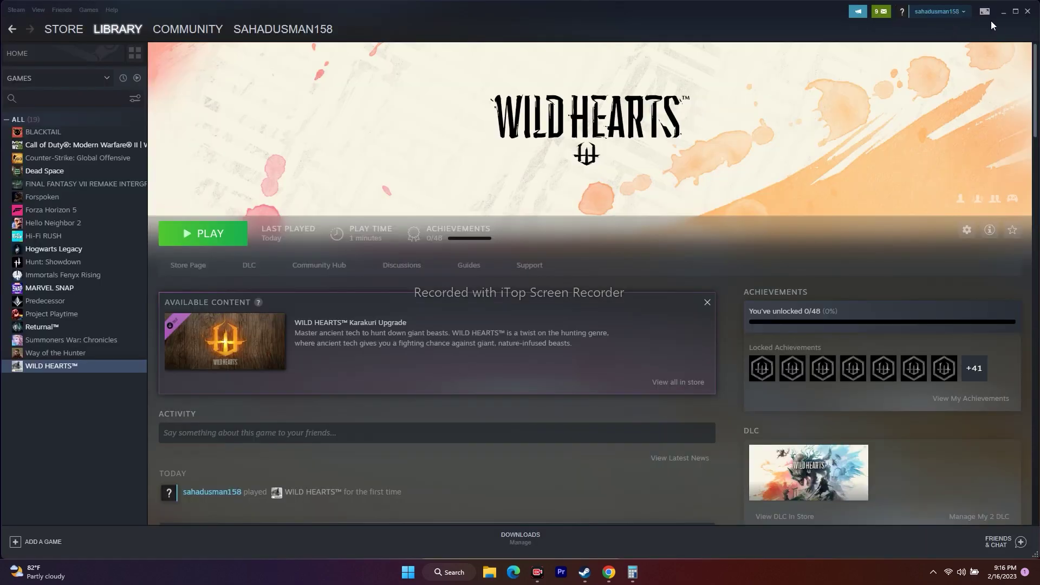
click(1004, 12)
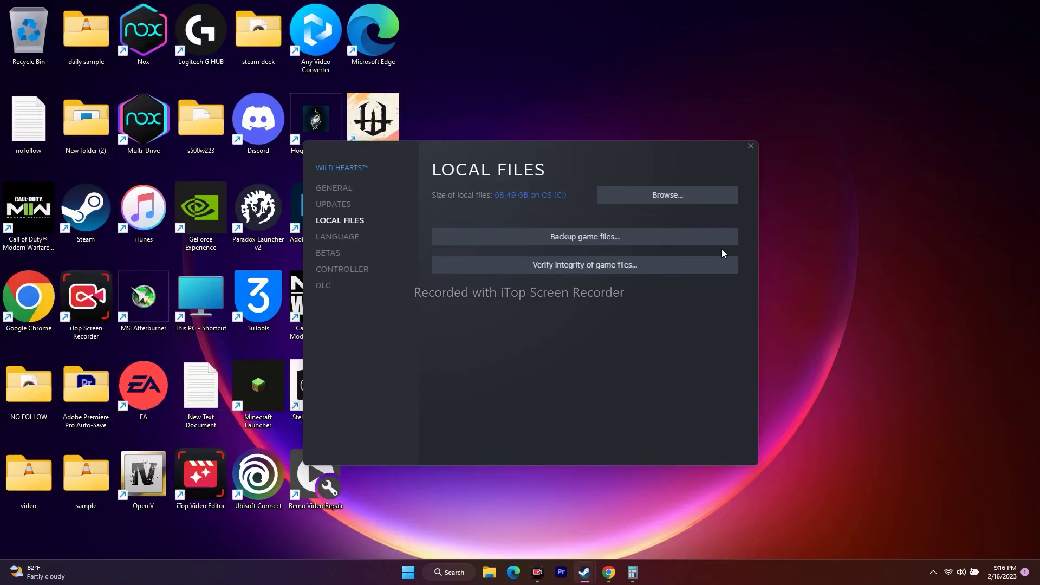
click(751, 146)
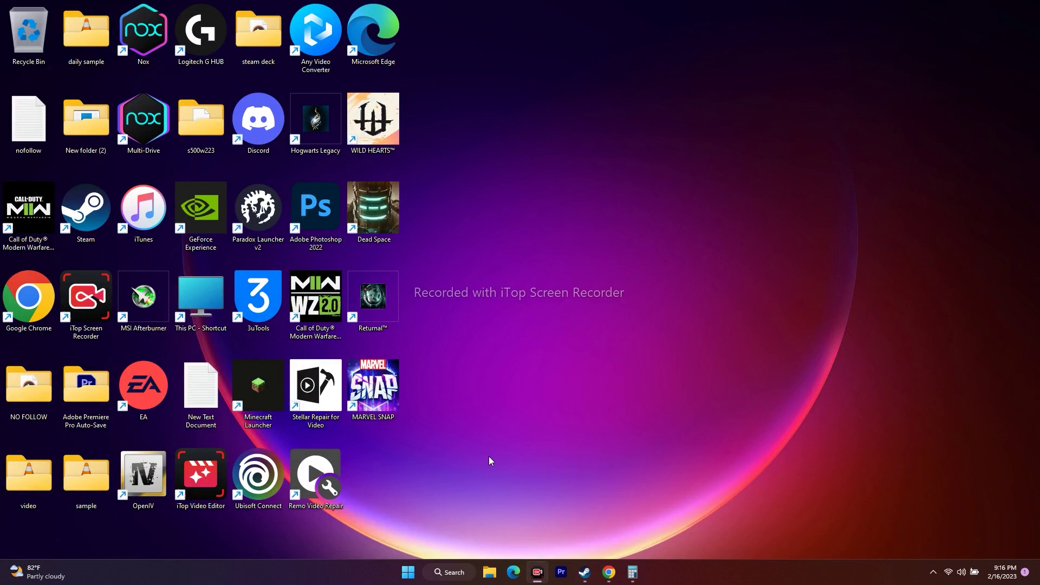
Step: Switch to File Explorer and browse from This PC to the C: drive's Program Files (x86) folder
click(490, 575)
click(47, 345)
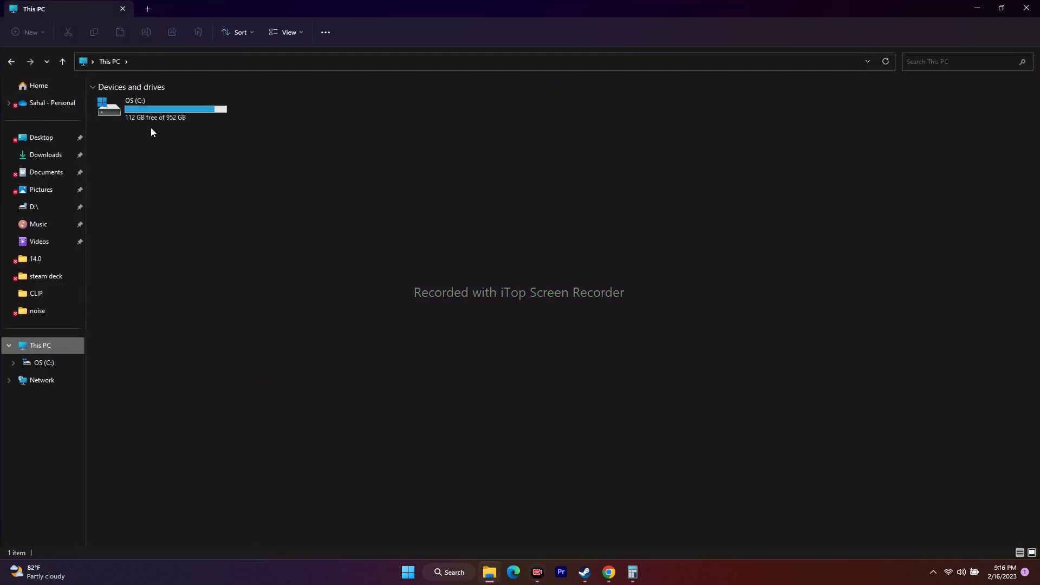
double_click(171, 103)
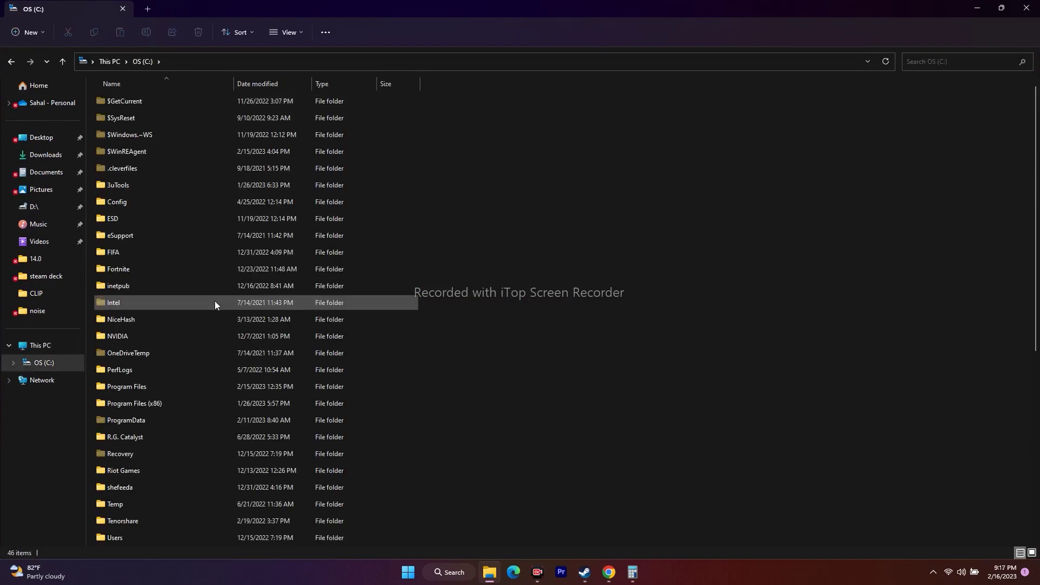
scroll(206, 293, down, 4)
double_click(167, 206)
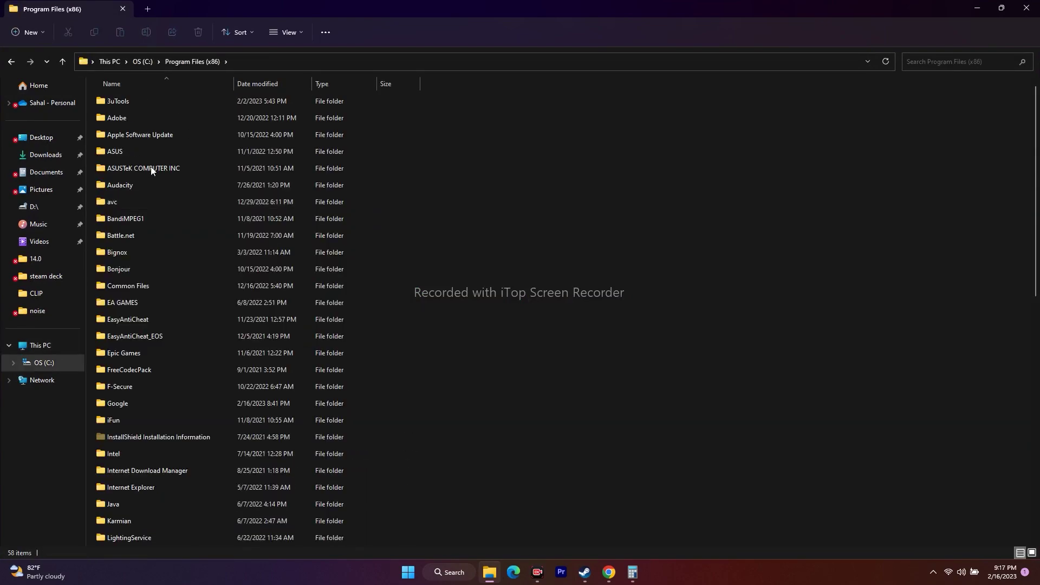
Step: Open the WILD HEARTS game folder under Steam\steamapps\common
scroll(169, 277, down, 6)
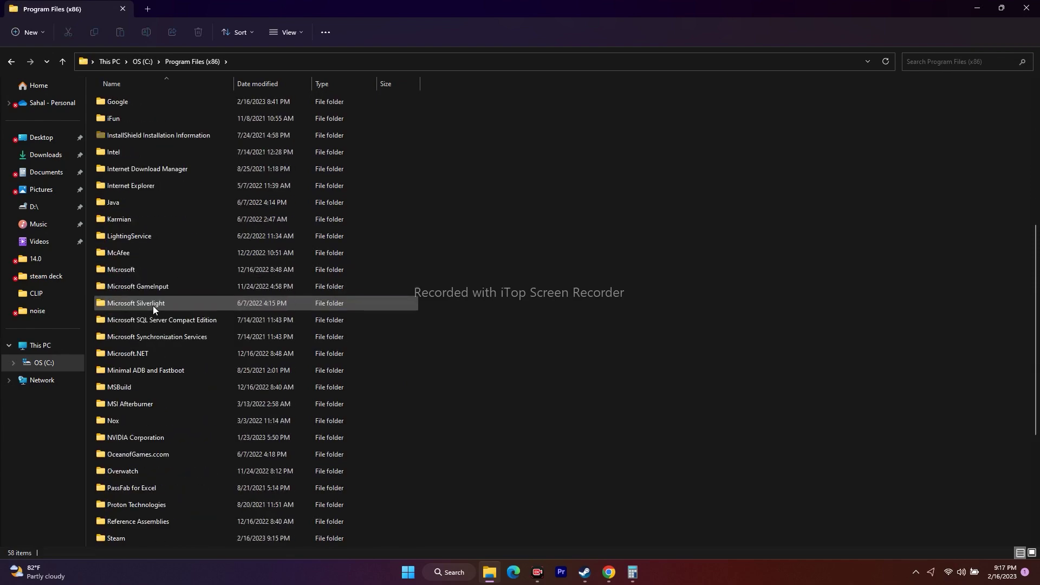
scroll(161, 342, down, 2)
scroll(145, 348, down, 2)
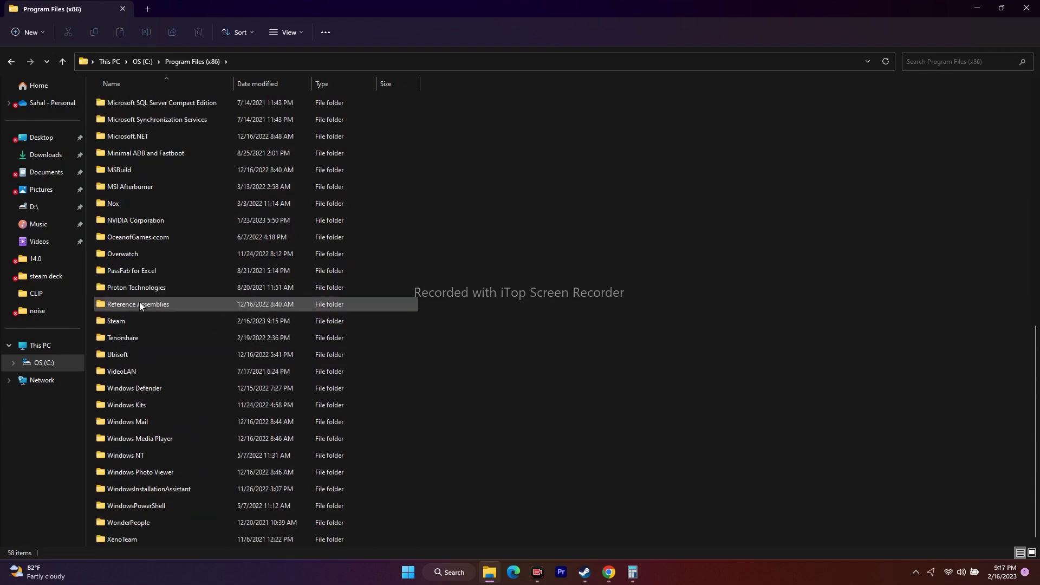
double_click(128, 322)
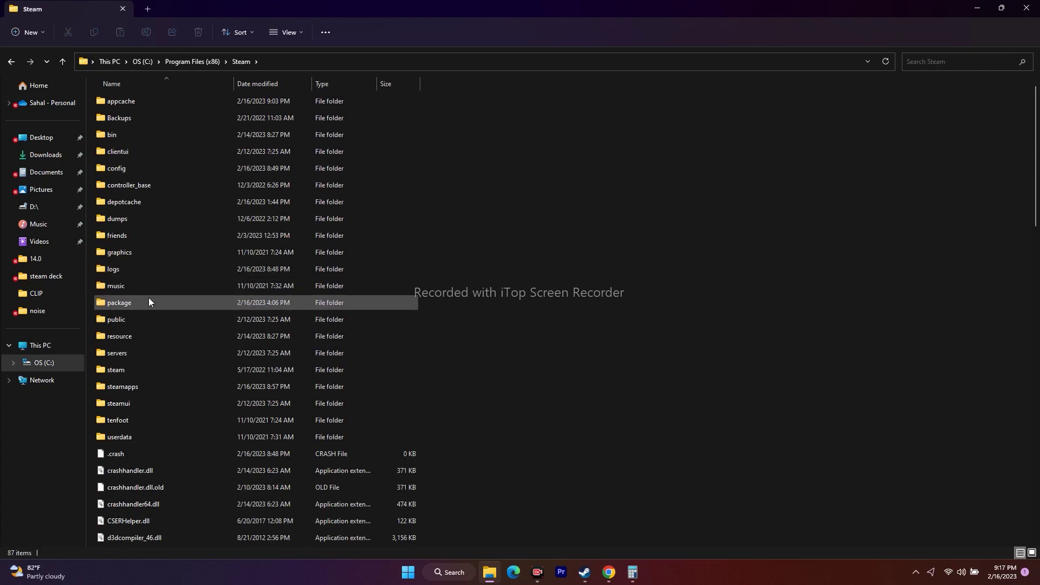
double_click(157, 384)
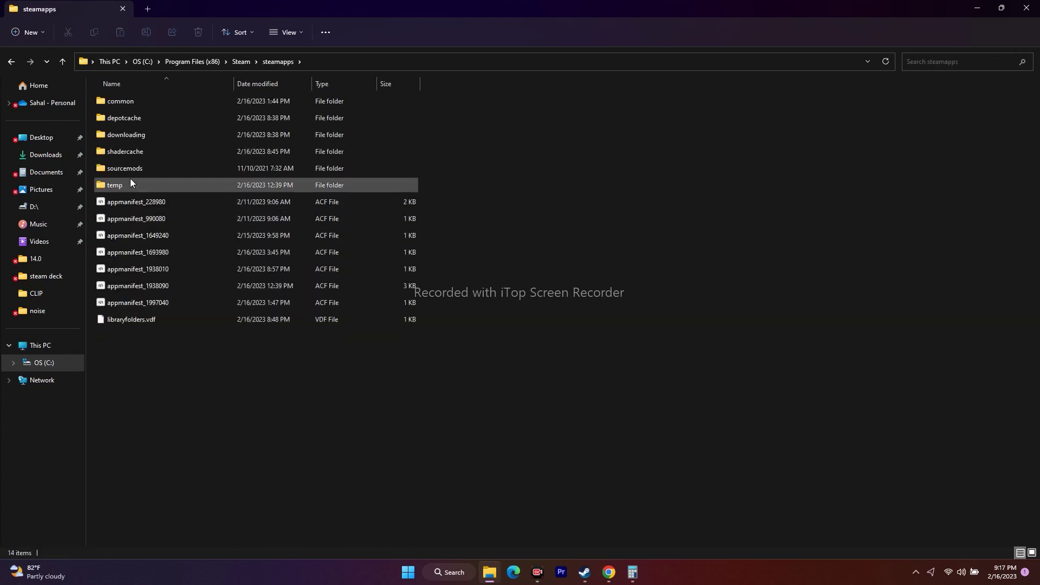
double_click(136, 101)
double_click(134, 367)
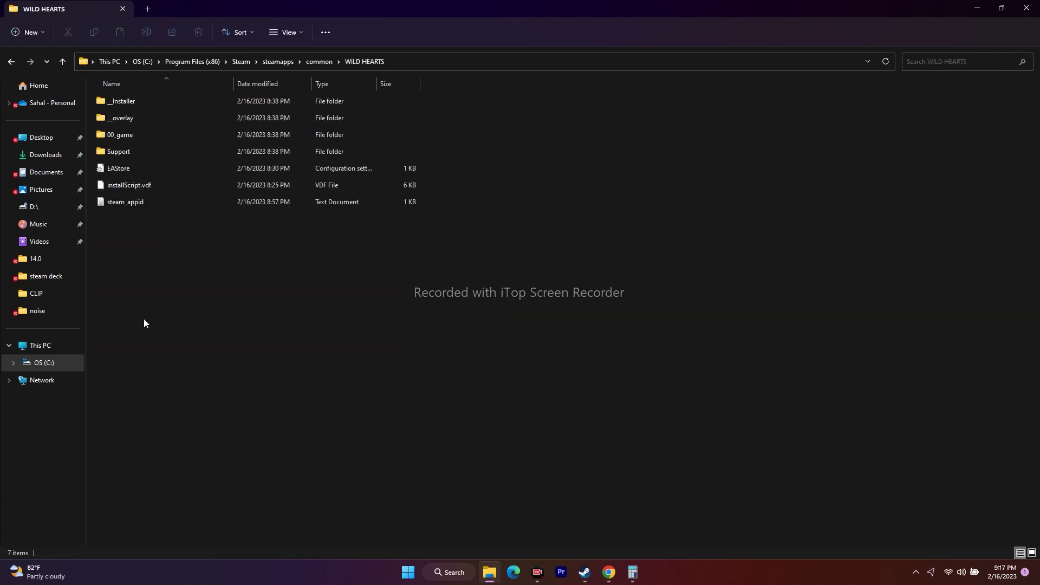
Step: Check the contents of the 00_game, __overlay and Support folders, returning to the WILD HEARTS folder
click(129, 133)
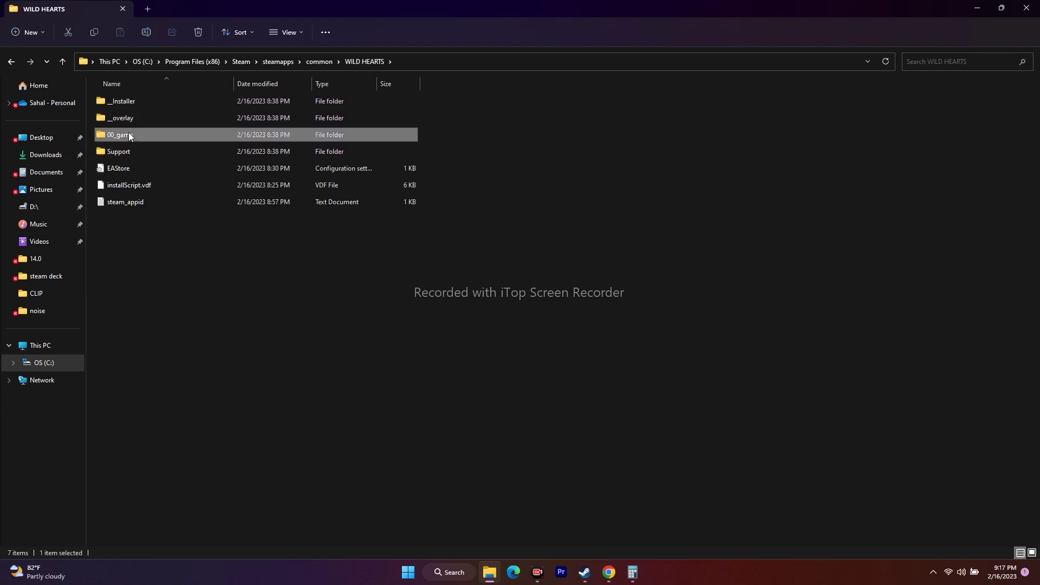
double_click(128, 133)
click(11, 61)
double_click(138, 120)
click(10, 61)
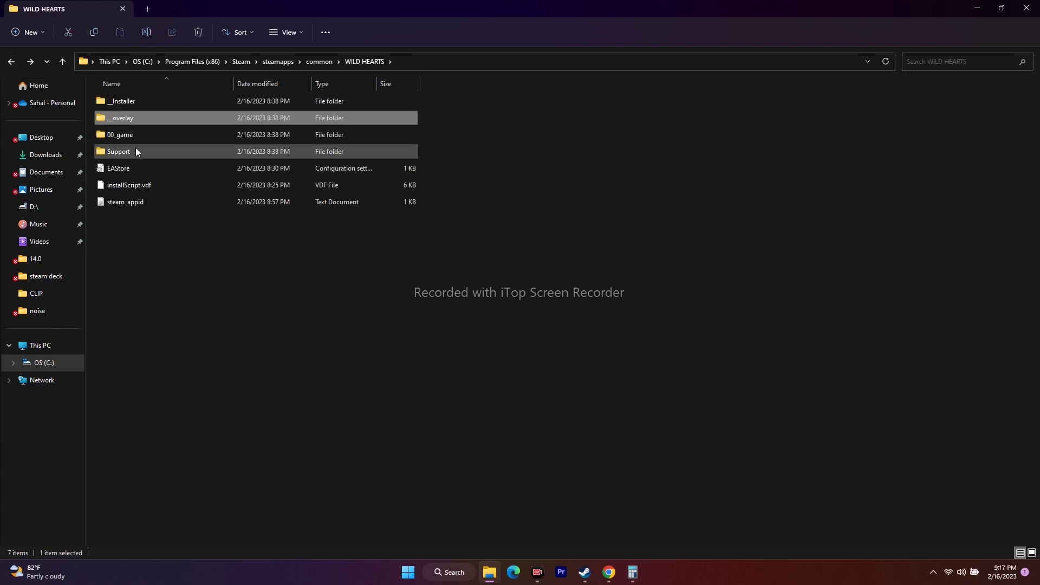
double_click(132, 152)
double_click(128, 103)
click(11, 61)
click(11, 61)
Step: Locate the WILD HEARTS application in 00_game\target_origin\ex, then close File Explorer
double_click(148, 133)
double_click(127, 105)
double_click(125, 103)
click(171, 154)
right_click(153, 155)
click(638, 224)
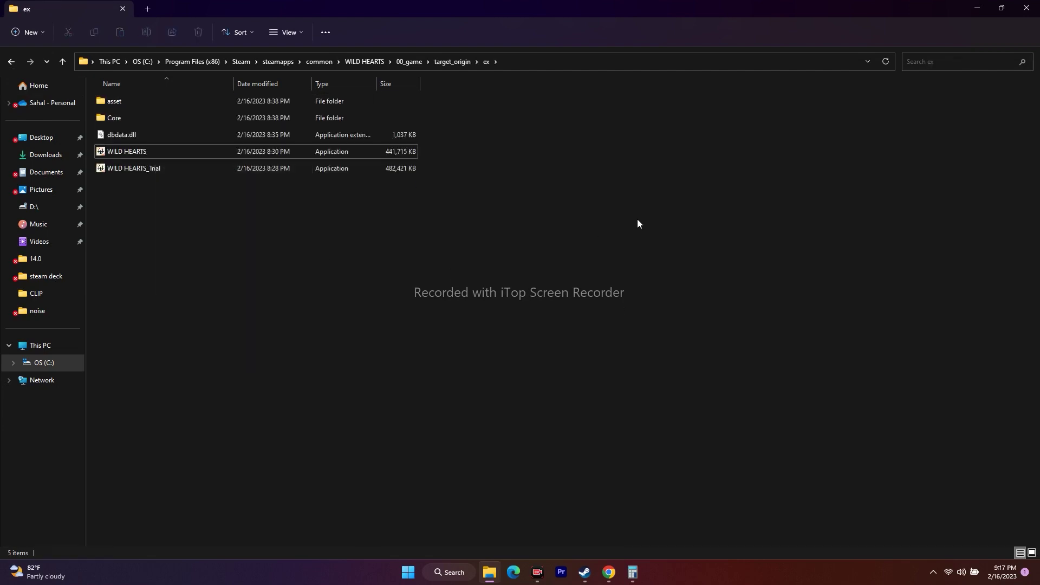
click(1027, 9)
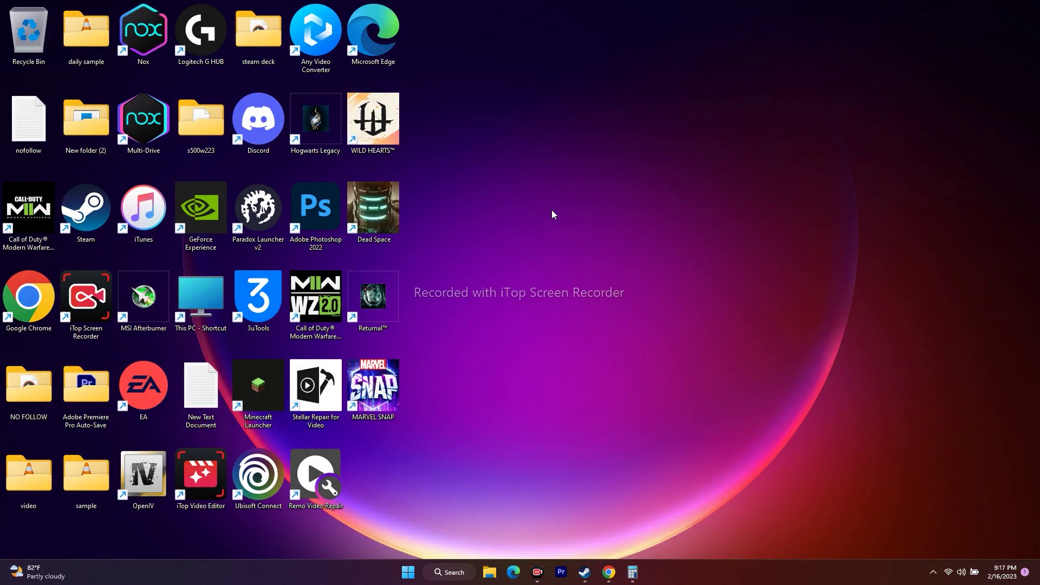
Step: Switch to the Chrome window with the NVIDIA site, decline its push notifications and open the driver downloads page
mouse_move(609, 573)
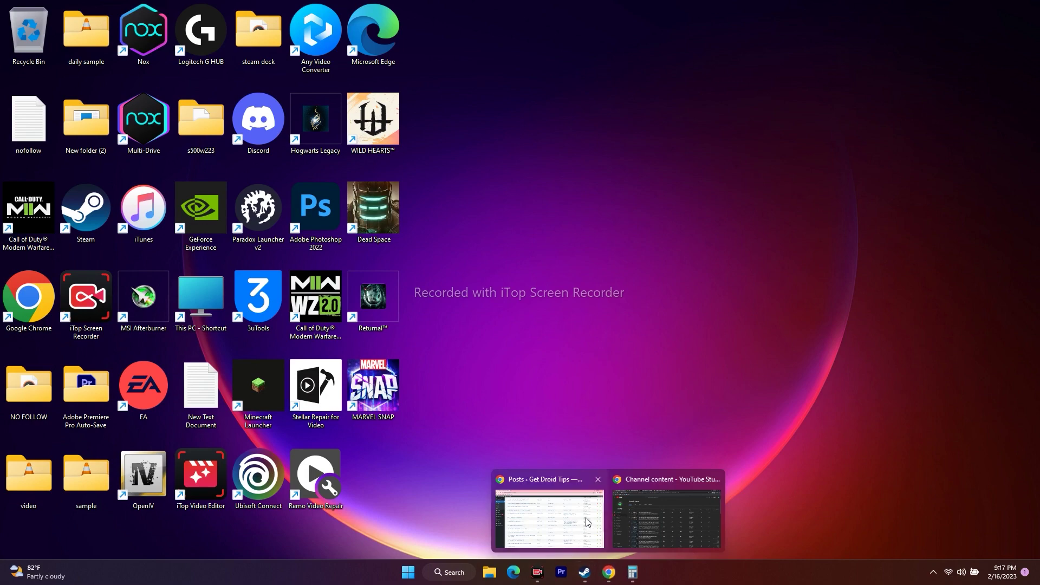
click(669, 514)
click(201, 9)
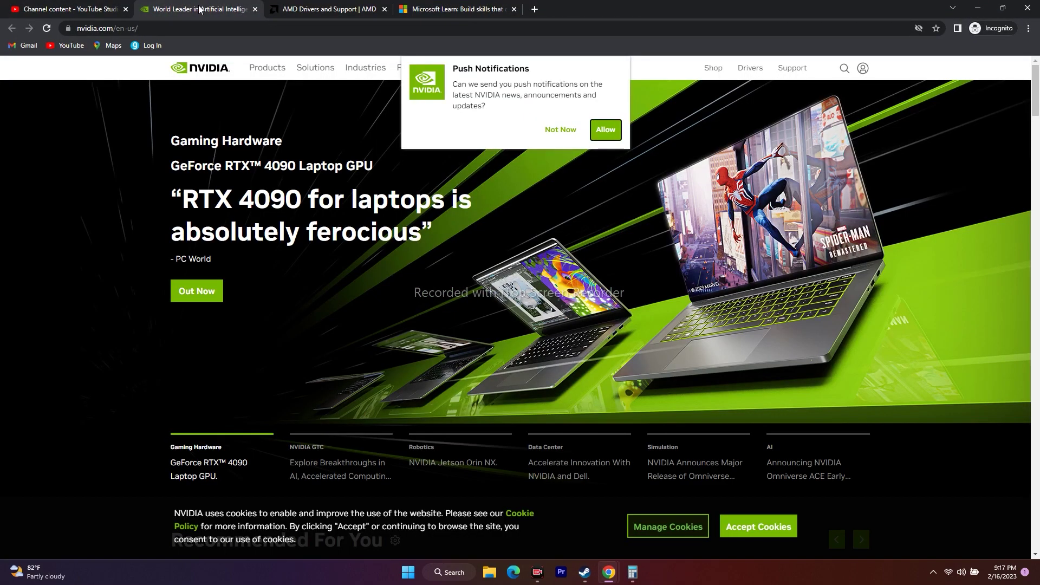
click(297, 7)
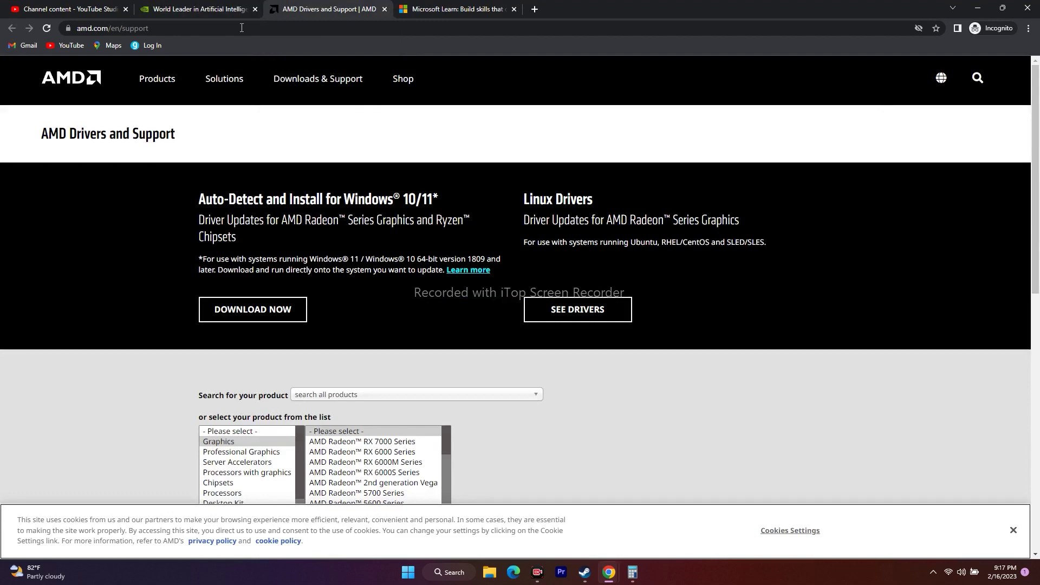
click(173, 4)
click(558, 131)
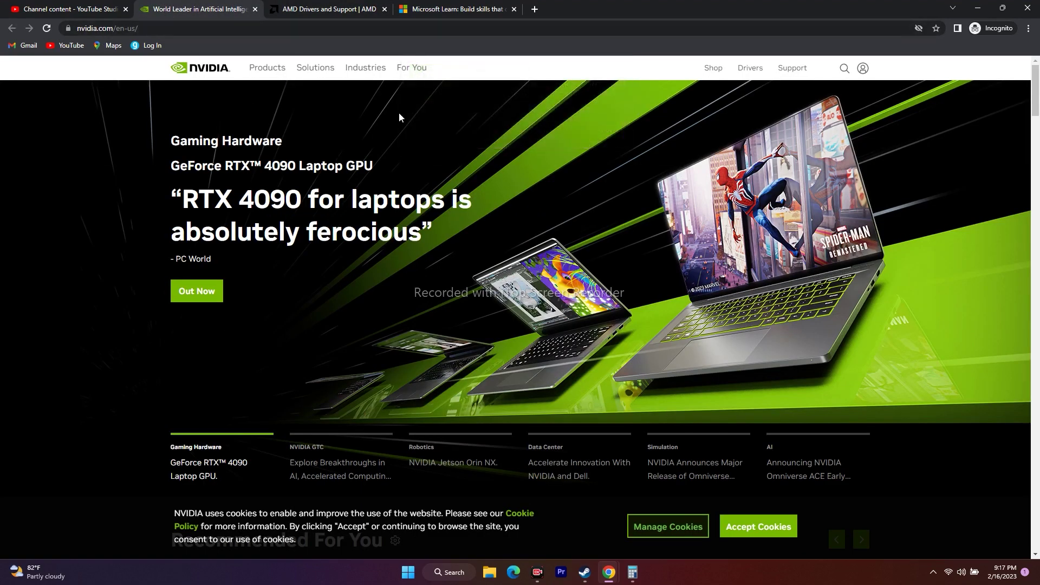
click(751, 69)
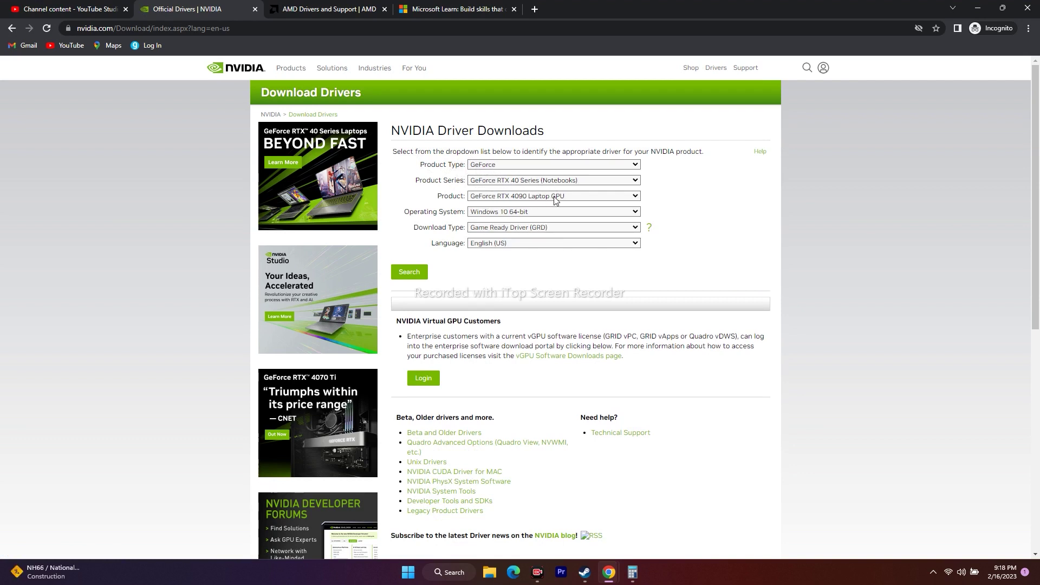
Step: Set the operating system to Windows 11 and search for the GeForce RTX 4090 Laptop GPU driver
click(492, 214)
click(498, 232)
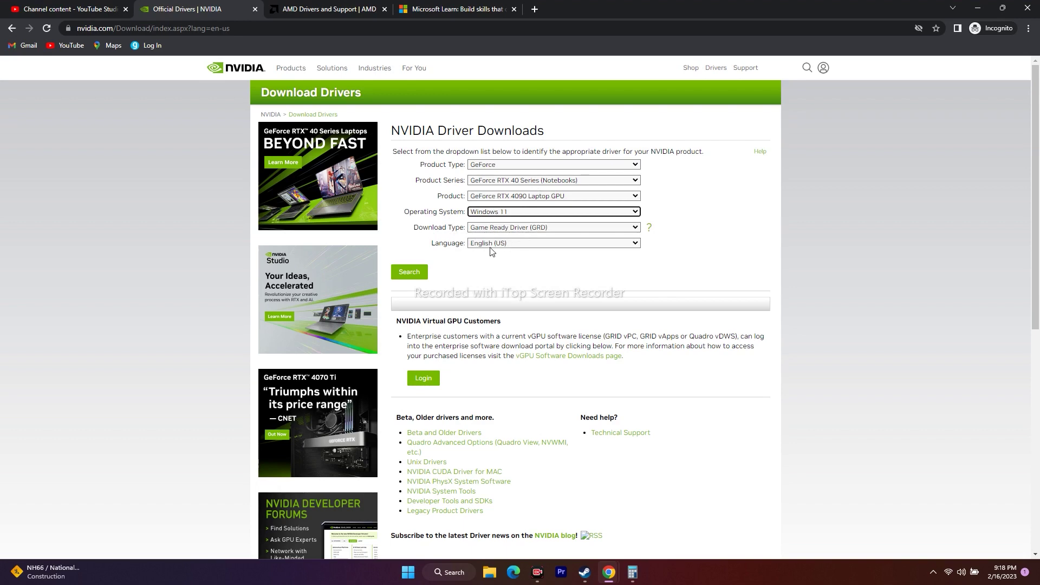
click(409, 272)
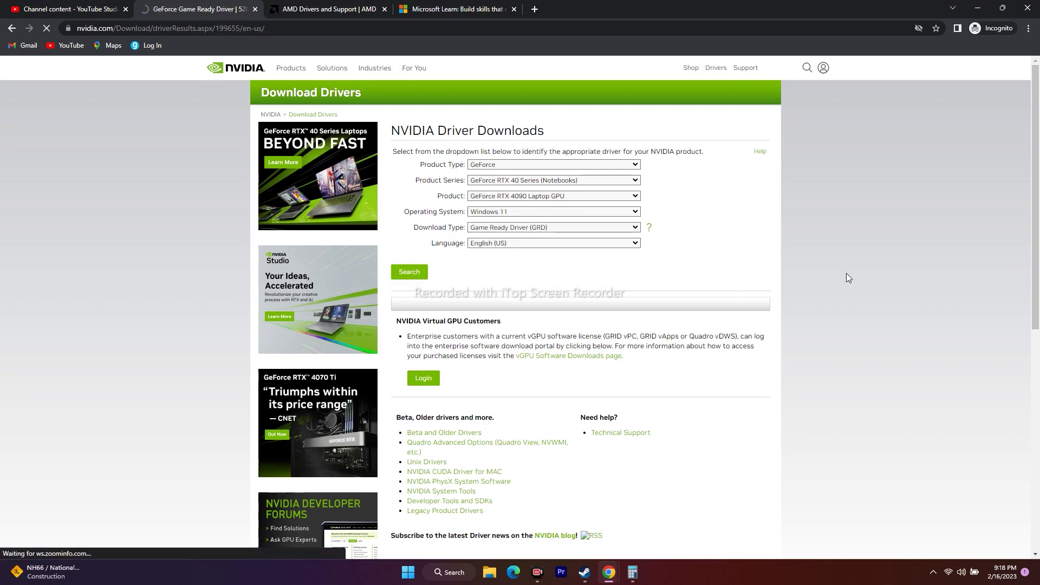
Step: Examine the GeForce Game Ready Driver's version, release date, supported operating systems and file size
drag(460, 152, 472, 154)
click(433, 164)
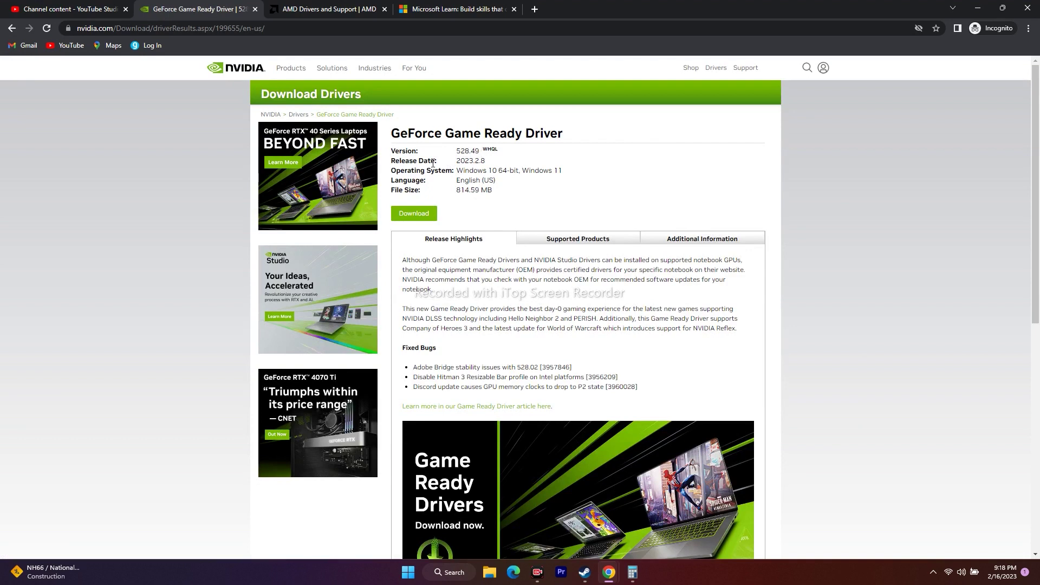
double_click(465, 162)
click(498, 164)
drag(570, 172, 455, 173)
click(521, 174)
drag(457, 192, 496, 194)
click(504, 193)
Step: On the AMD support page, choose Graphics, Radeon RX 6000 Series, RX 6700 Series, RX 6700 XT and submit the selection
click(278, 5)
scroll(367, 289, down, 4)
click(241, 224)
click(351, 235)
click(514, 246)
click(605, 235)
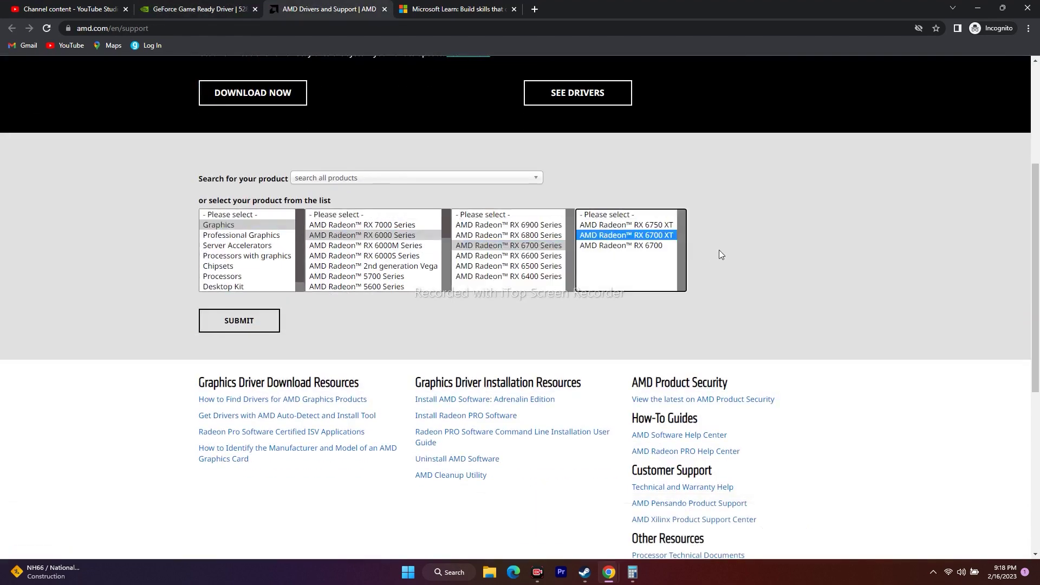
click(244, 321)
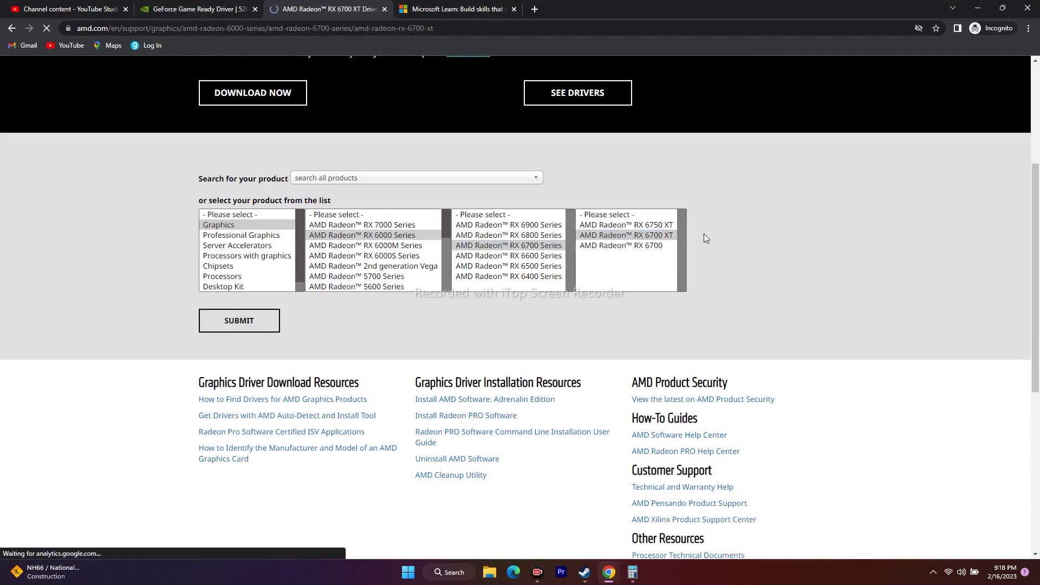
Step: Review the Windows 11 and Windows 10 64-bit driver listings for the Radeon RX 6700 XT and revisit the NVIDIA driver page
scroll(303, 247, down, 3)
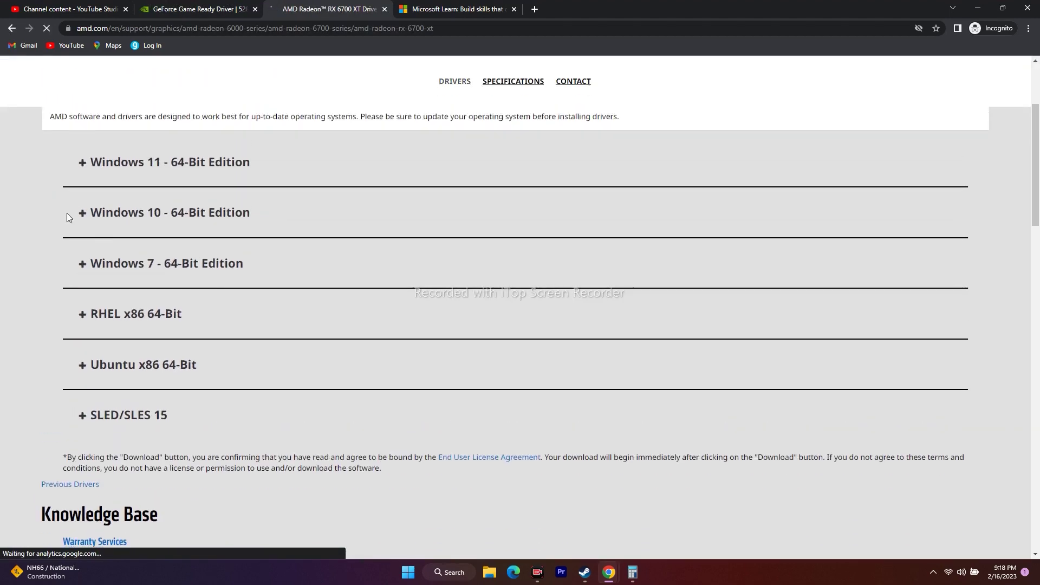
click(86, 163)
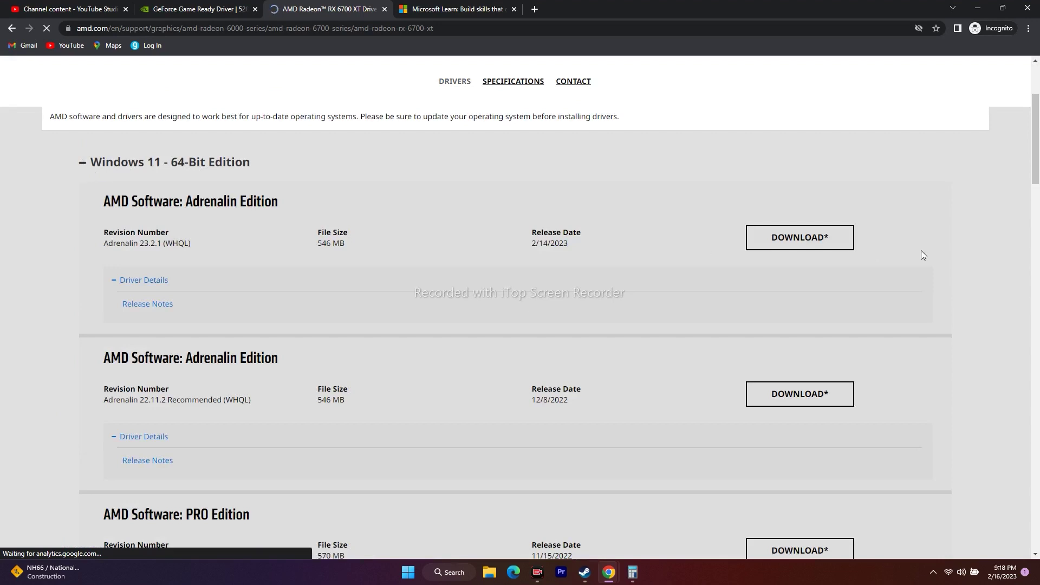
click(94, 165)
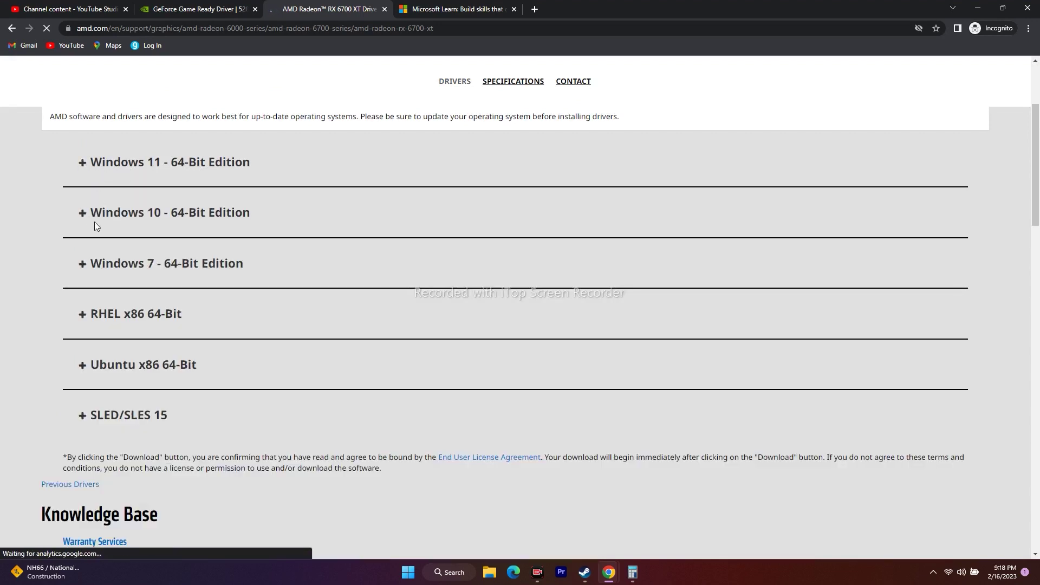
click(83, 213)
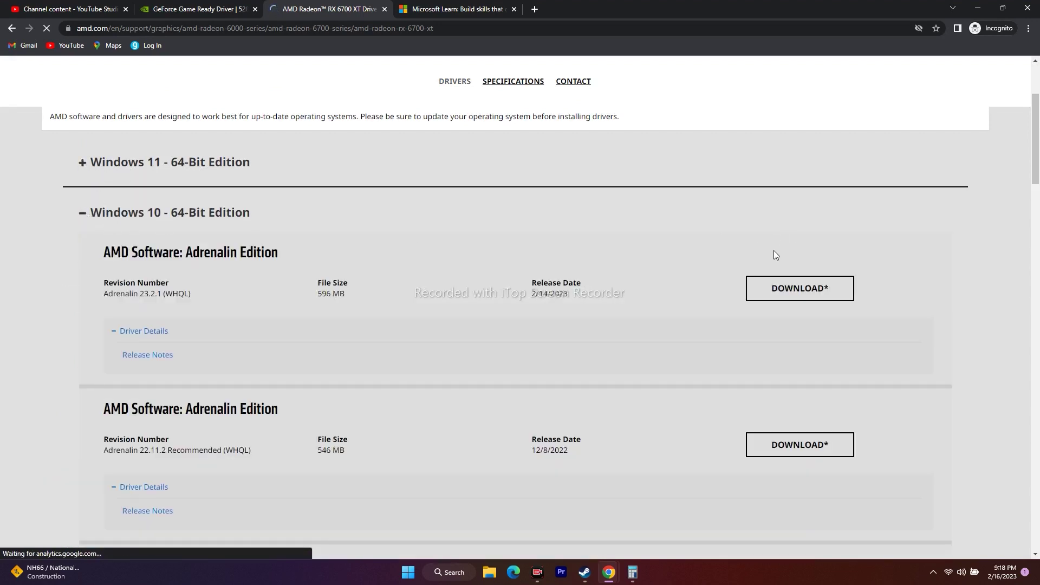
click(79, 215)
scroll(616, 239, up, 3)
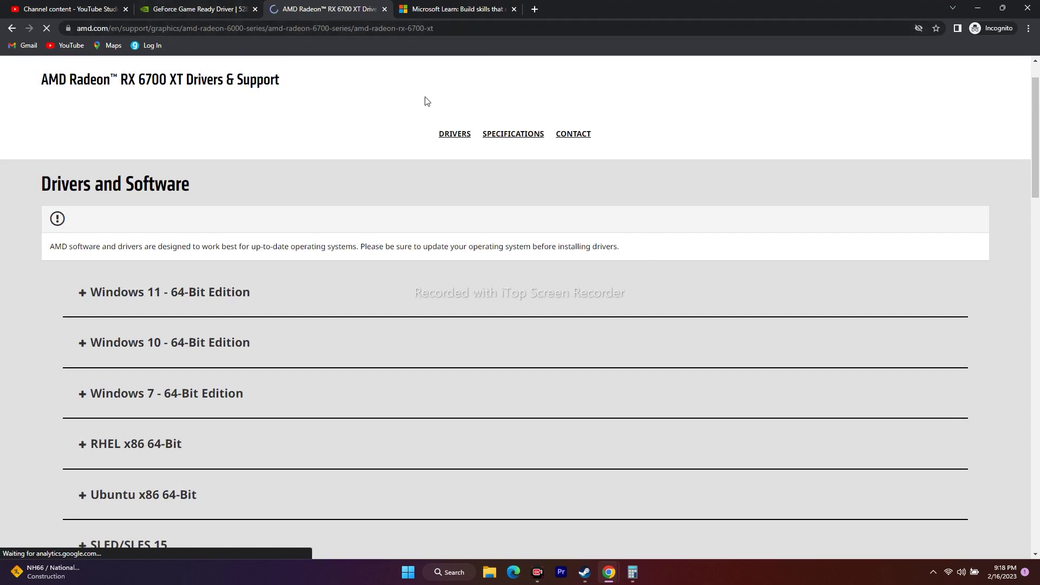
click(179, 7)
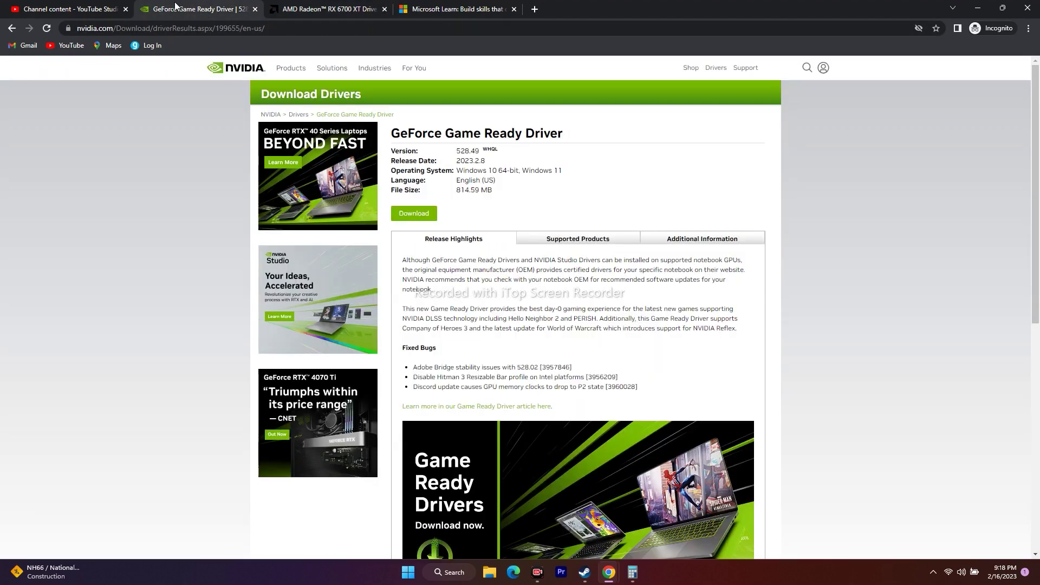
click(301, 8)
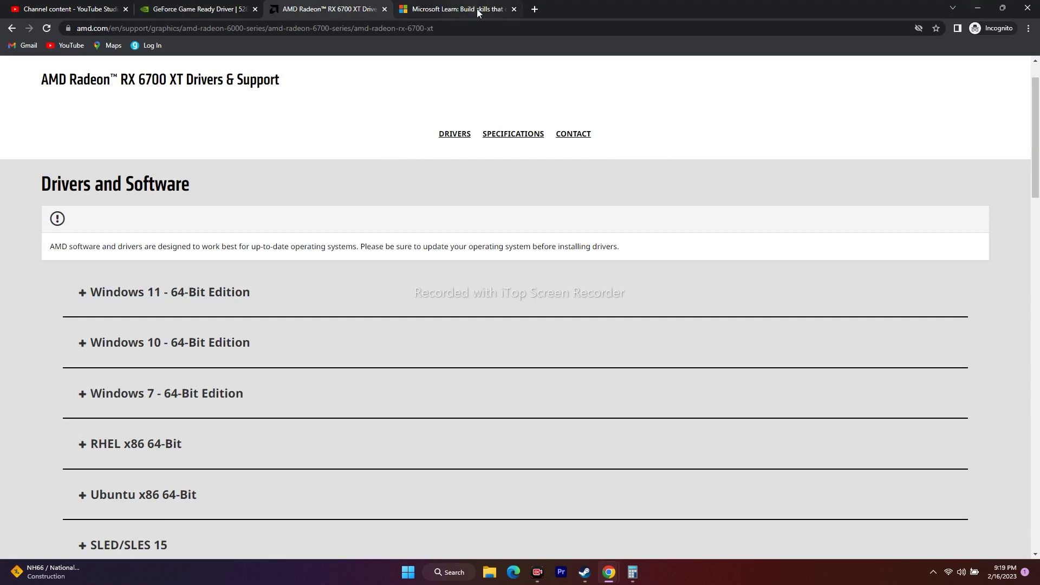
Step: Replace the Microsoft Learn page in its browser tab with the Google home page
click(458, 7)
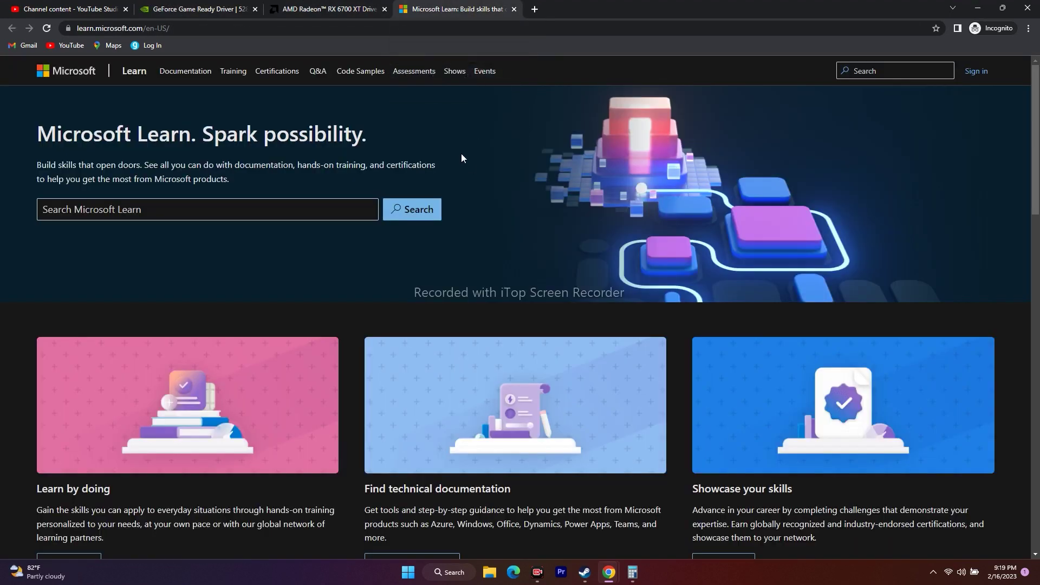
click(226, 34)
text(google)
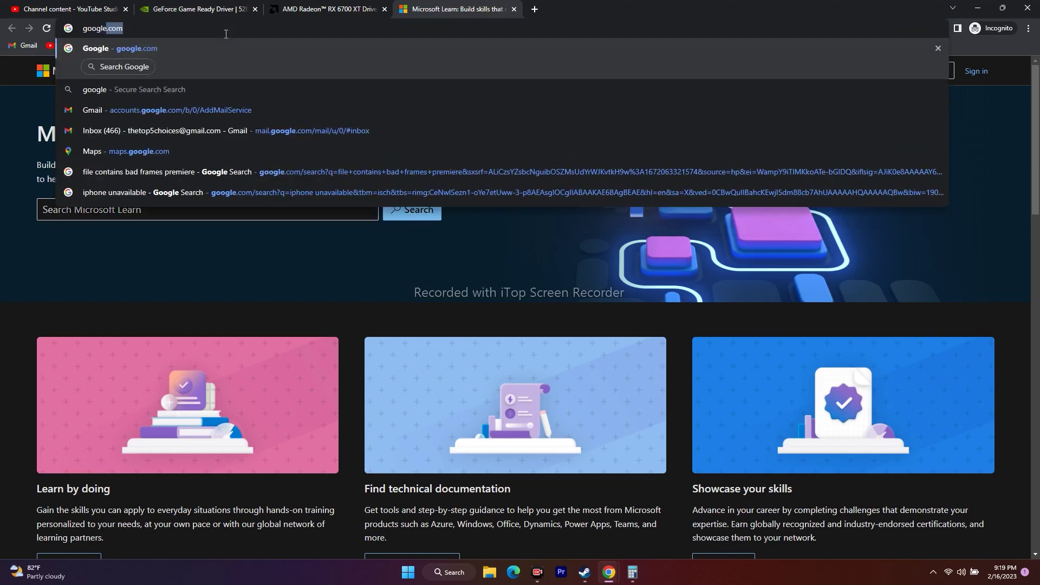
key(Return)
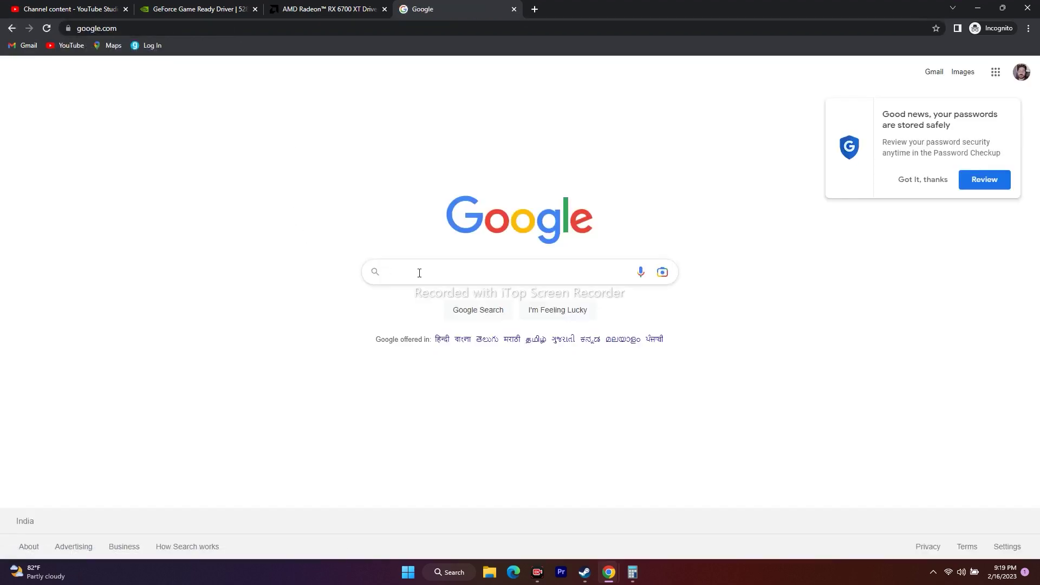
Step: Search Google for the Microsoft Visual C++ Redistributable and open the download table for Visual Studio 2015, 2017, 2019, and 2022
click(420, 272)
text(micr)
key(Down)
key(Return)
click(244, 178)
scroll(874, 230, down, 3)
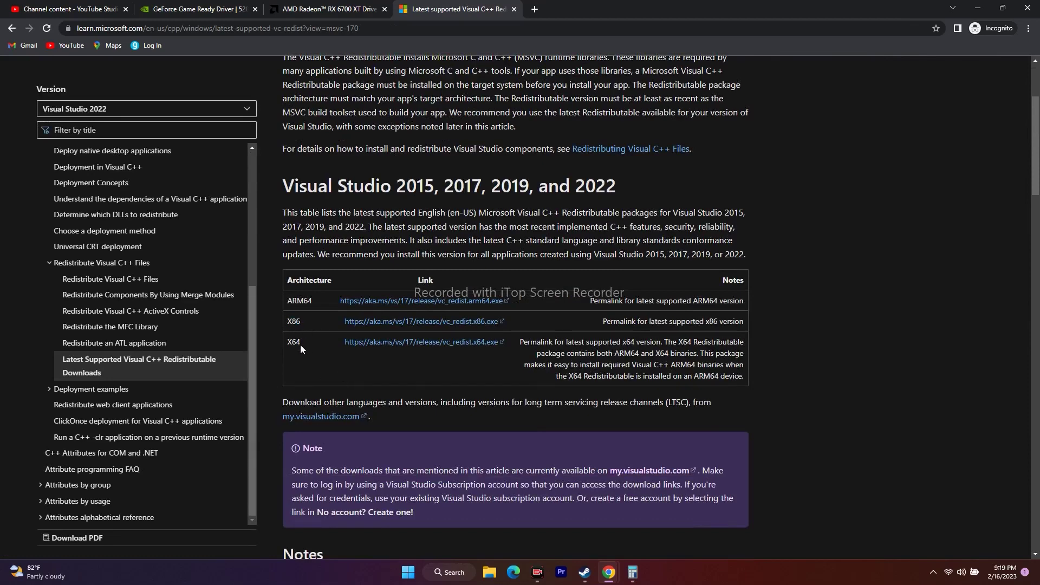
Step: Check the system type in the device specifications on the Windows Settings About page, then close Settings
click(973, 7)
click(449, 572)
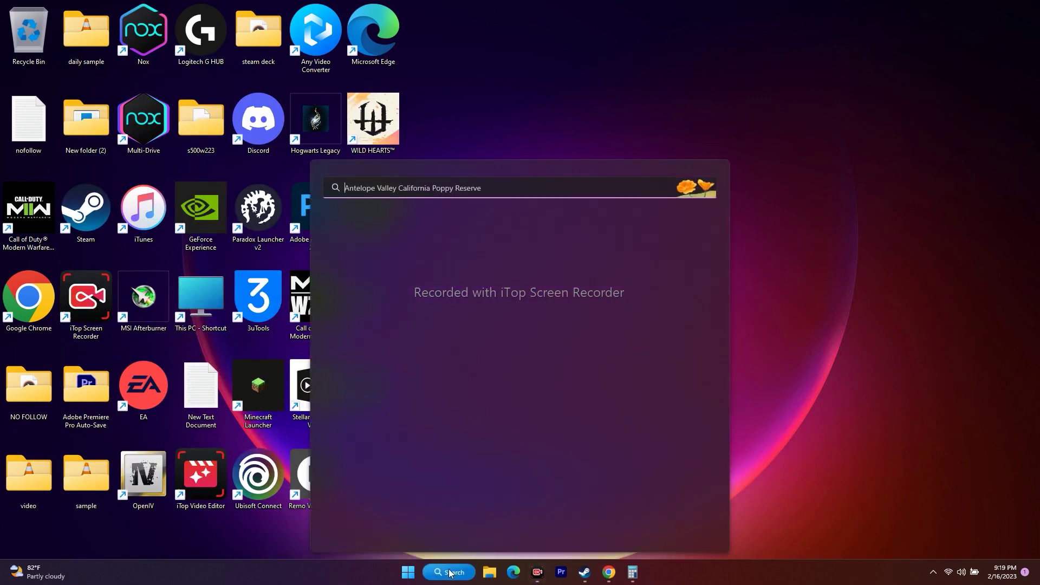
click(387, 247)
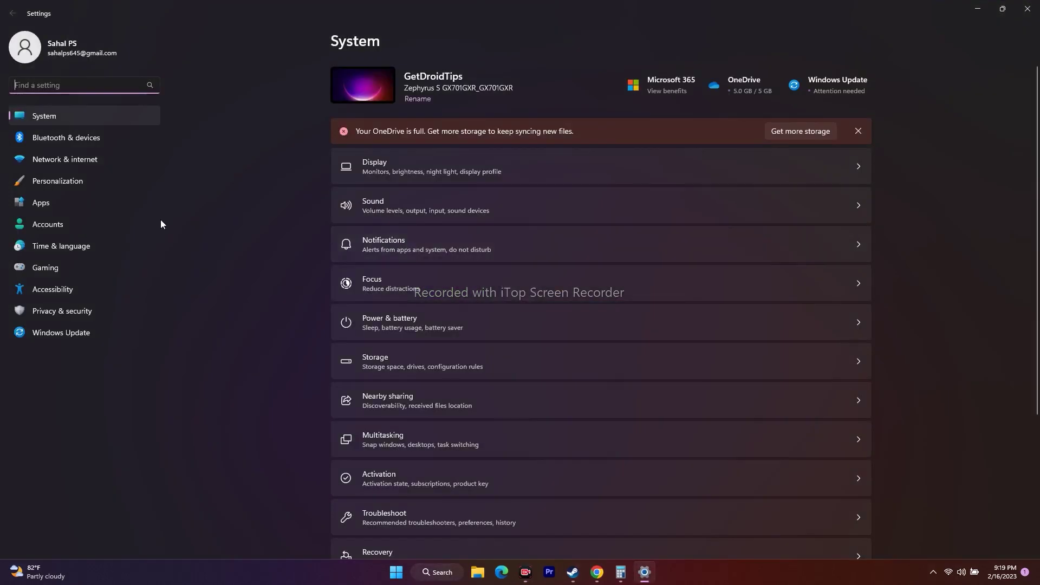
click(44, 115)
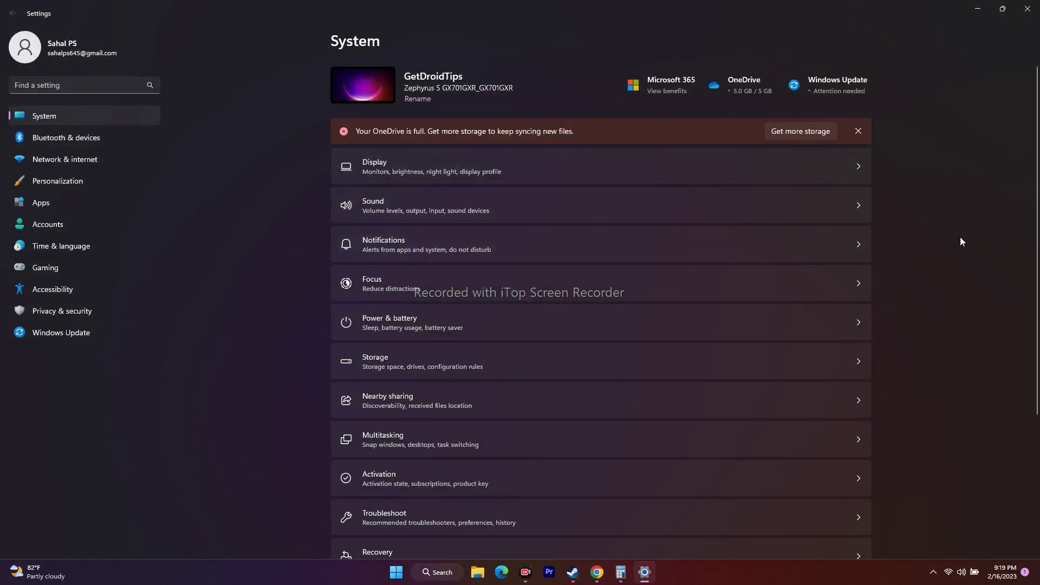
scroll(970, 260, down, 3)
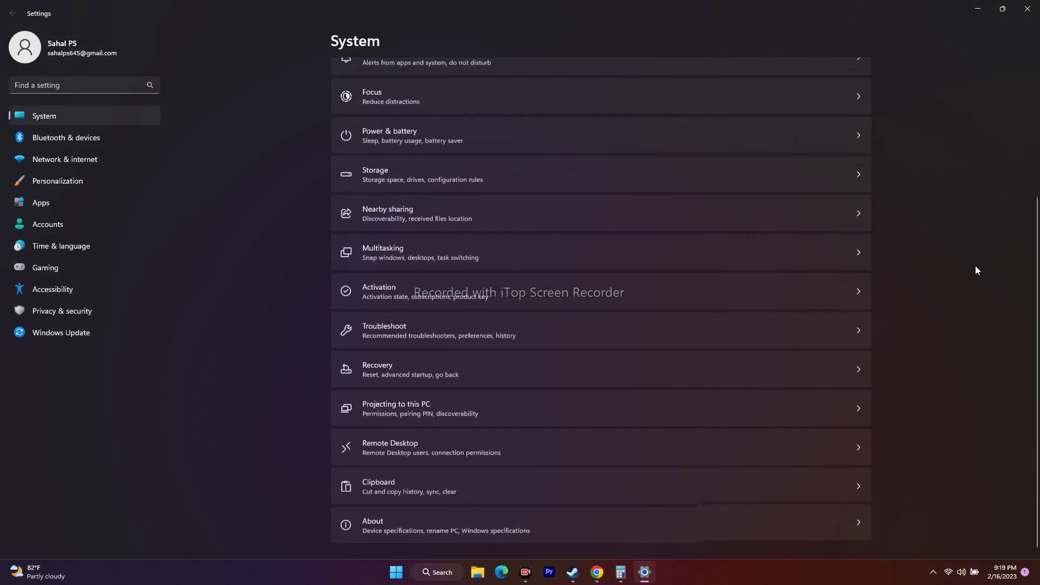
click(373, 518)
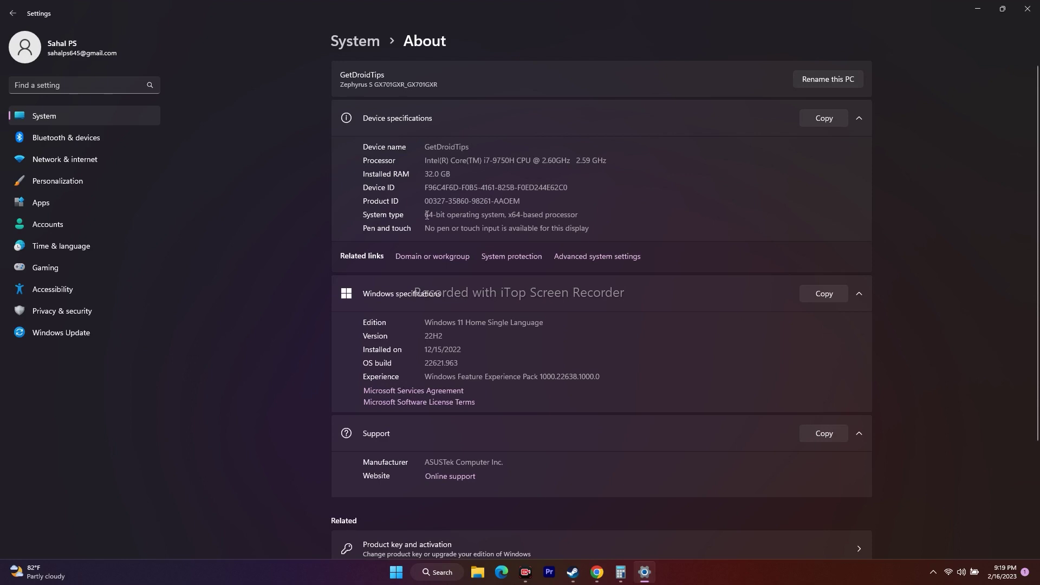
drag(427, 215, 624, 215)
click(434, 222)
click(1027, 9)
Step: Return to the Visual C++ Redistributable page in Chrome and locate the X64 download link
mouse_move(597, 572)
click(657, 518)
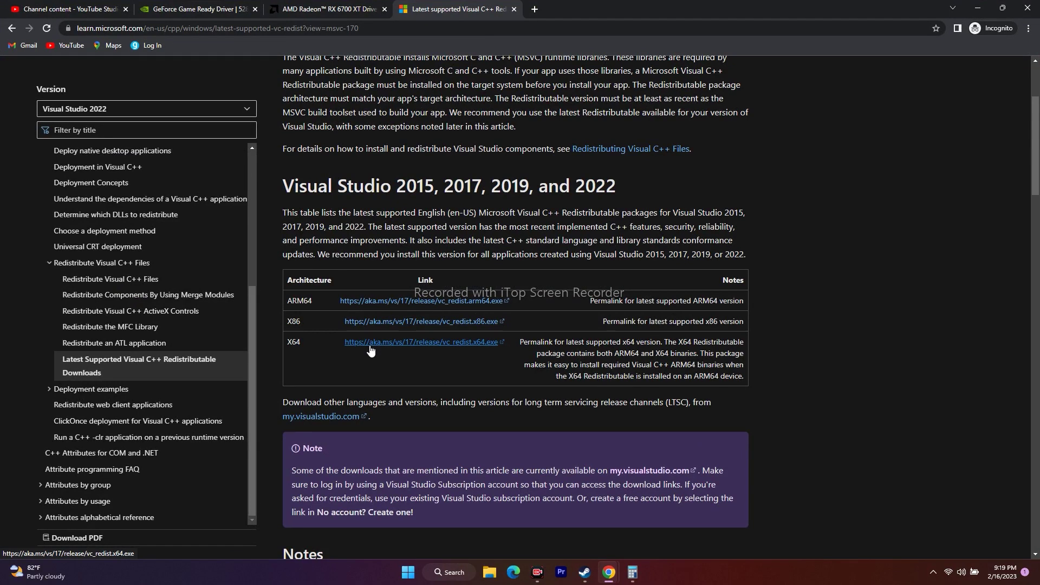
click(977, 7)
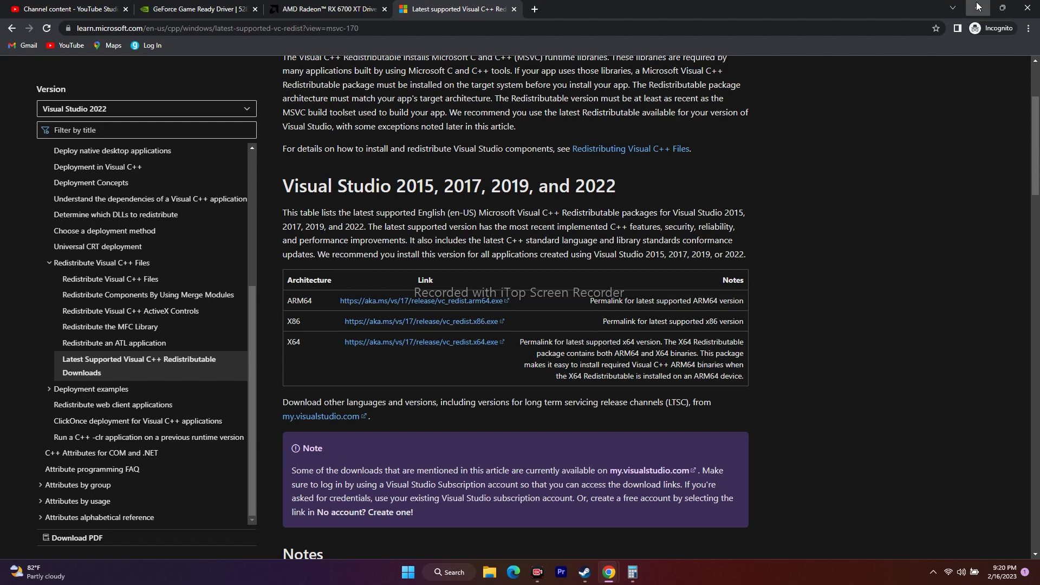
Step: Review the pending updates and the install option on the Windows Update page in Settings, then close it
click(447, 573)
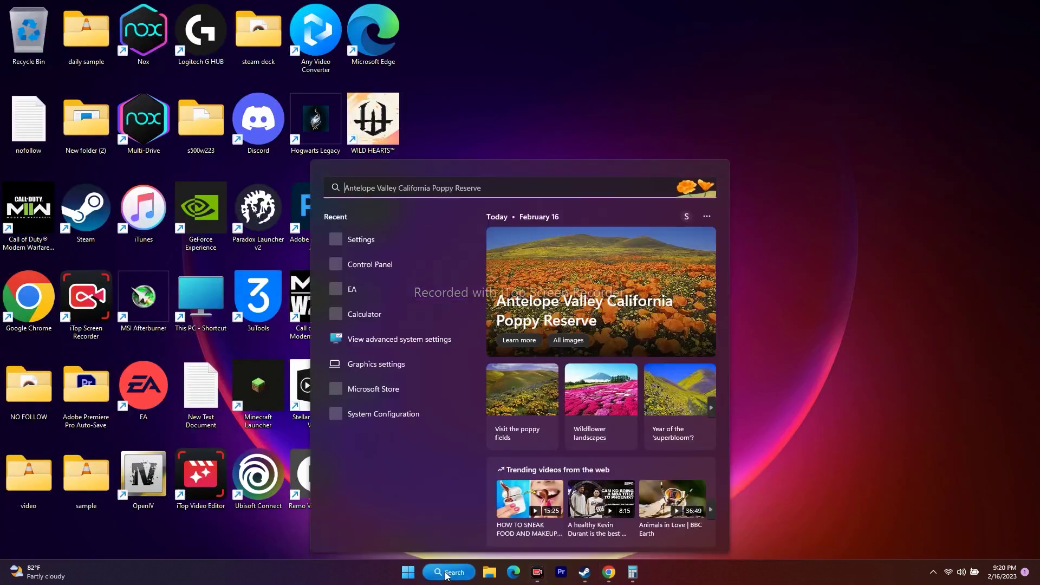
click(359, 239)
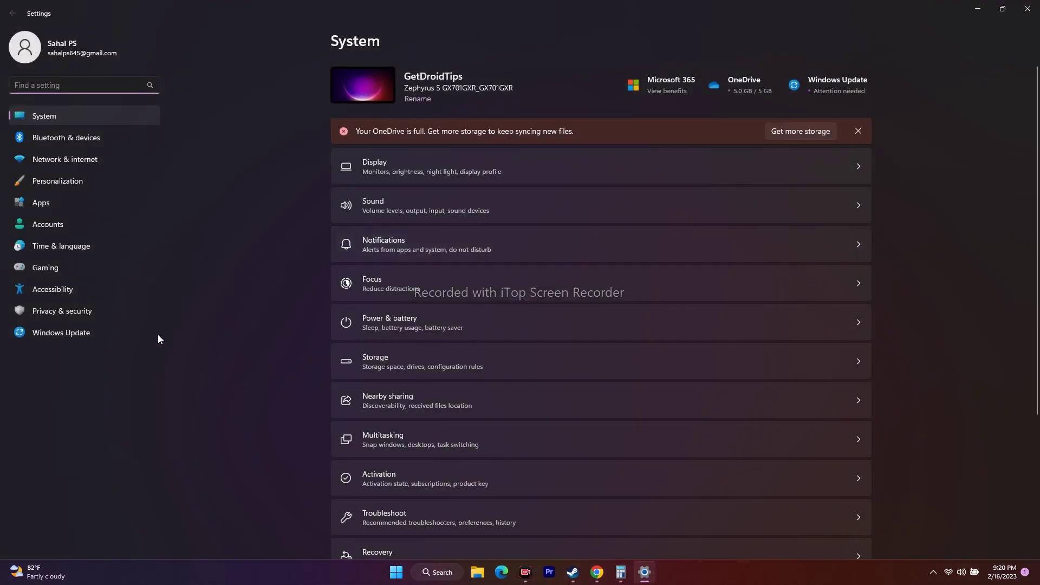
click(73, 332)
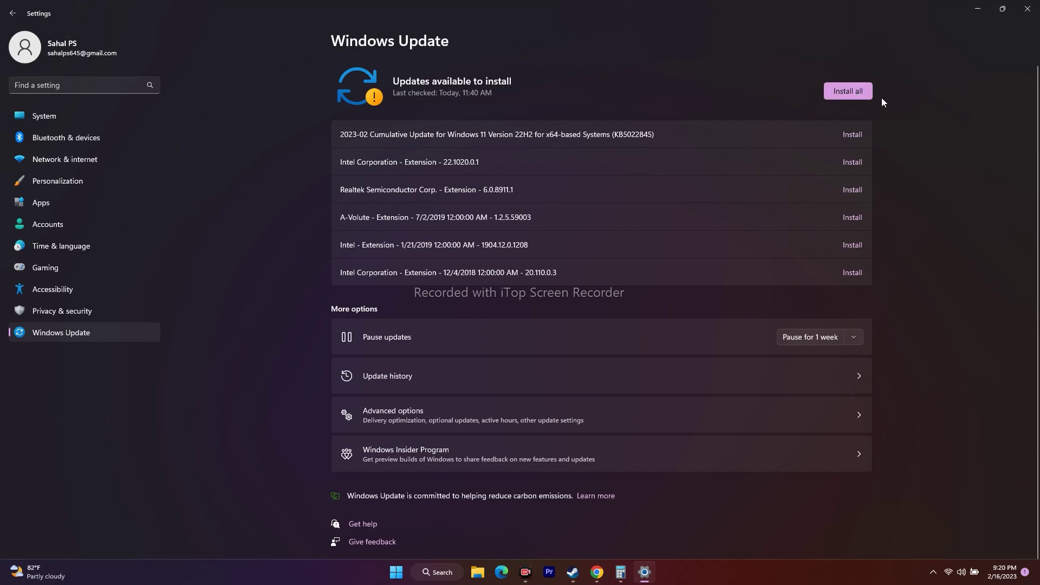
click(1028, 9)
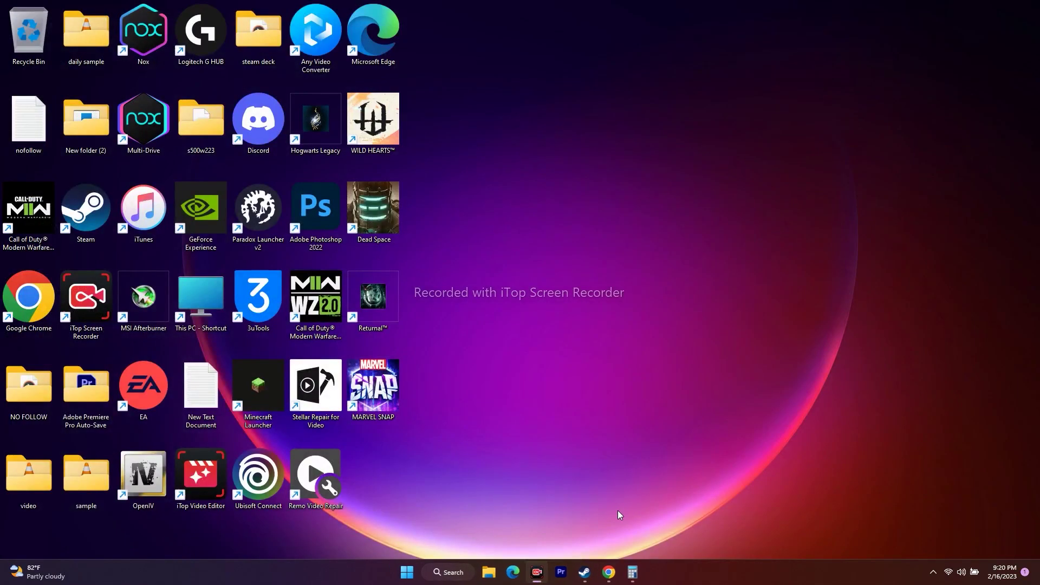
click(584, 570)
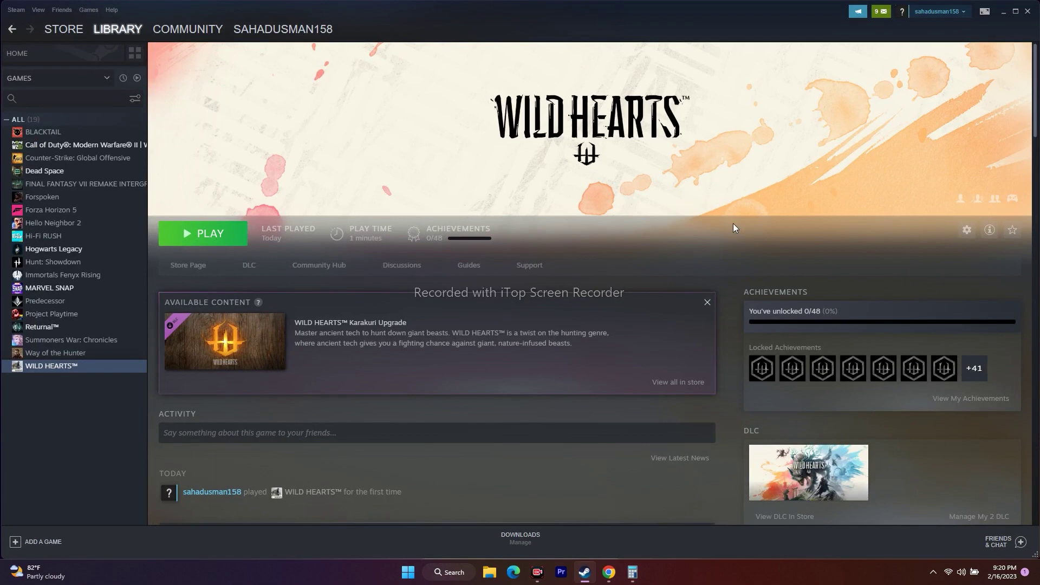
click(1004, 12)
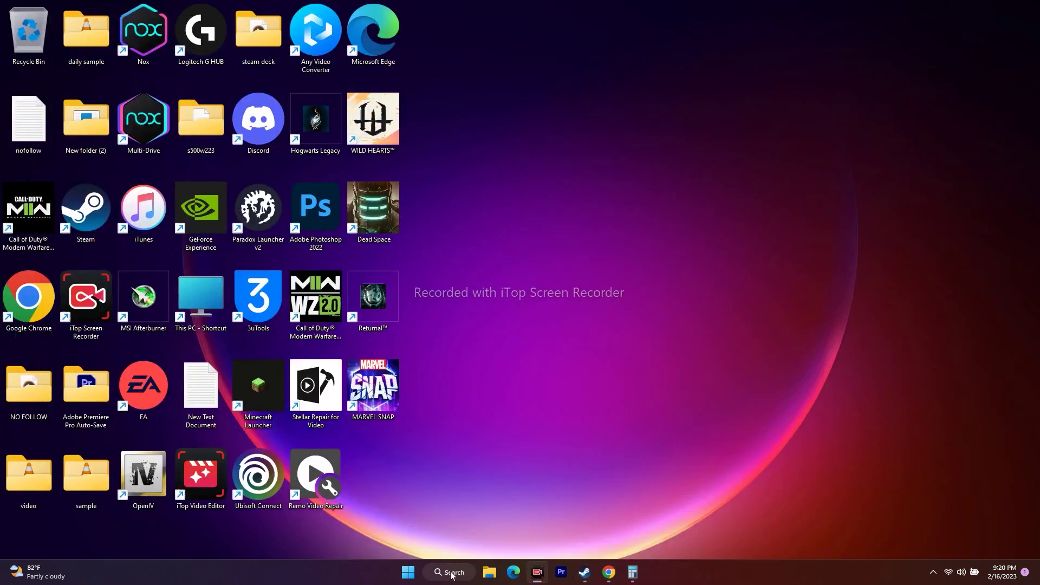
Step: Open System Configuration, hide all Microsoft services in the services list and accept the dialog
key(super+s)
text(system)
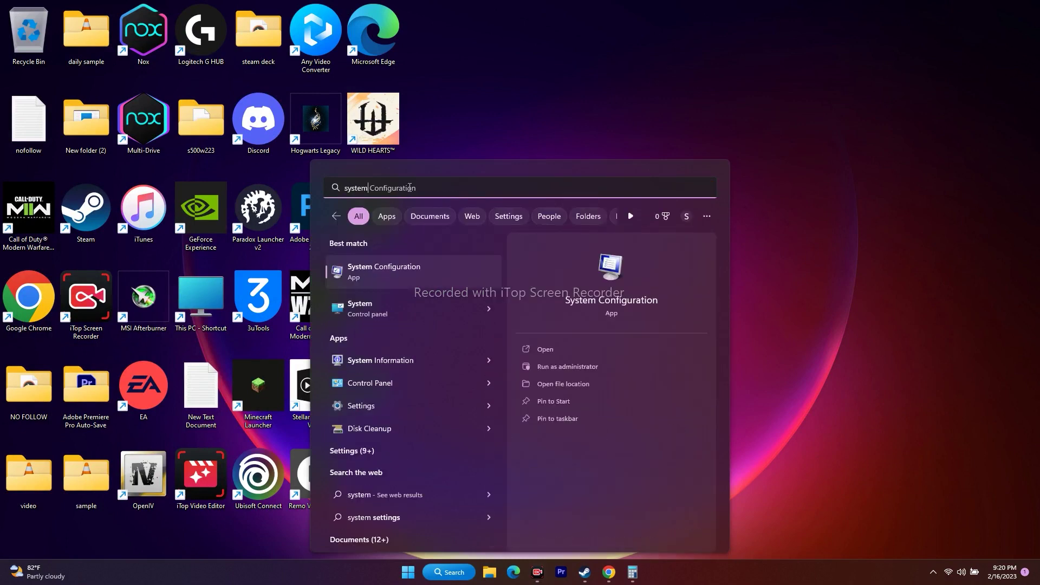
click(416, 271)
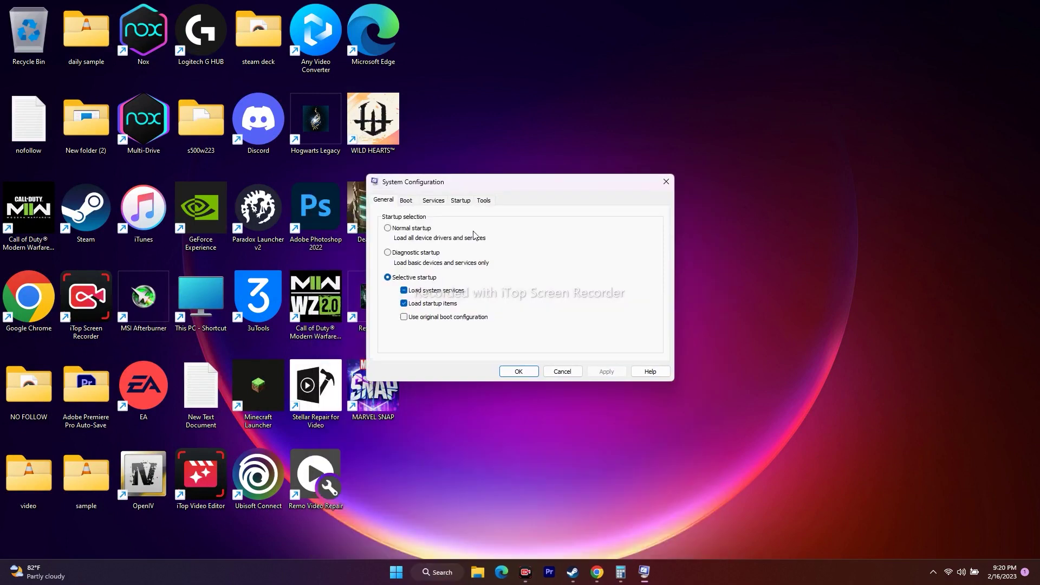
click(434, 200)
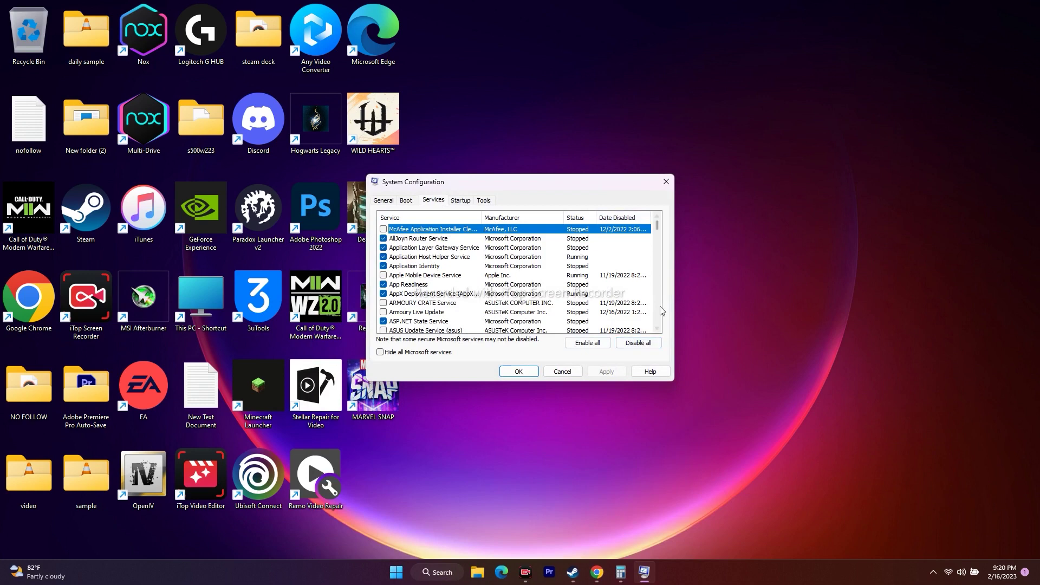
click(381, 353)
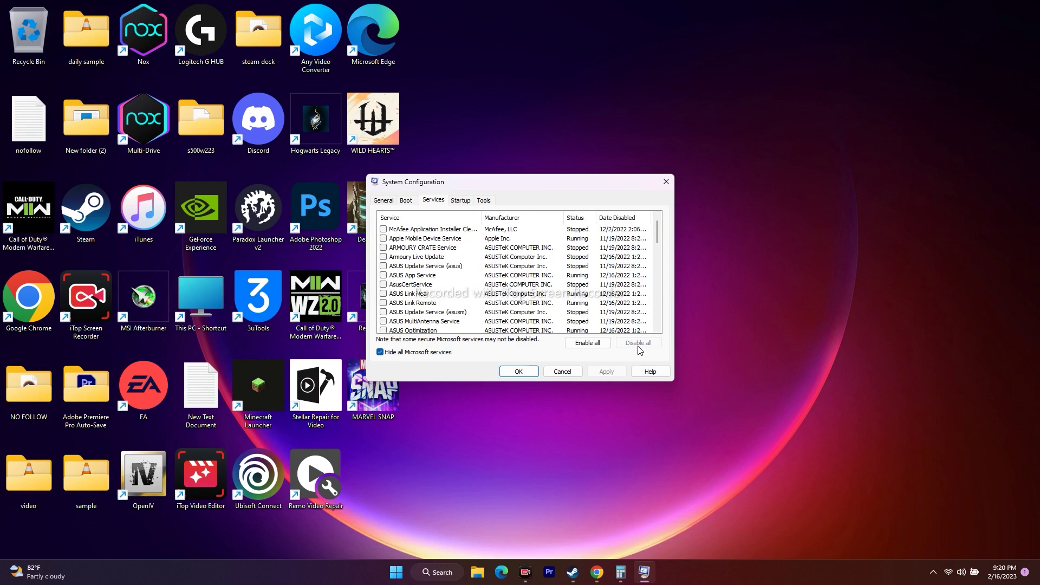
click(381, 352)
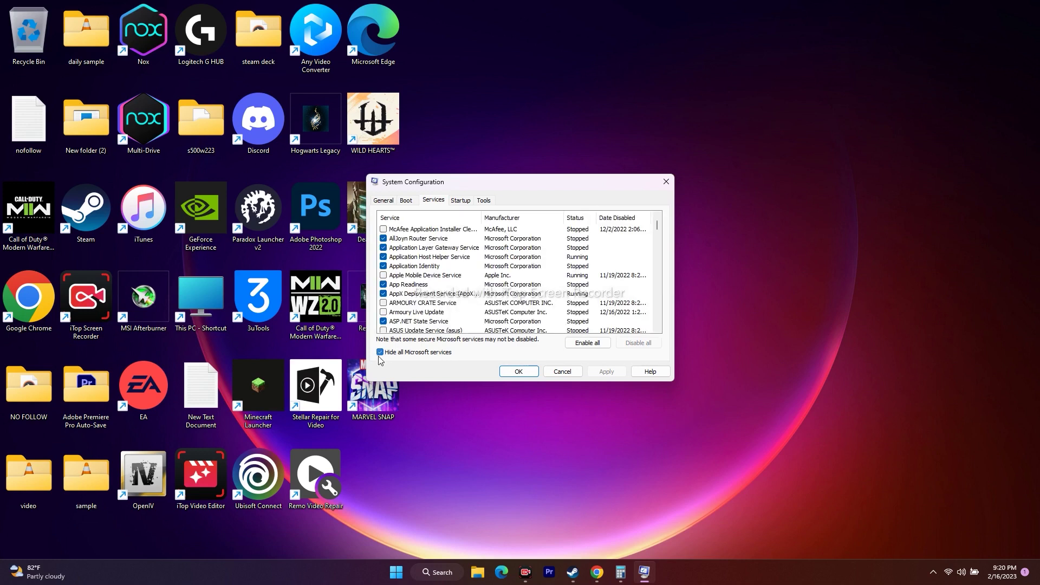
click(381, 352)
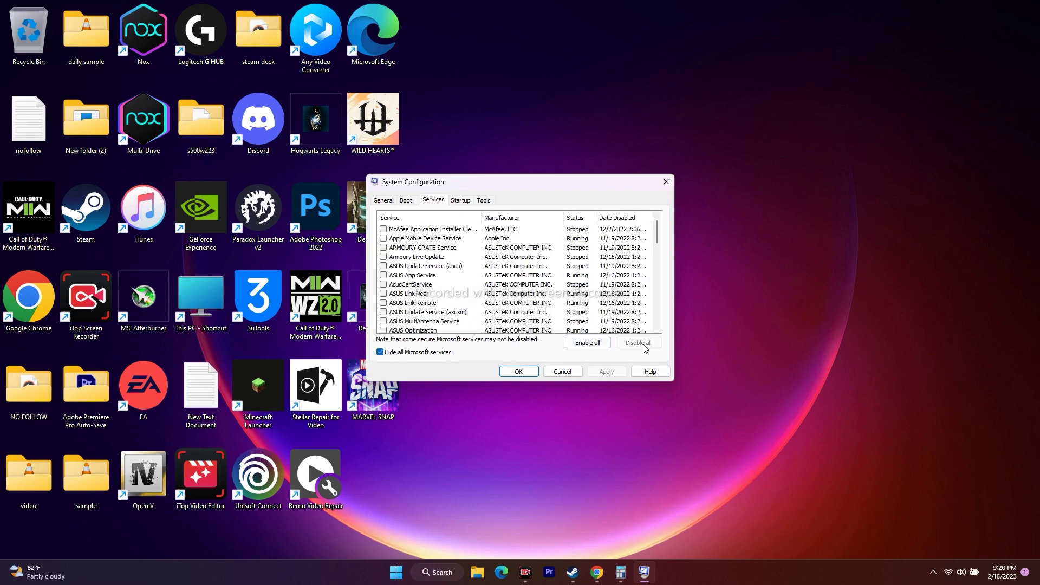
click(381, 353)
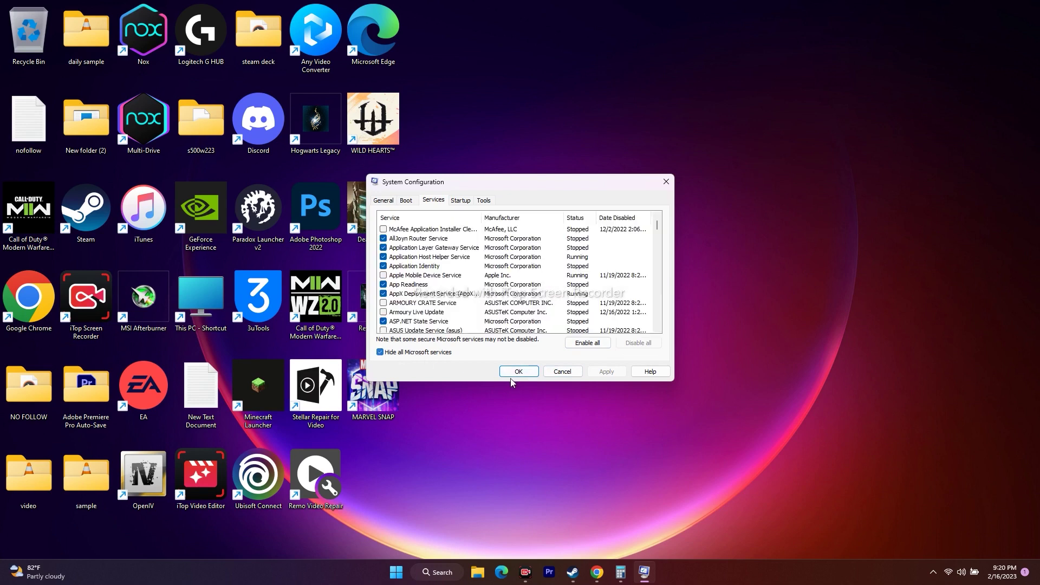
click(518, 371)
right_click(674, 207)
click(707, 248)
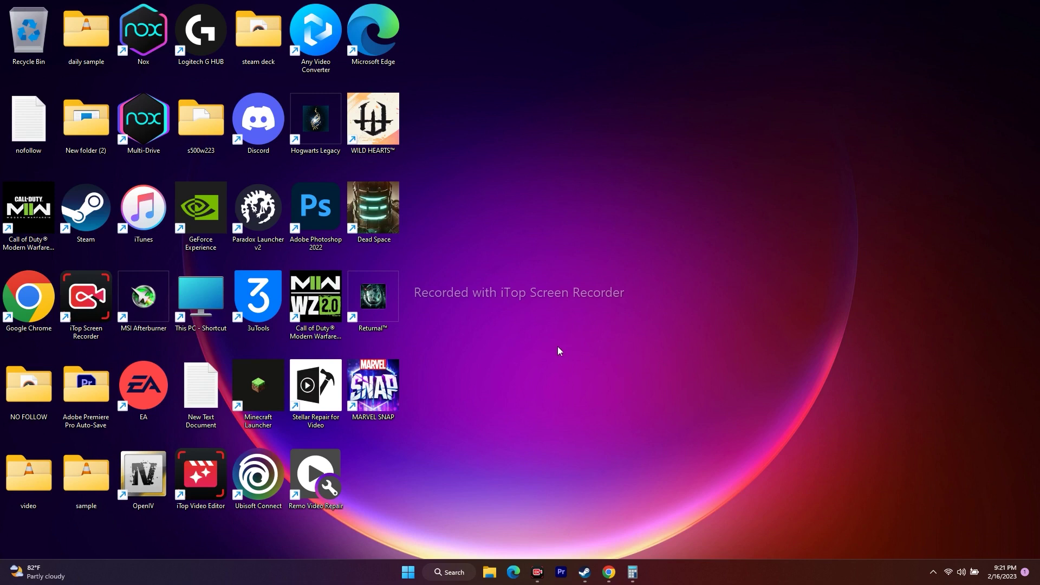
Step: Inspect the driver properties of the NVIDIA GeForce RTX 2080 with Max-Q Design in Device Manager, then close everything
right_click(408, 572)
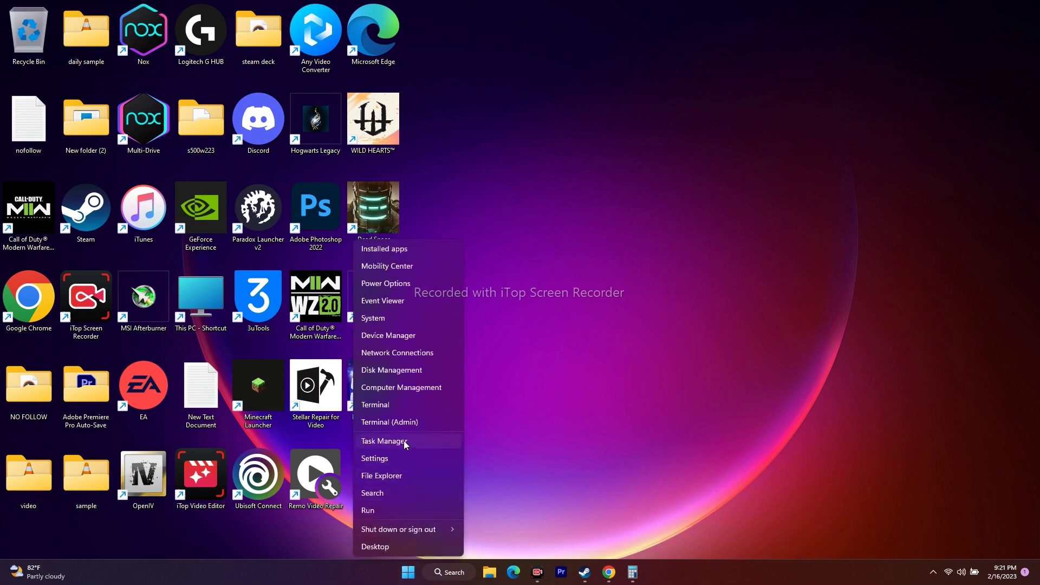
click(411, 336)
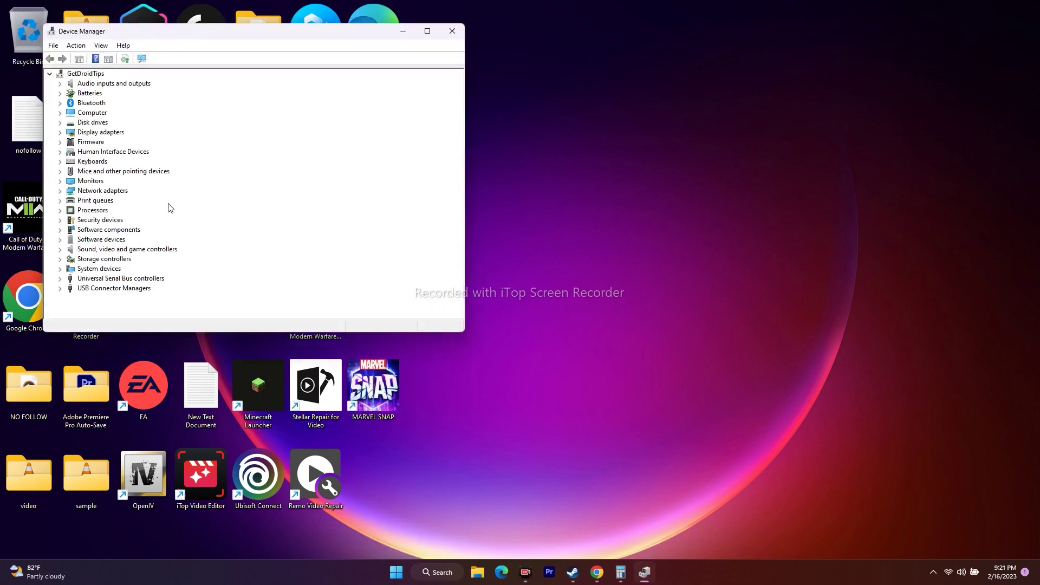
click(60, 132)
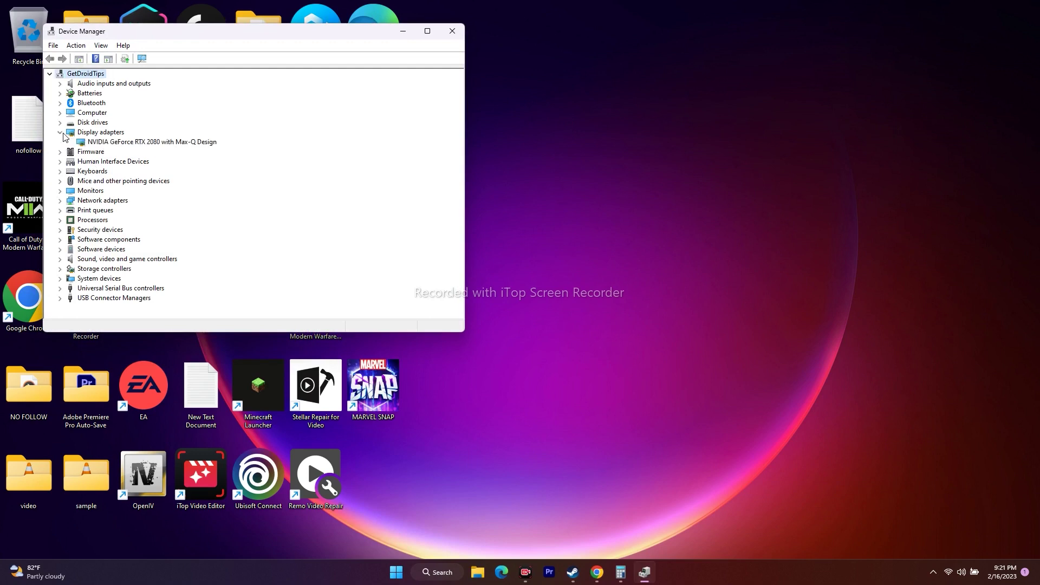
click(139, 144)
right_click(161, 143)
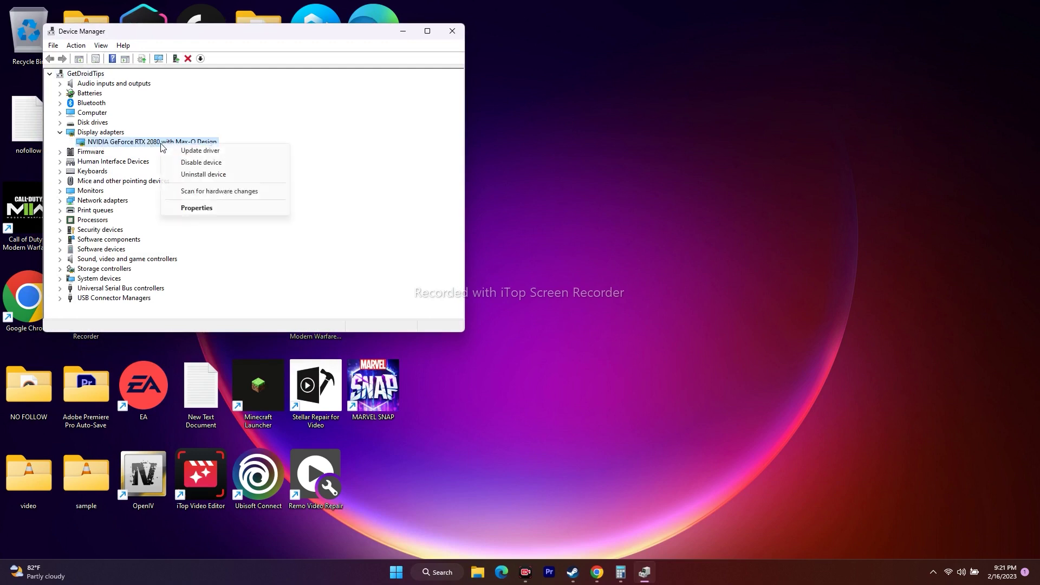
click(196, 208)
click(187, 82)
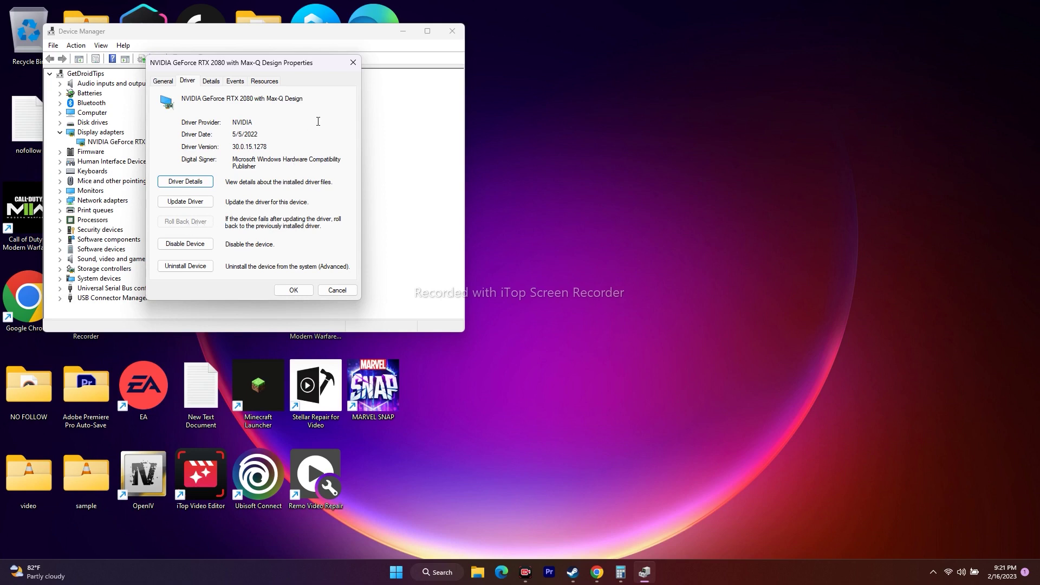
click(353, 63)
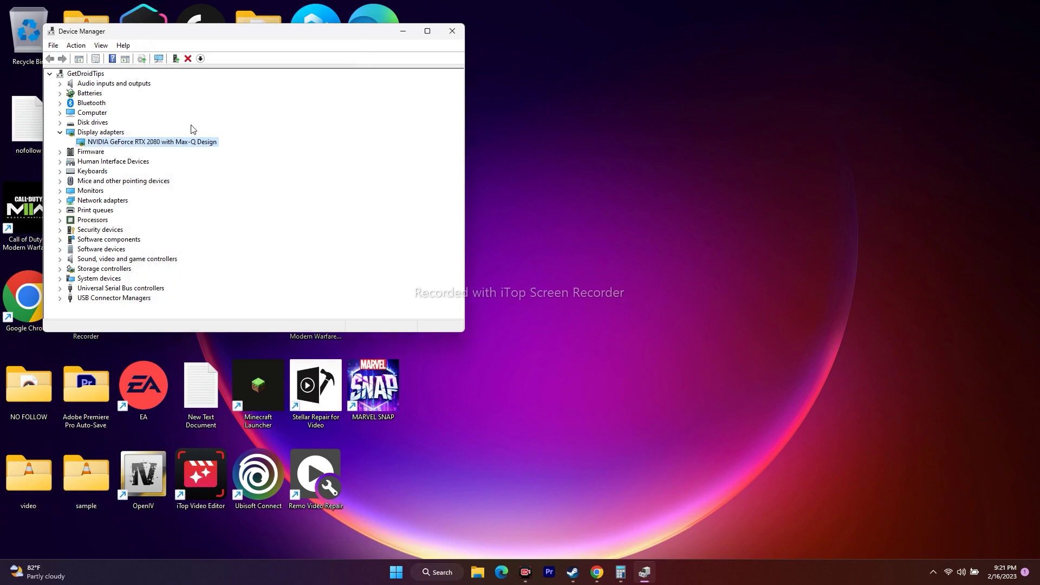
click(59, 132)
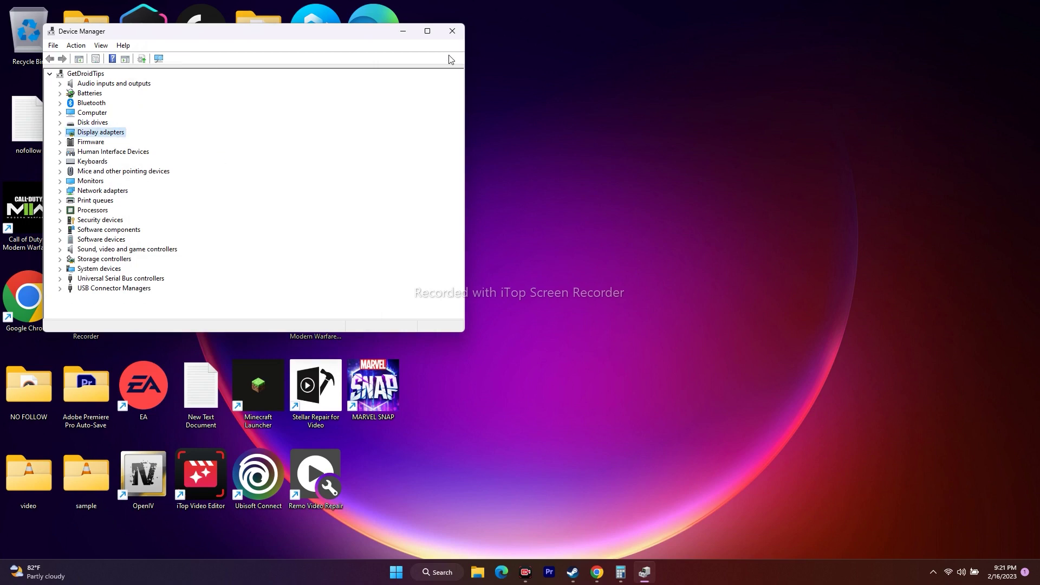
click(453, 31)
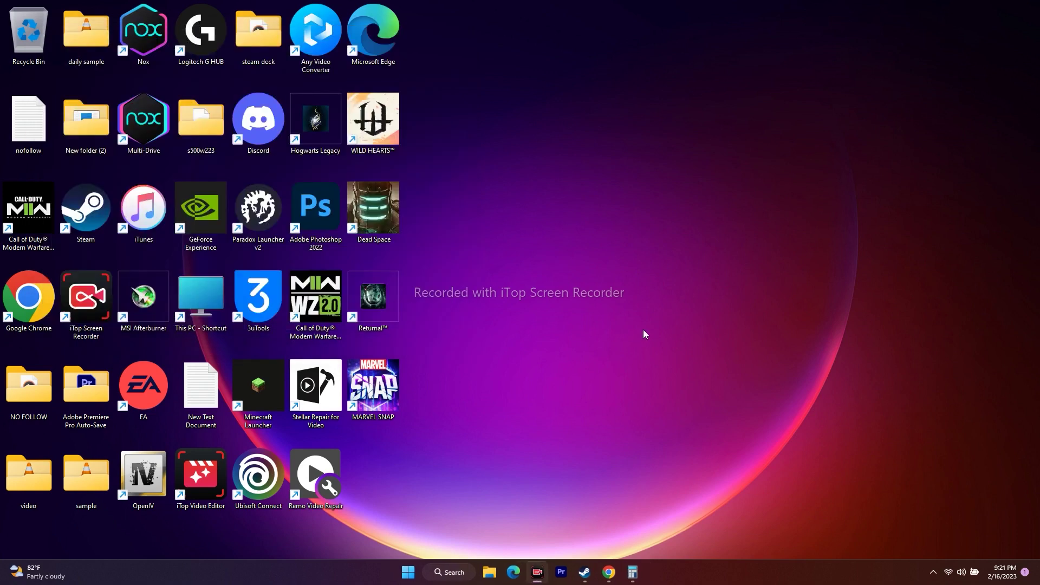
Step: Switch to Steam and view the management options for WILD HEARTS, including Uninstall, without choosing any
mouse_move(584, 572)
click(666, 509)
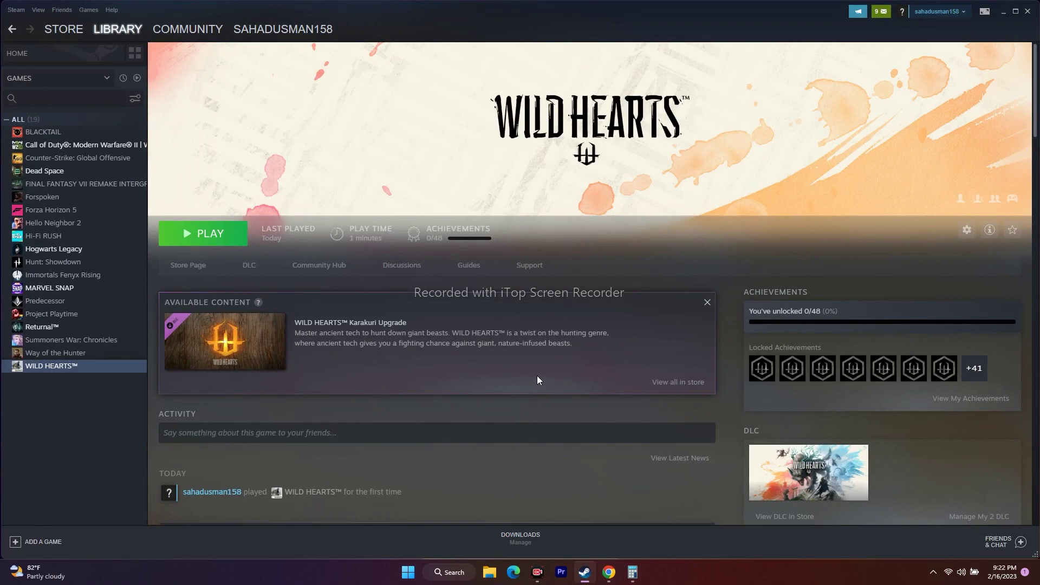
right_click(62, 370)
mouse_move(83, 418)
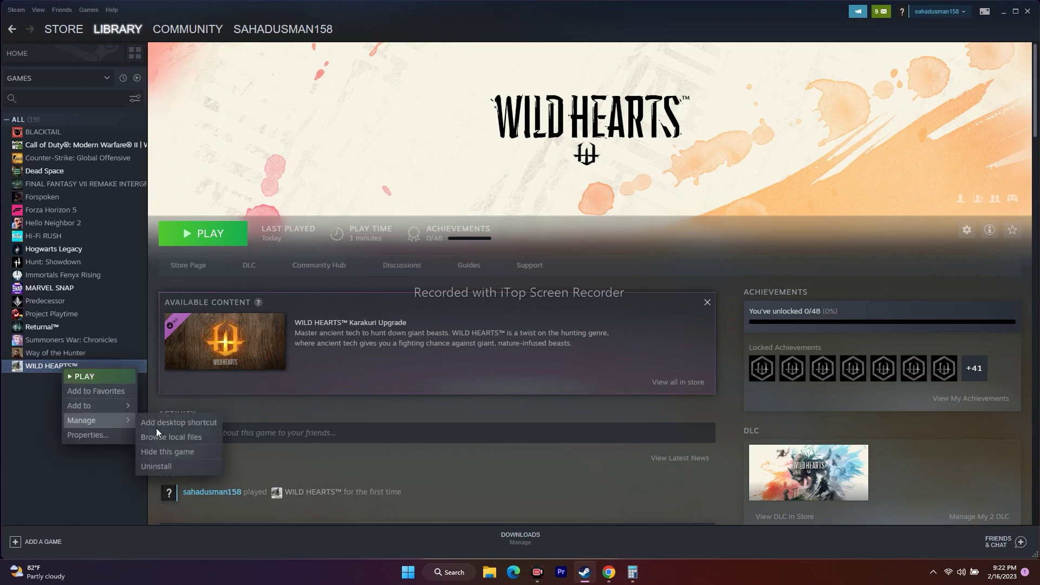
click(96, 475)
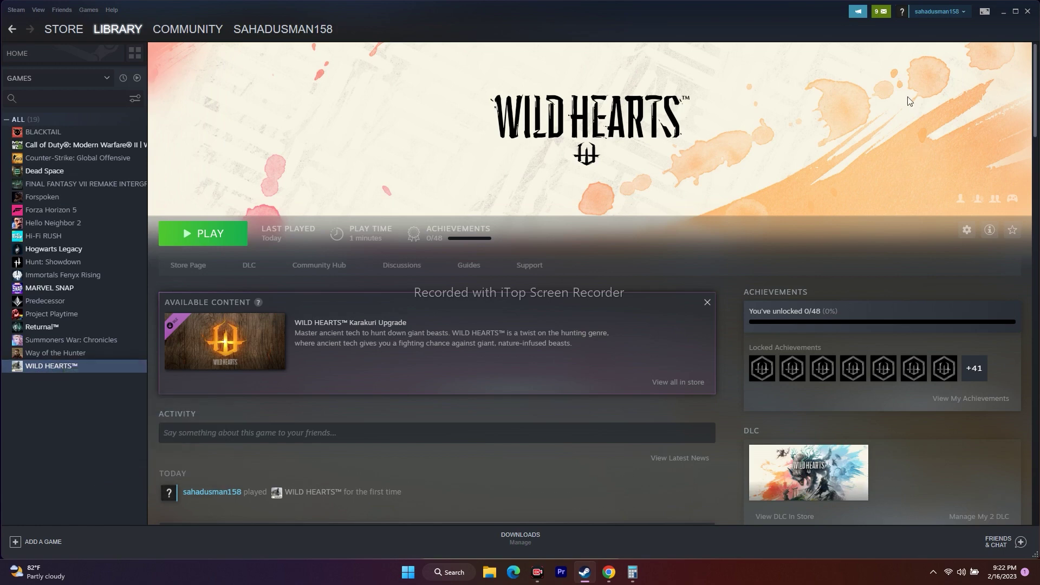
click(1003, 11)
Step: Check the free space on the OS (C:) drive in File Explorer and return to the WILD HEARTS page in Steam
click(490, 572)
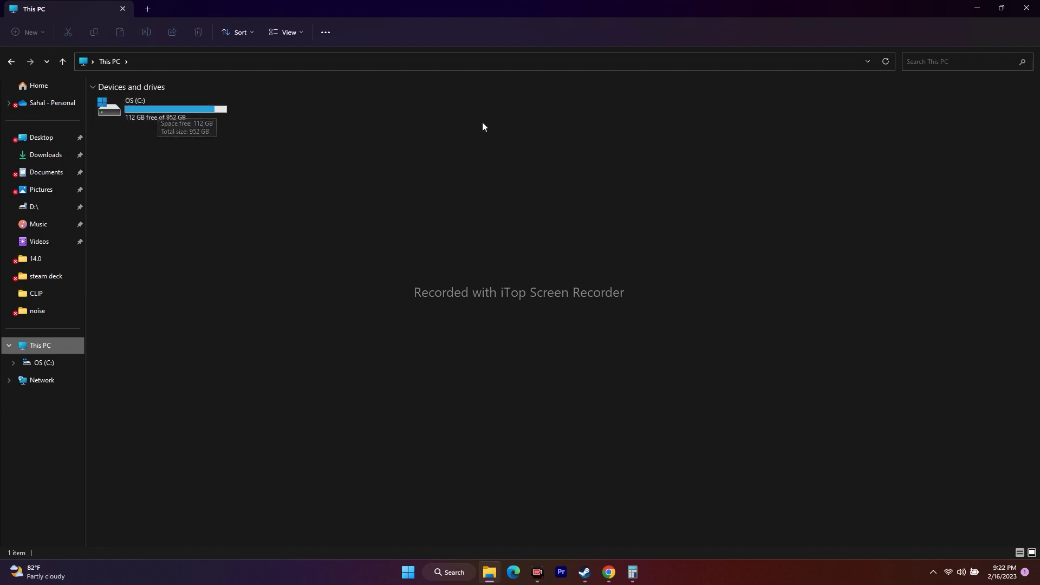
click(1027, 12)
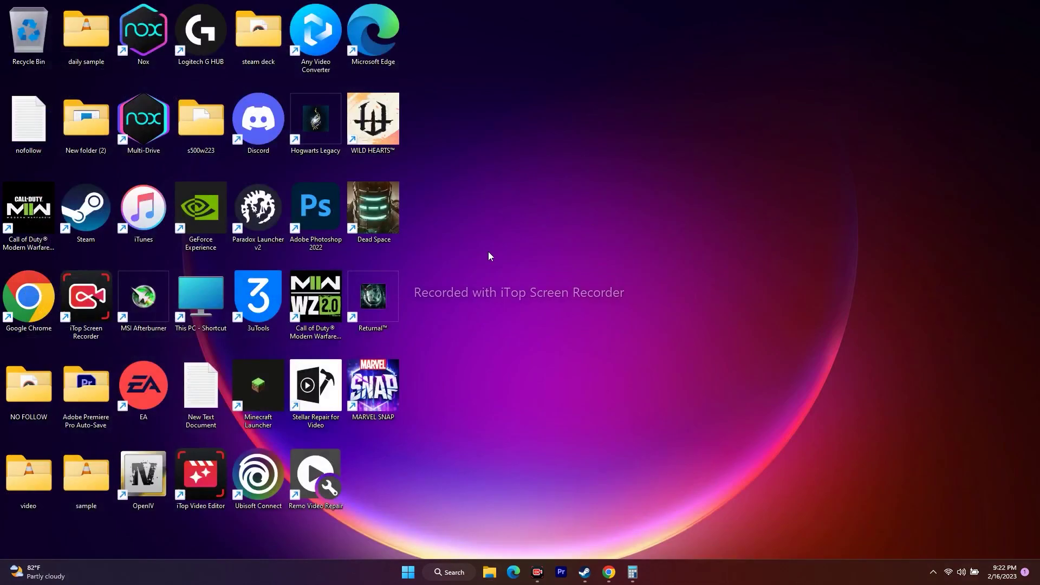
click(585, 572)
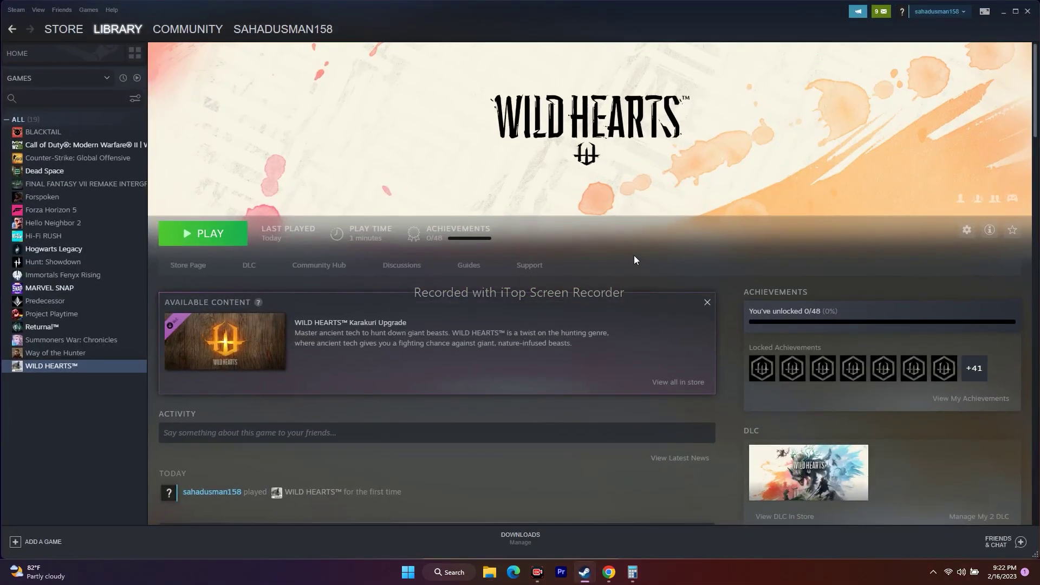